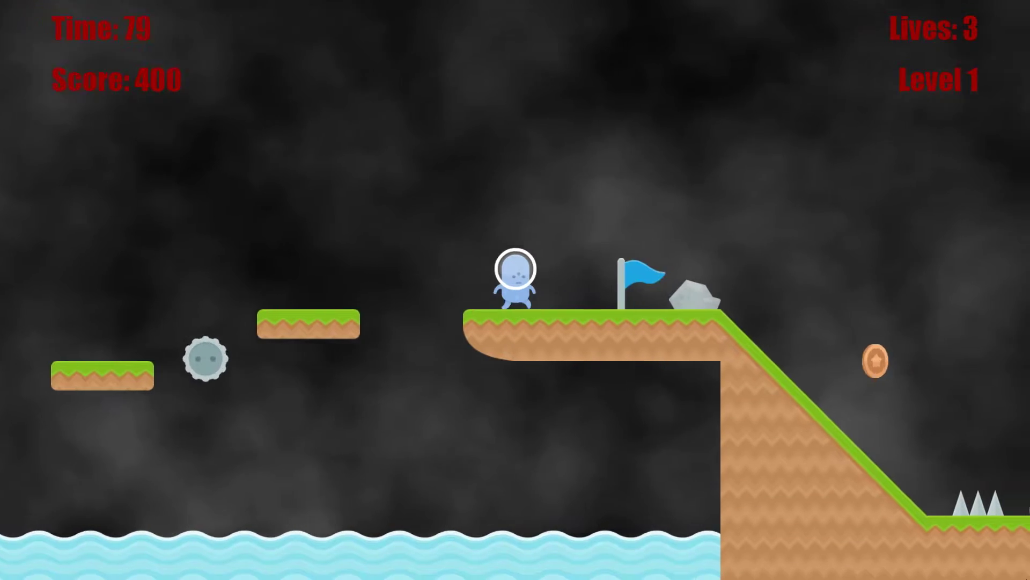
Run and jump the character left across the platforms in the foggy level preview.
key("Left")
key("space")
key("Left")
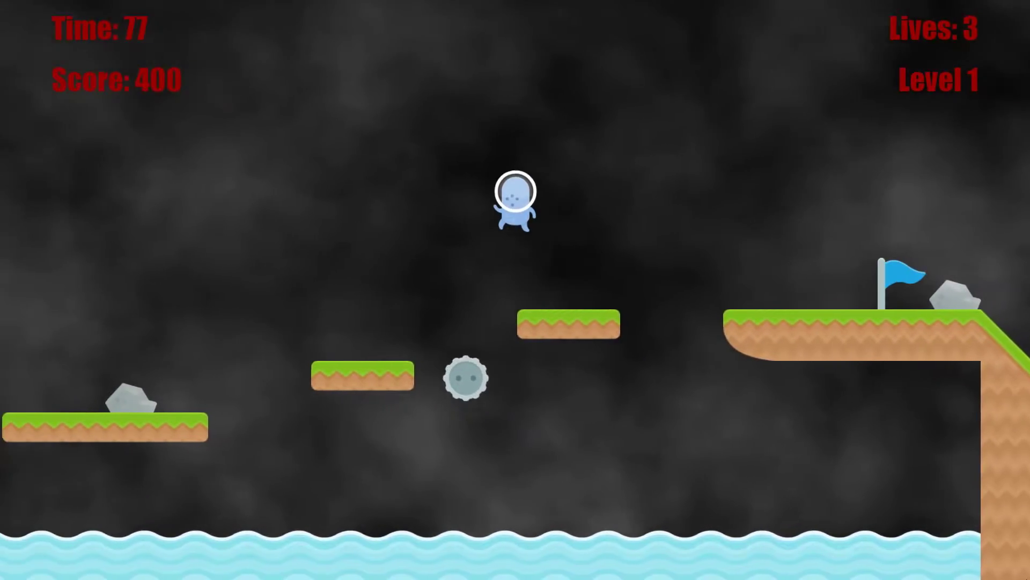
key("space")
key("Left")
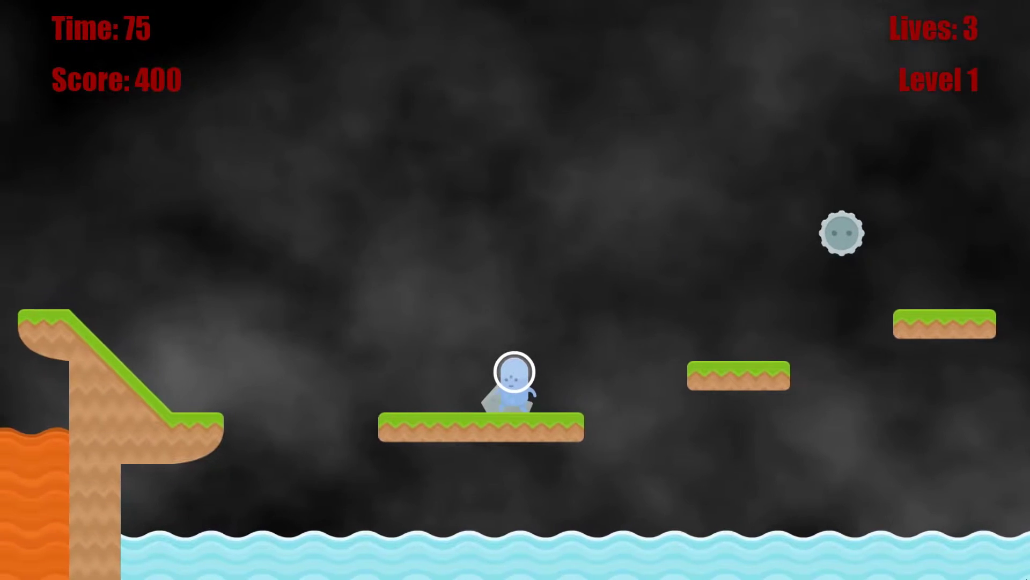
key("space")
Turn the character right and jump across platforms up onto the flag ledge.
key("Right")
key("space")
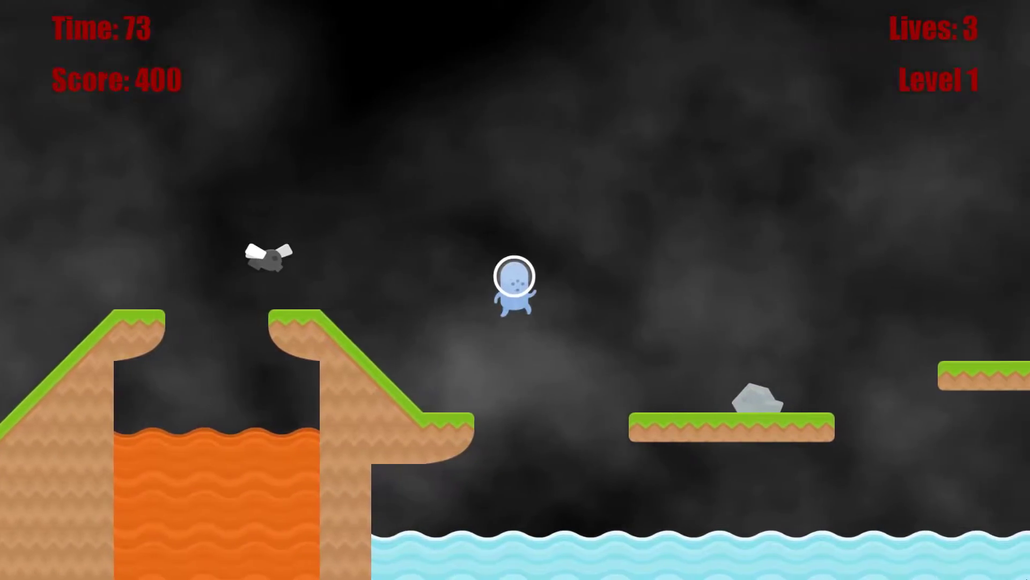
key("space")
key("Right")
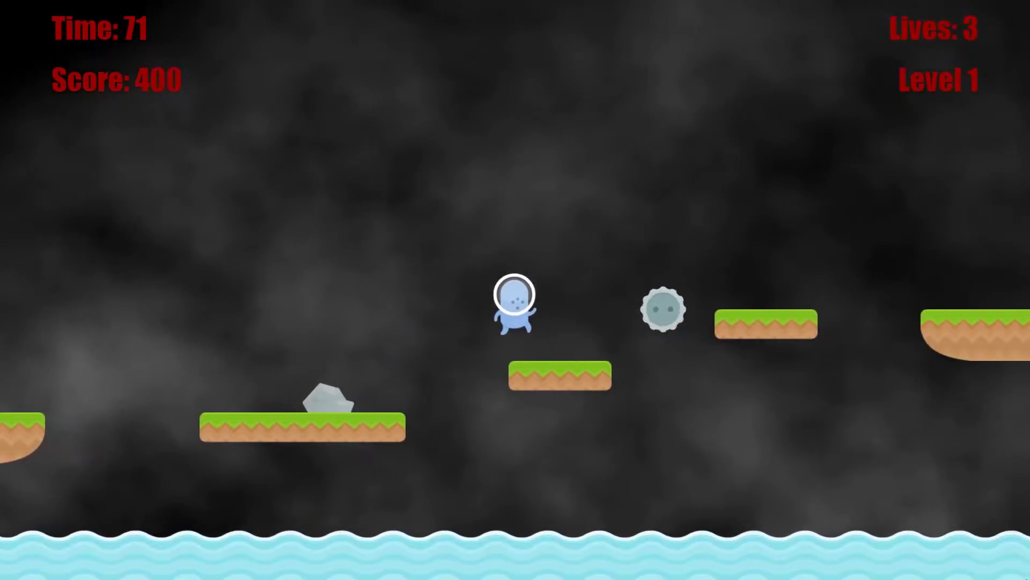
key("space")
key("Right")
key("space")
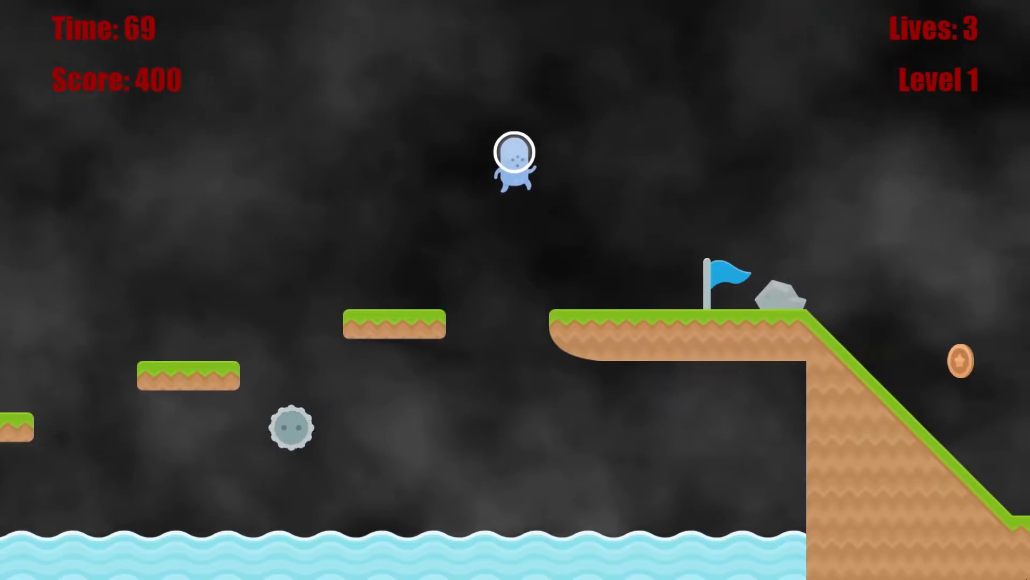
Run right down the slope, jumping to collect coins until the score reaches 625.
key("Right")
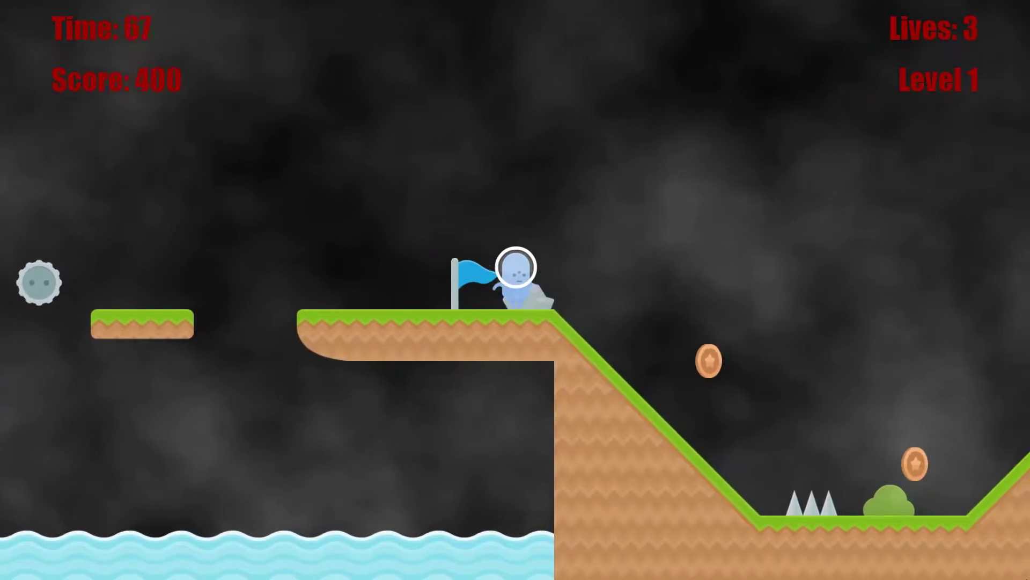
key("space")
key("Right")
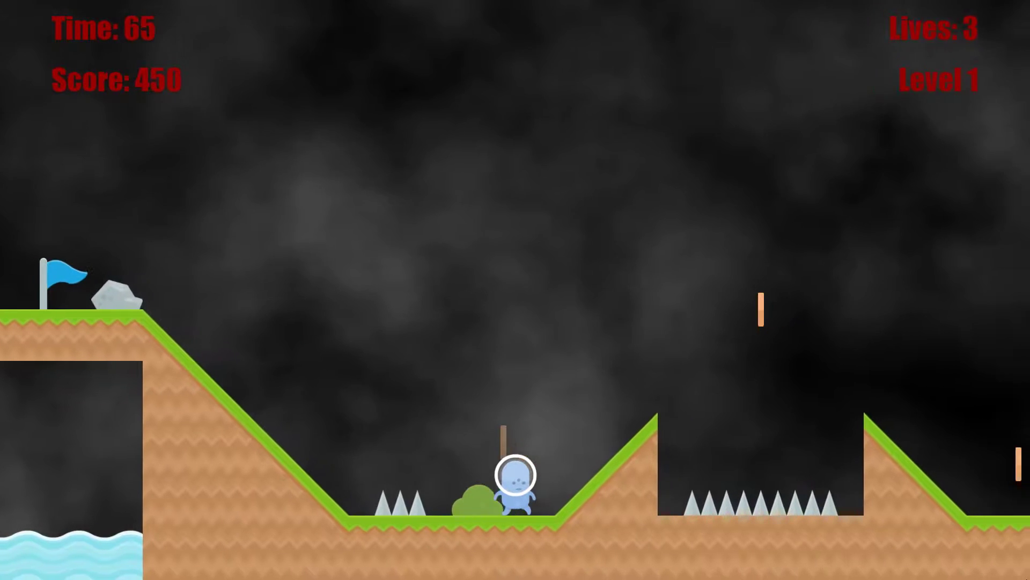
key("space")
key("Right")
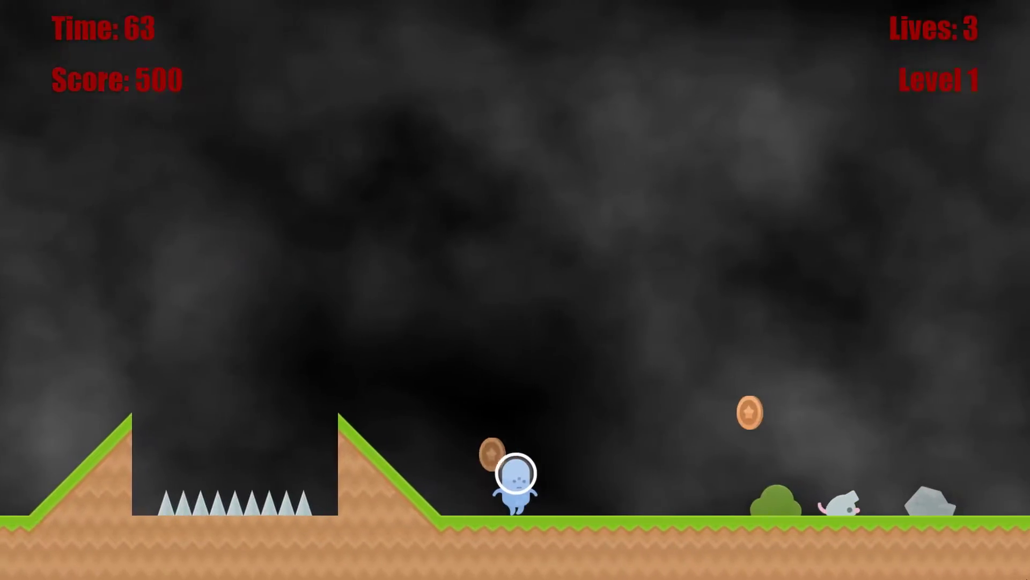
key("space")
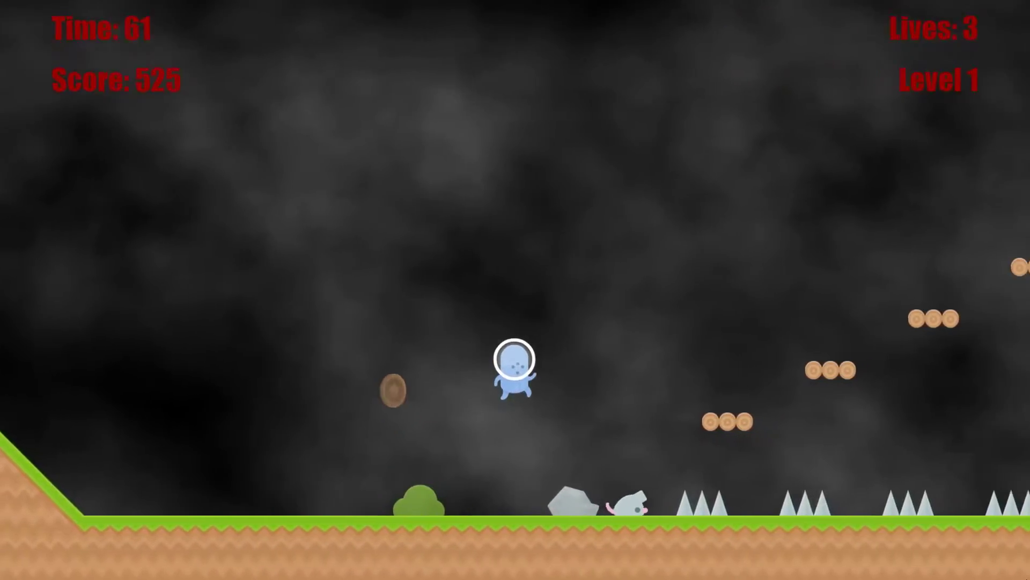
key("Left")
key("Right")
key("space")
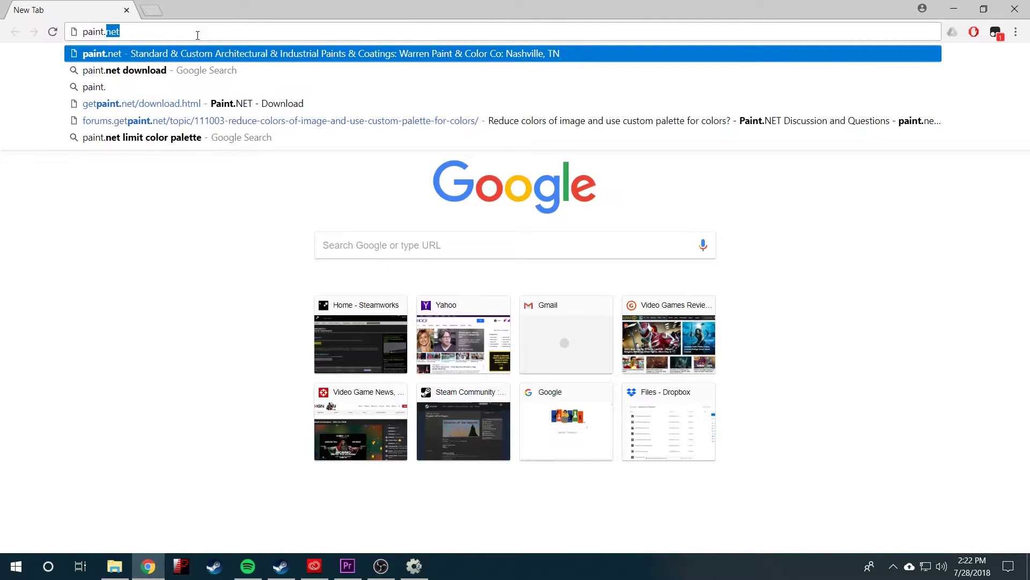
Google 'paint.net download' and go to the Paint.NET download page on getpaint.net.
type("download")
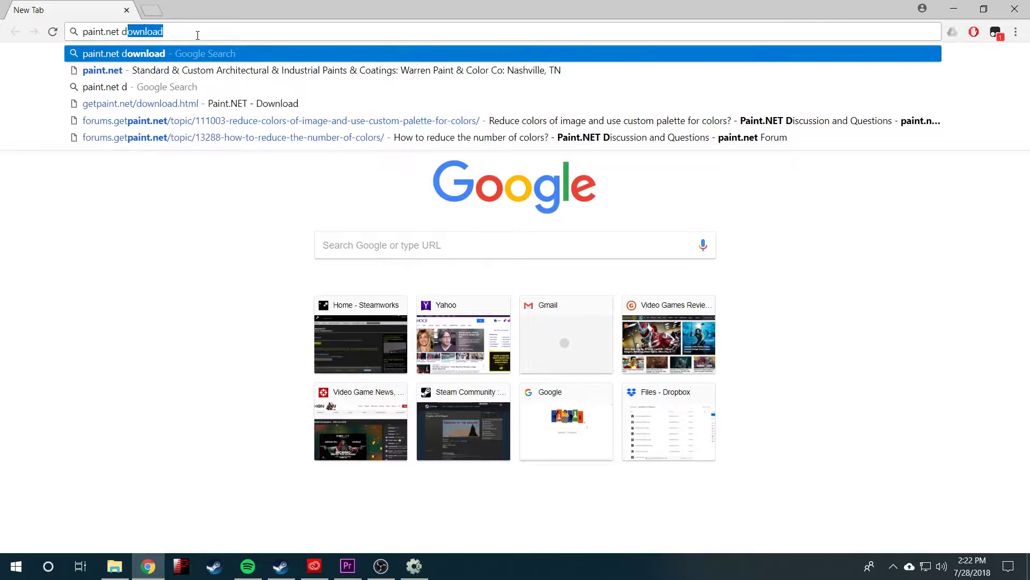
key("Return")
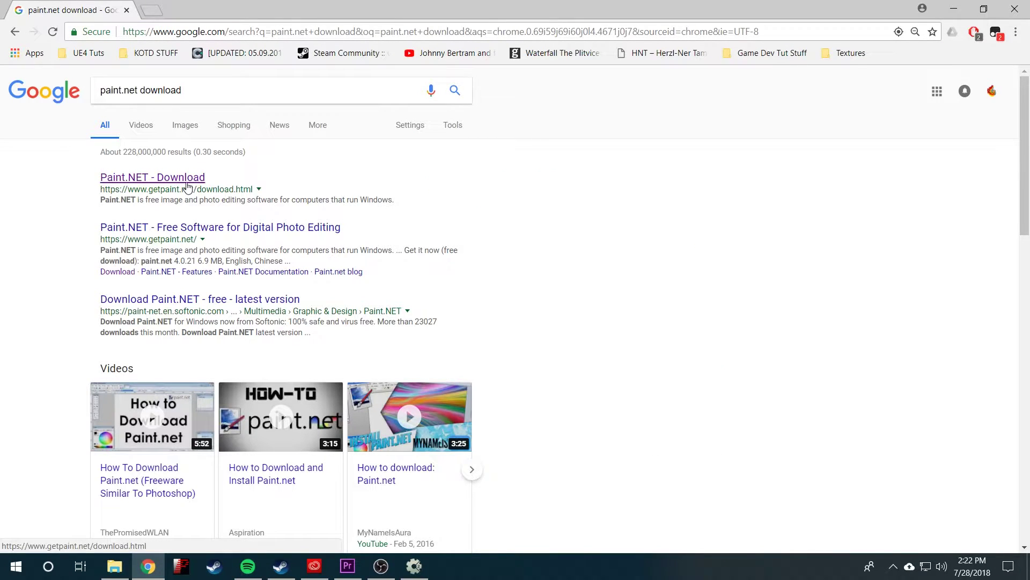
left_click(187, 178)
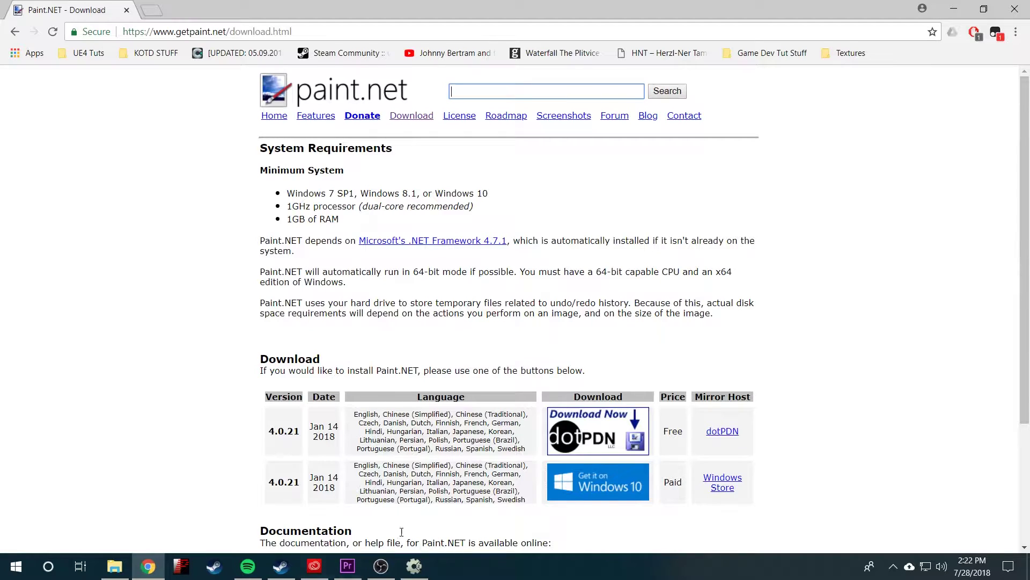
Close Chrome and launch paint.net from the Start menu tiles, getting a blank 800 × 600 image.
left_click(1014, 9)
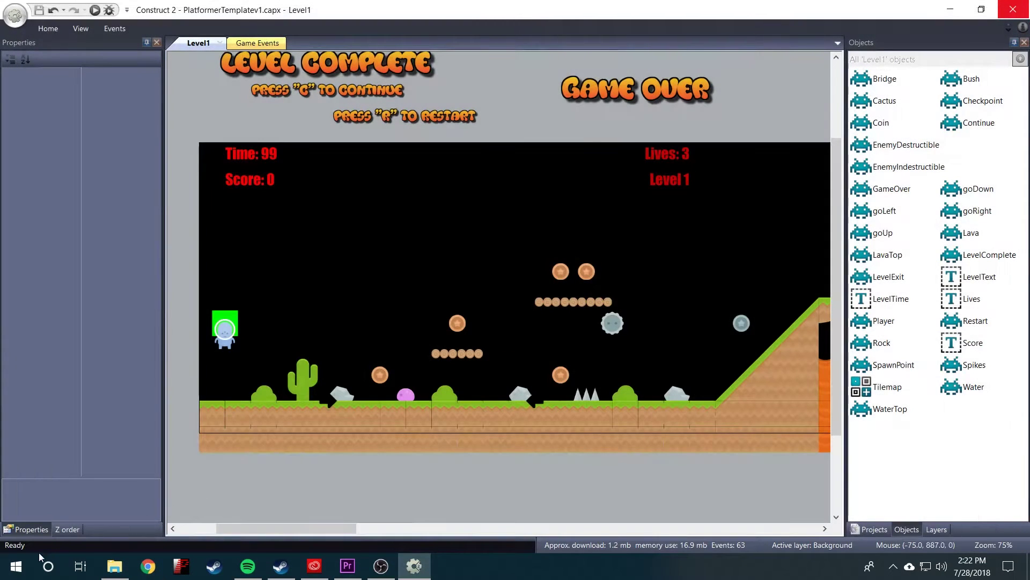
left_click(16, 565)
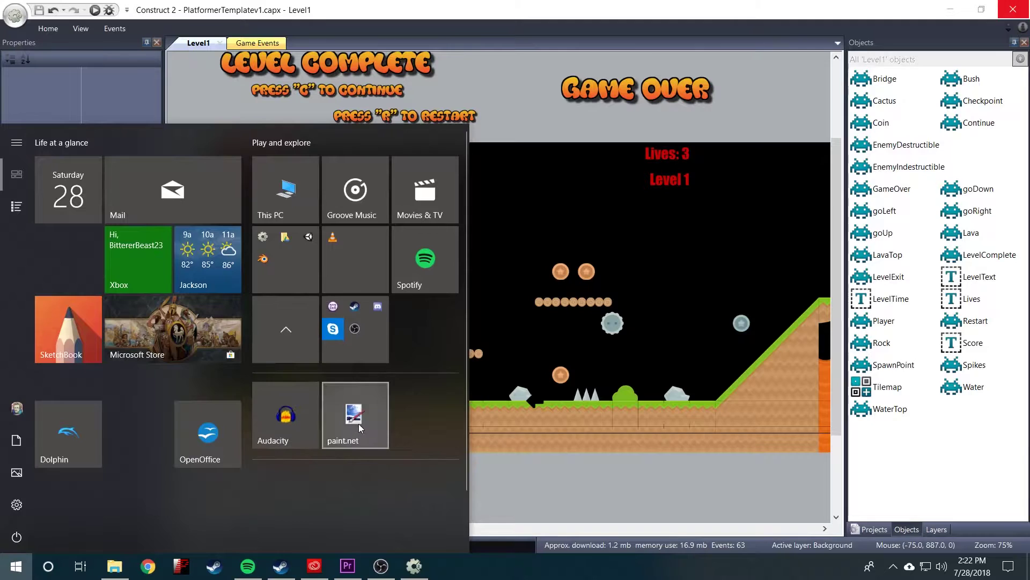
left_click(359, 424)
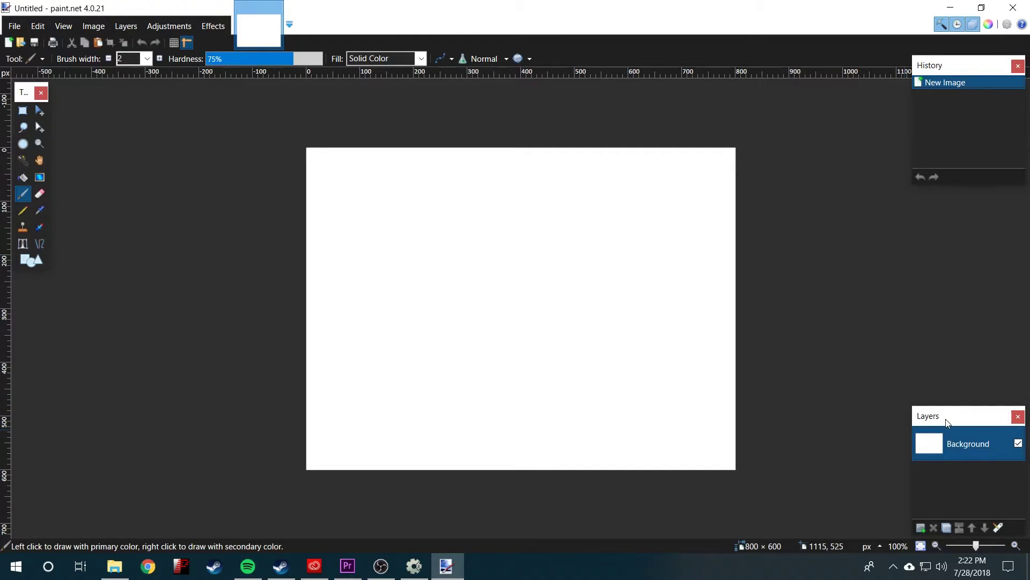
Add Layer 2 and delete the white Background layer, leaving a transparent canvas.
left_click(921, 528)
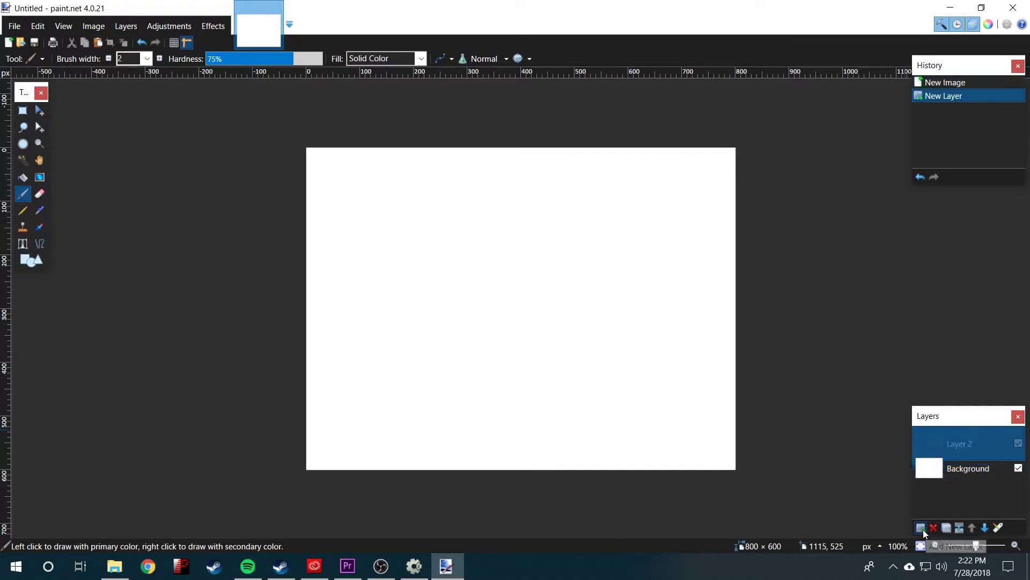
left_click(965, 482)
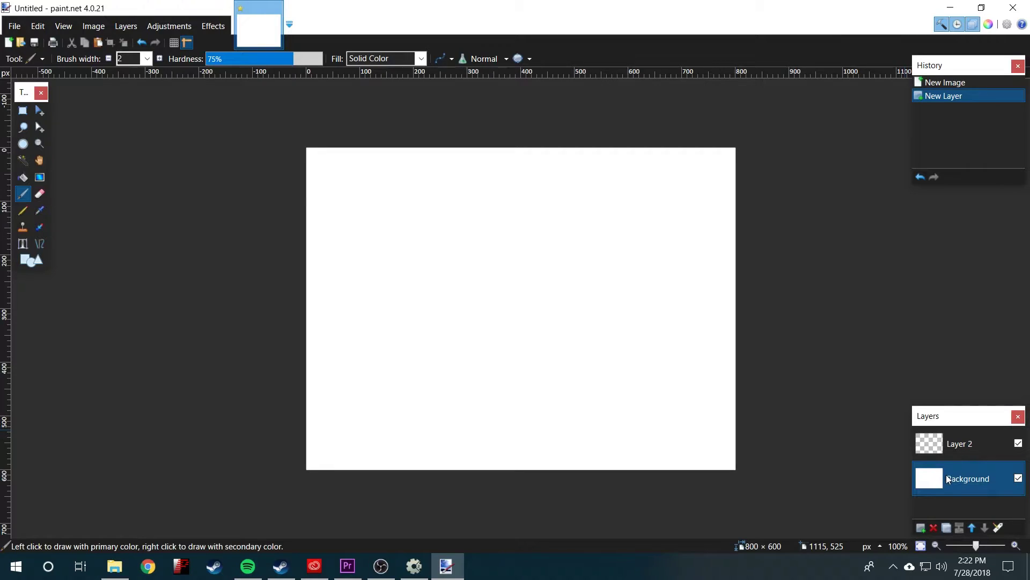
left_click(934, 528)
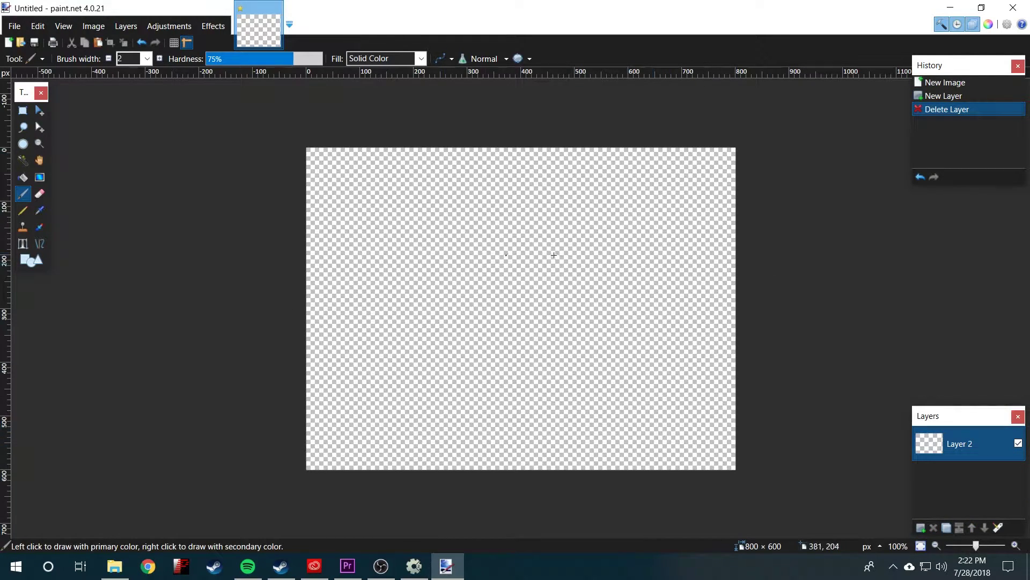
Render Clouds at scale 250, roughness 0.50 onto Layer 2, reseeding four times before applying.
left_click(217, 31)
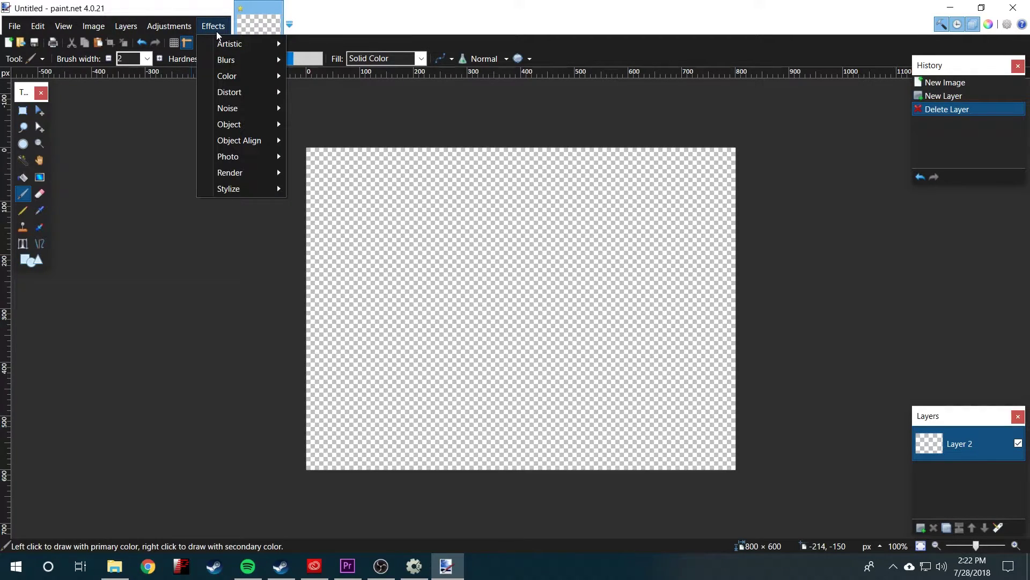
mouse_move(240, 169)
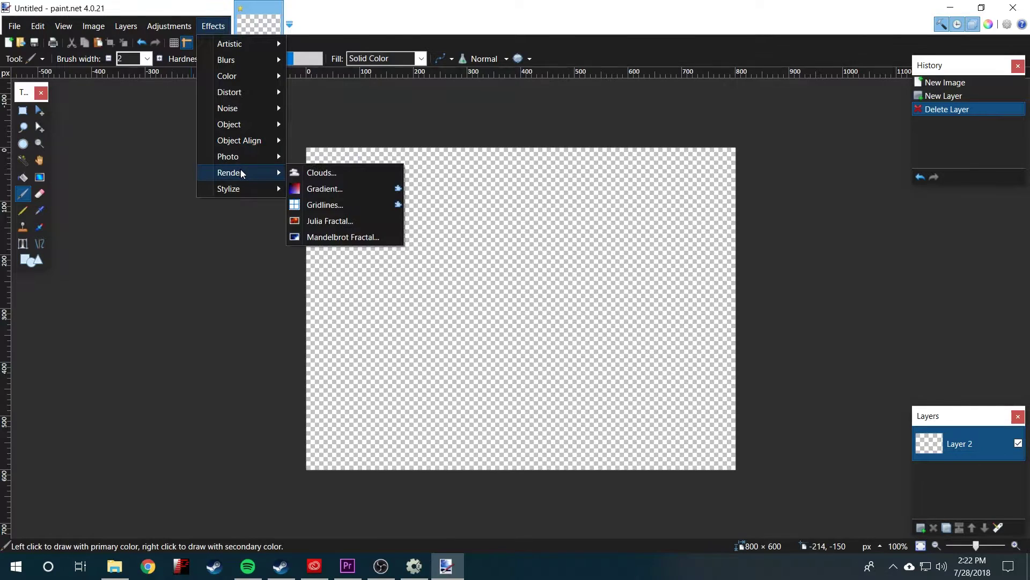
left_click(311, 172)
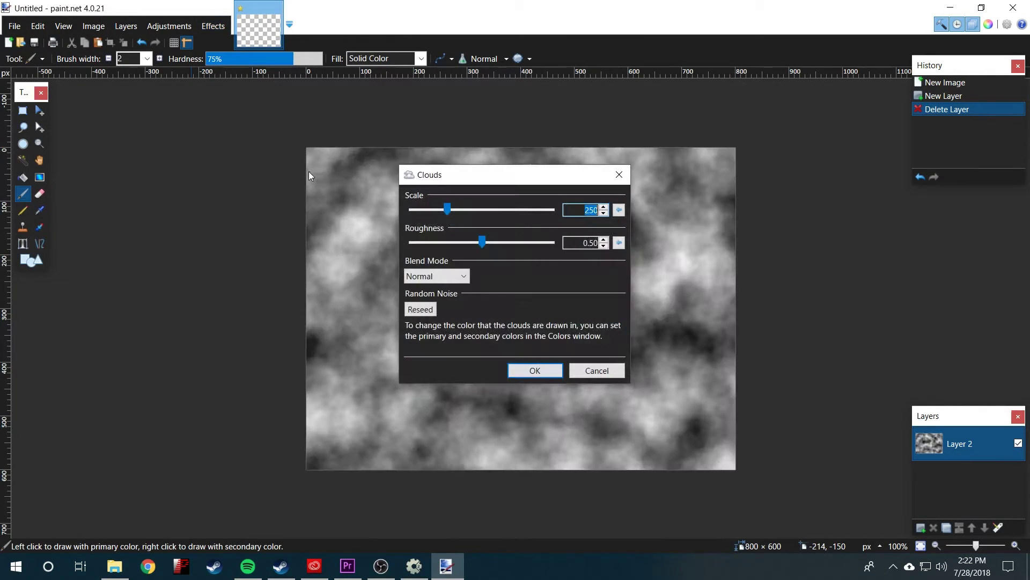
left_click_drag(435, 178, 794, 204)
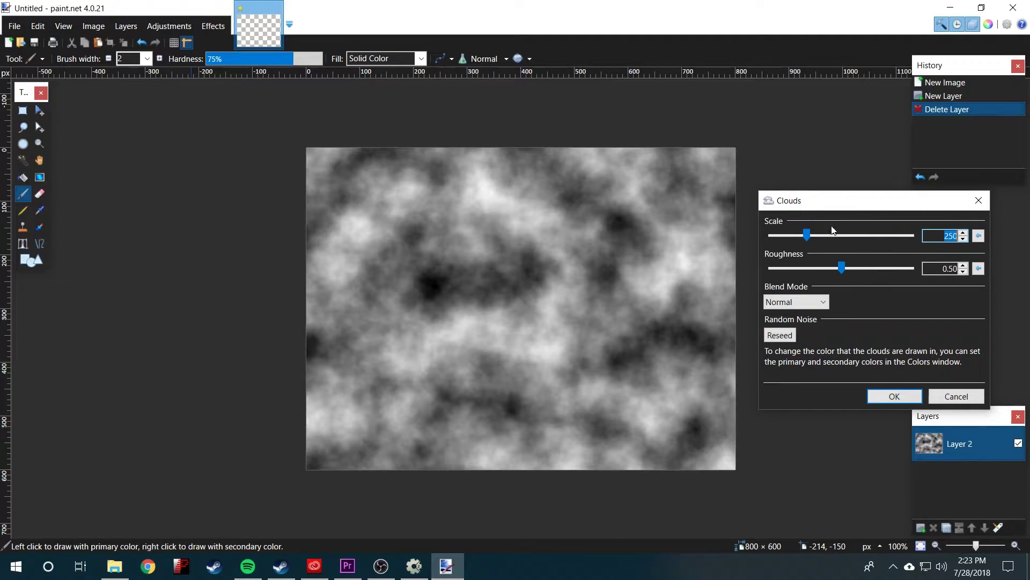
left_click(781, 335)
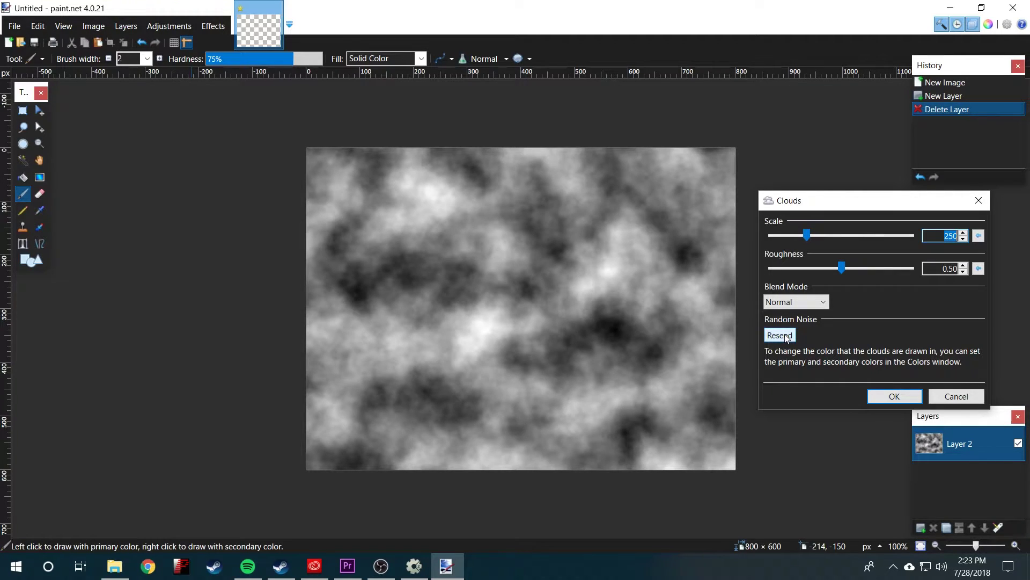
left_click(787, 337)
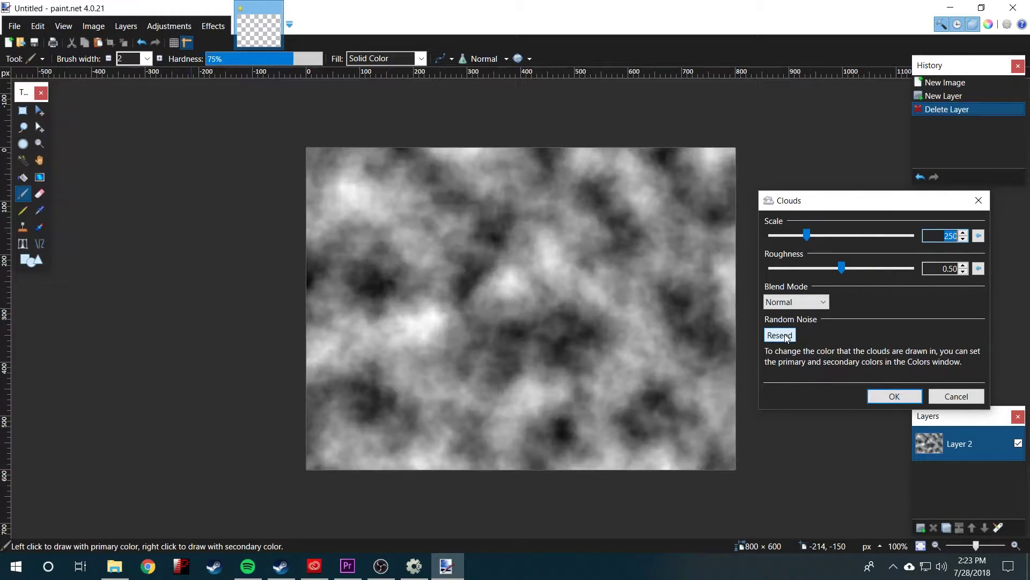
left_click(787, 337)
left_click(786, 338)
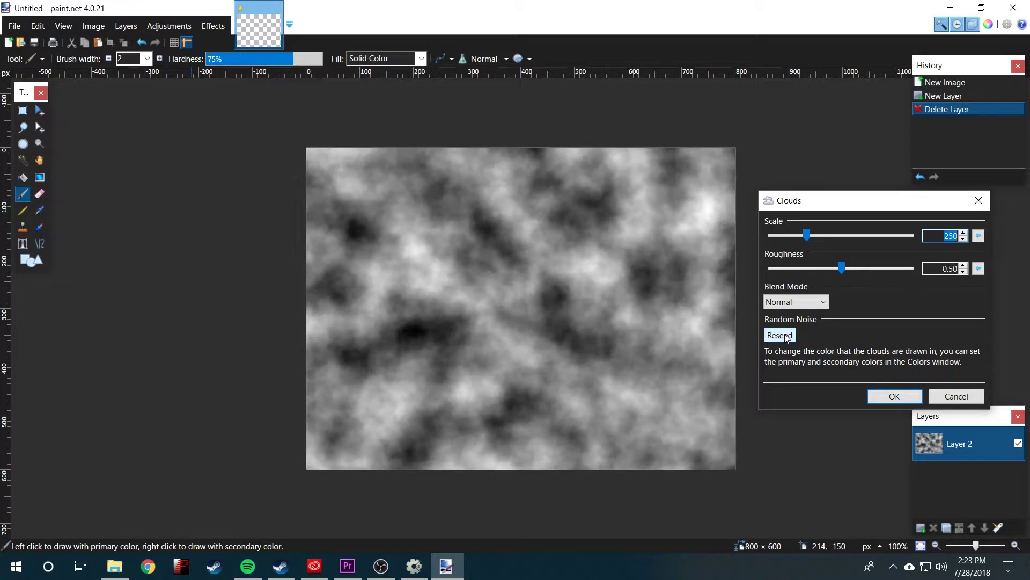
left_click(893, 396)
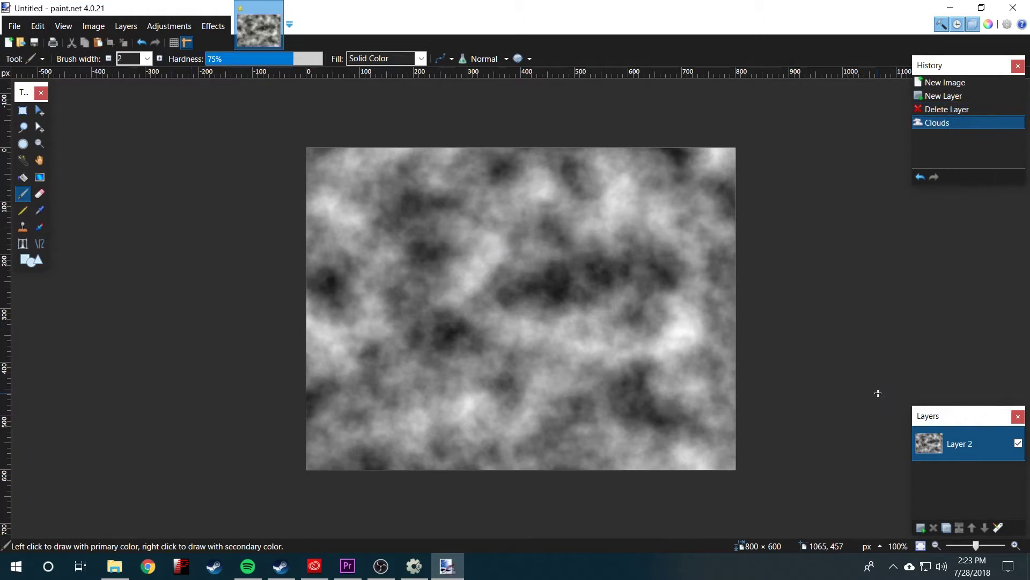
Save the cloud image as fog.png in PNG format to the YewTewbTewtorials folder.
left_click(14, 27)
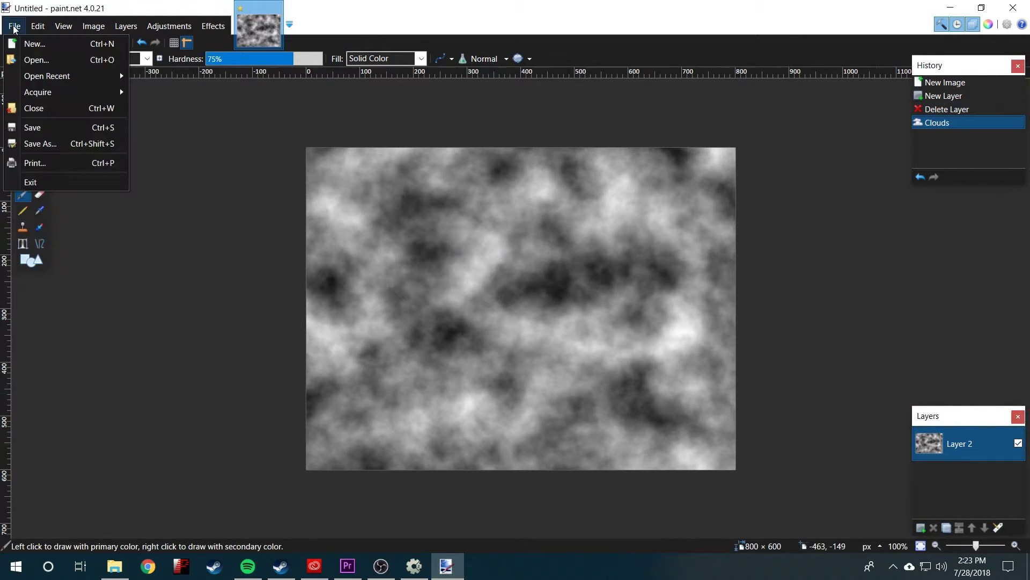
left_click(36, 144)
type("fog")
key("Escape")
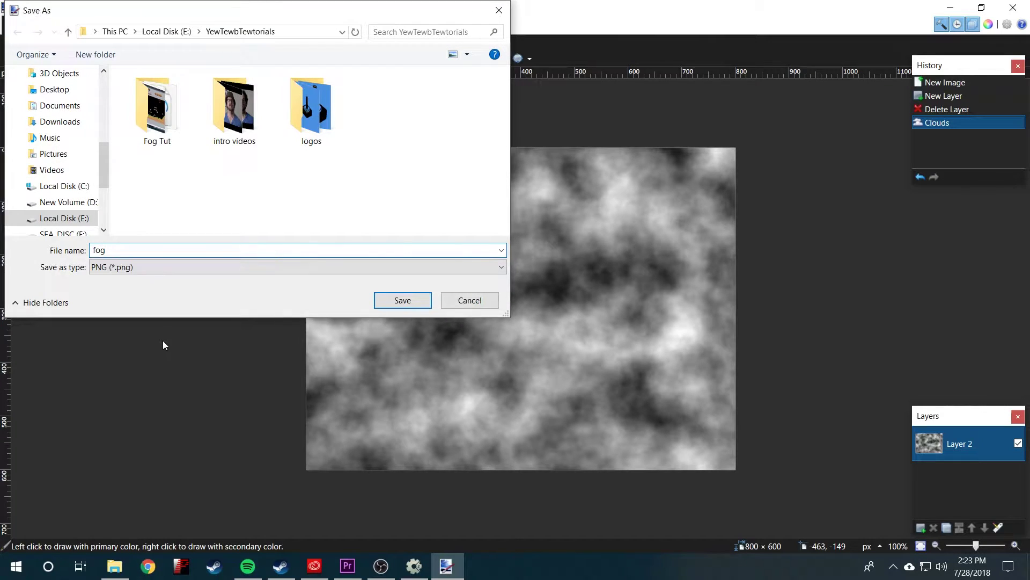
left_click(159, 271)
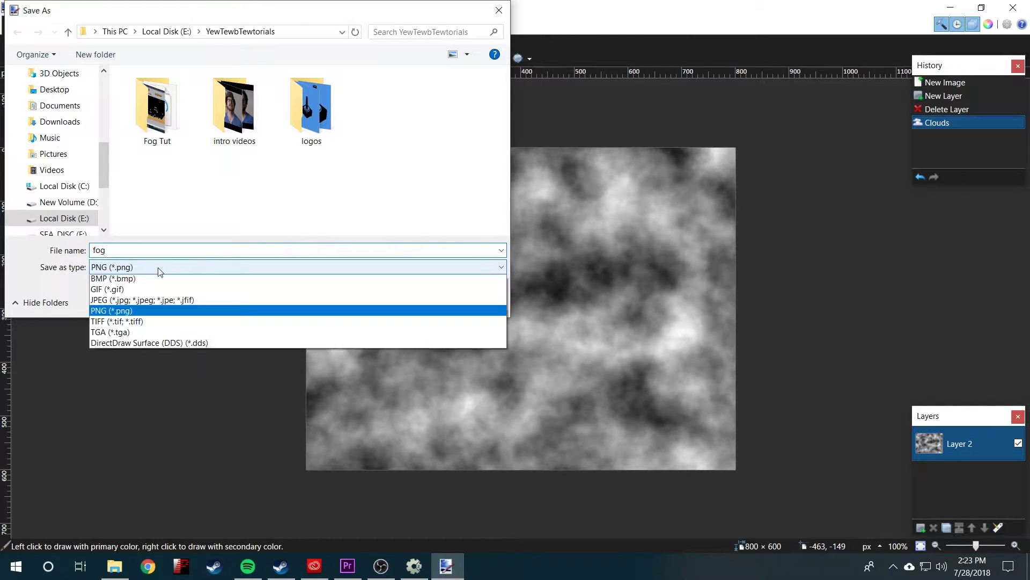
left_click(147, 324)
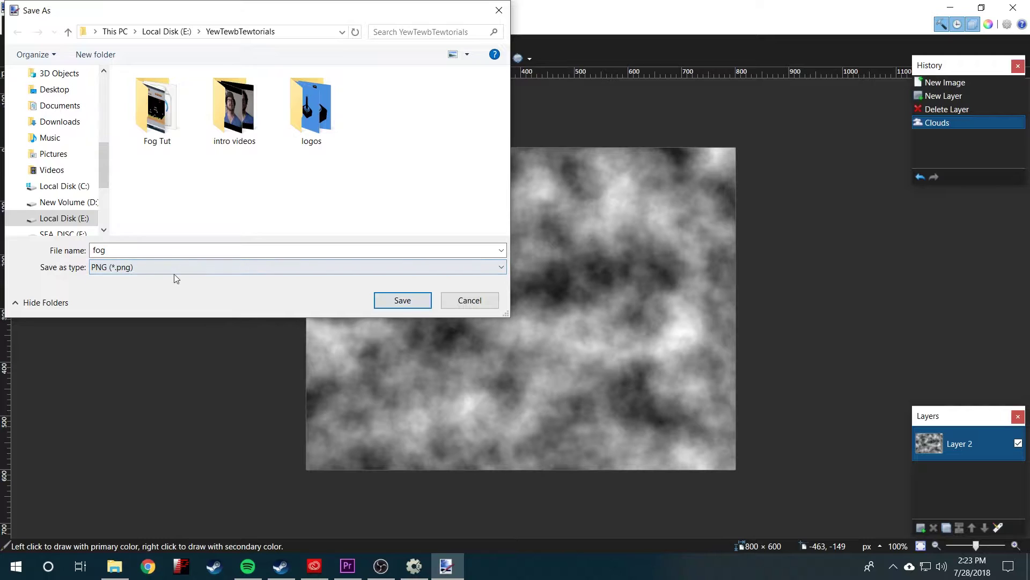
left_click(385, 302)
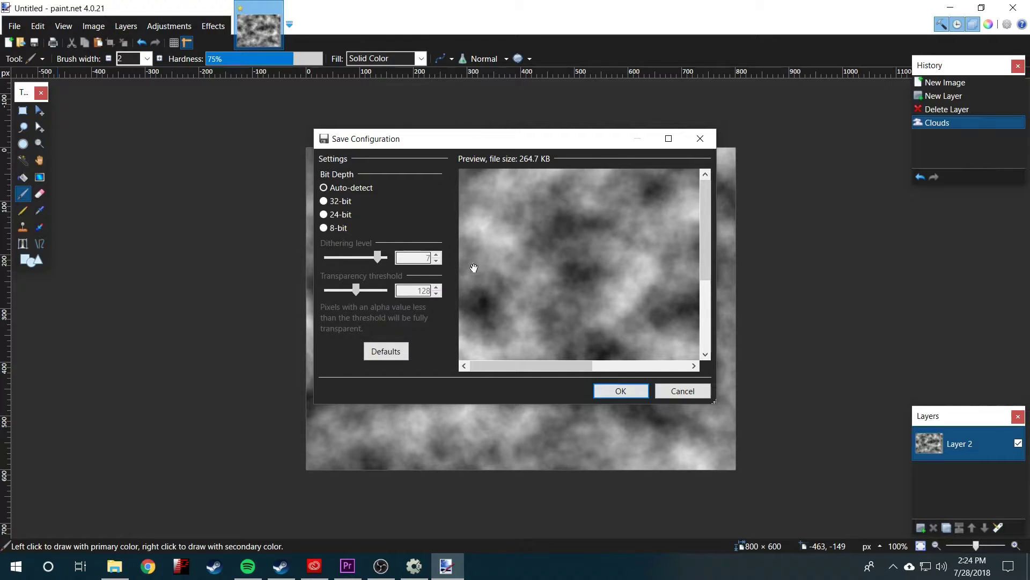
left_click(634, 396)
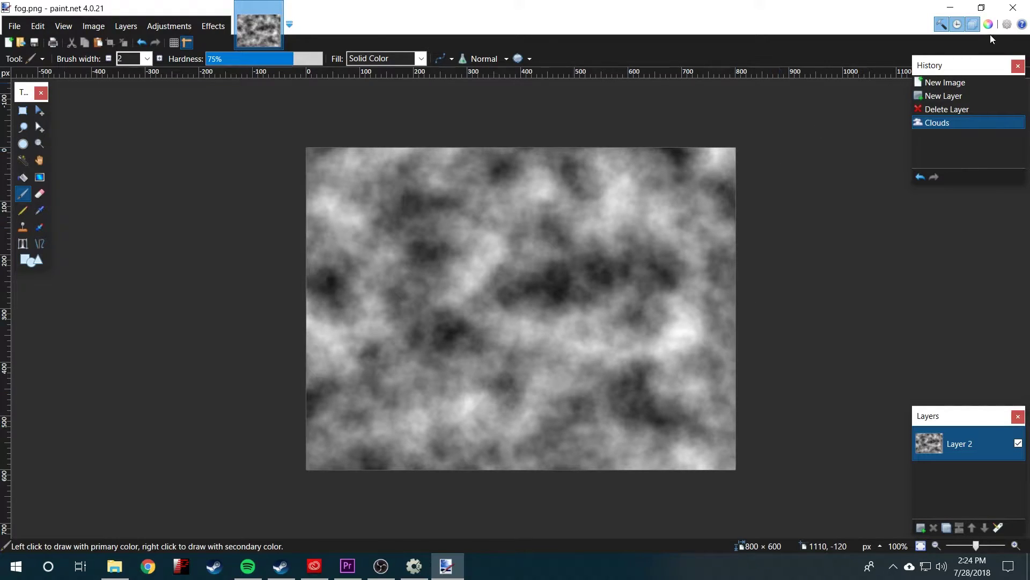
Close paint.net and insert a new Sprite named Fog on the layout, bringing up its image editor.
left_click(1013, 7)
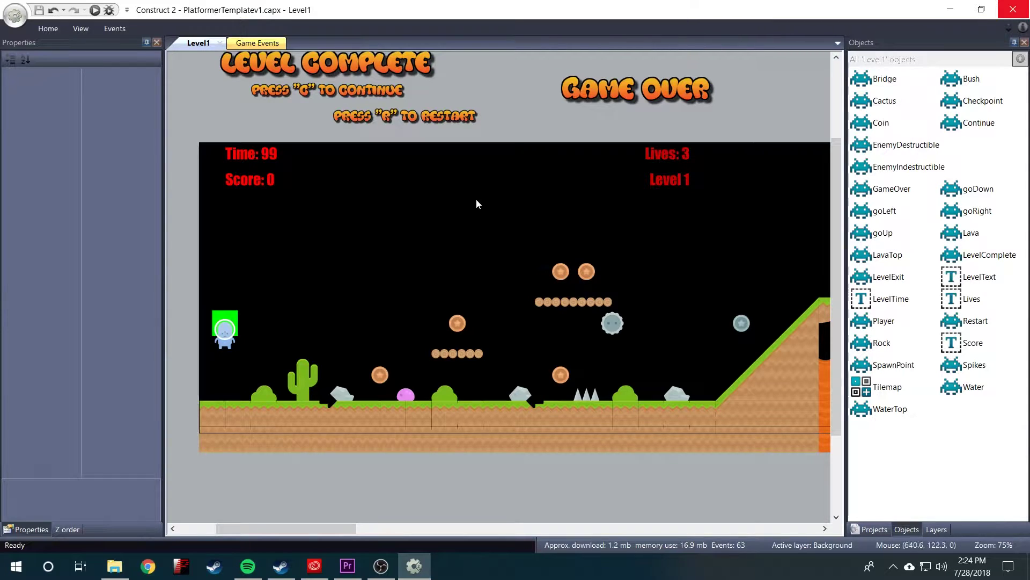
right_click(435, 213)
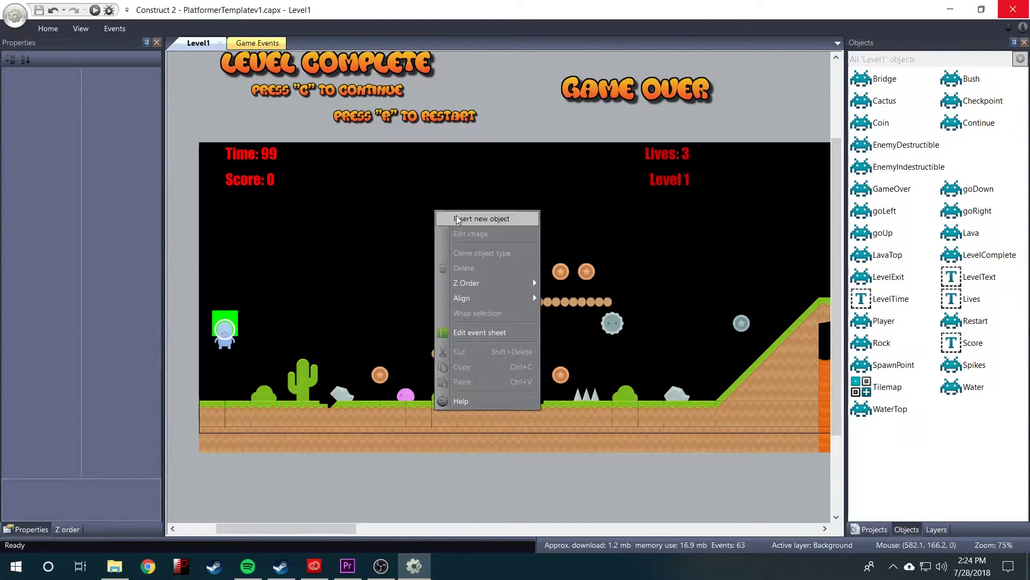
left_click(457, 218)
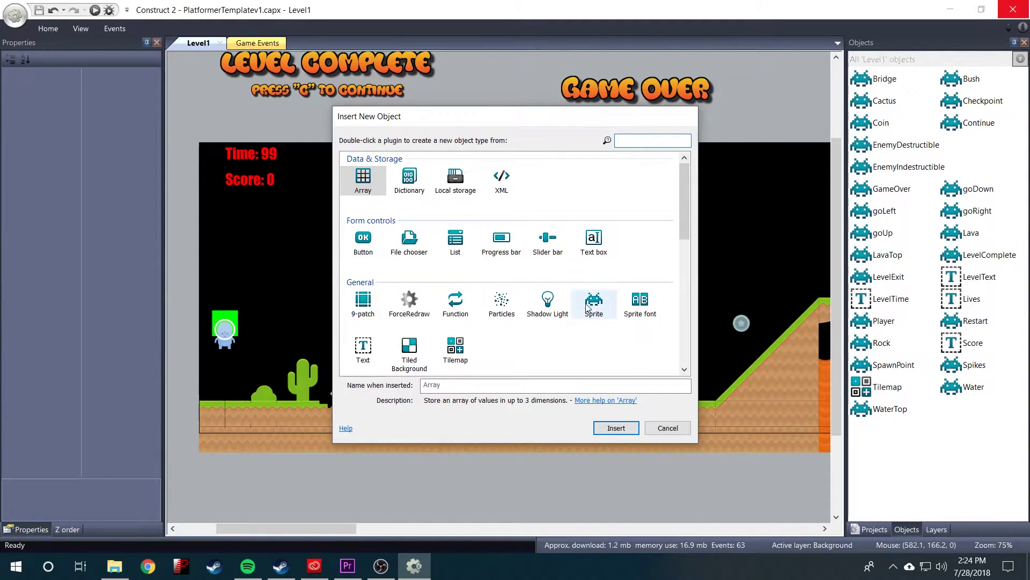
left_click(588, 306)
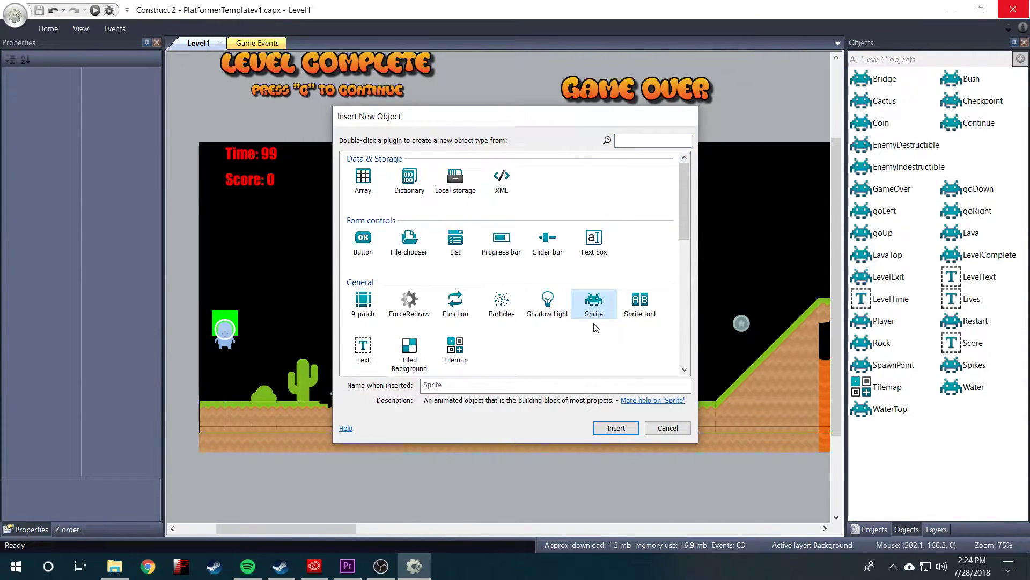
left_click(491, 385)
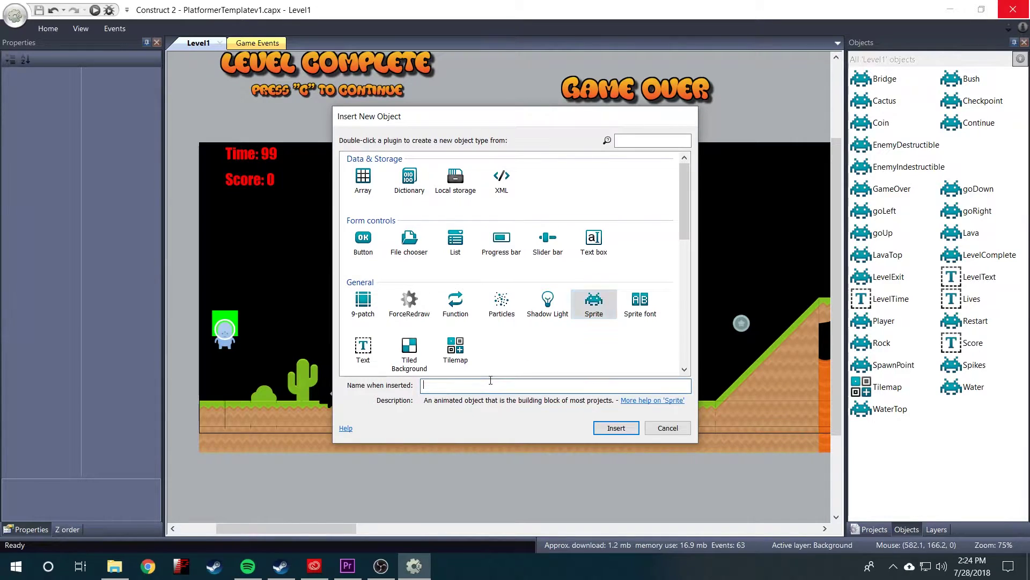
type("Fog")
left_click(628, 428)
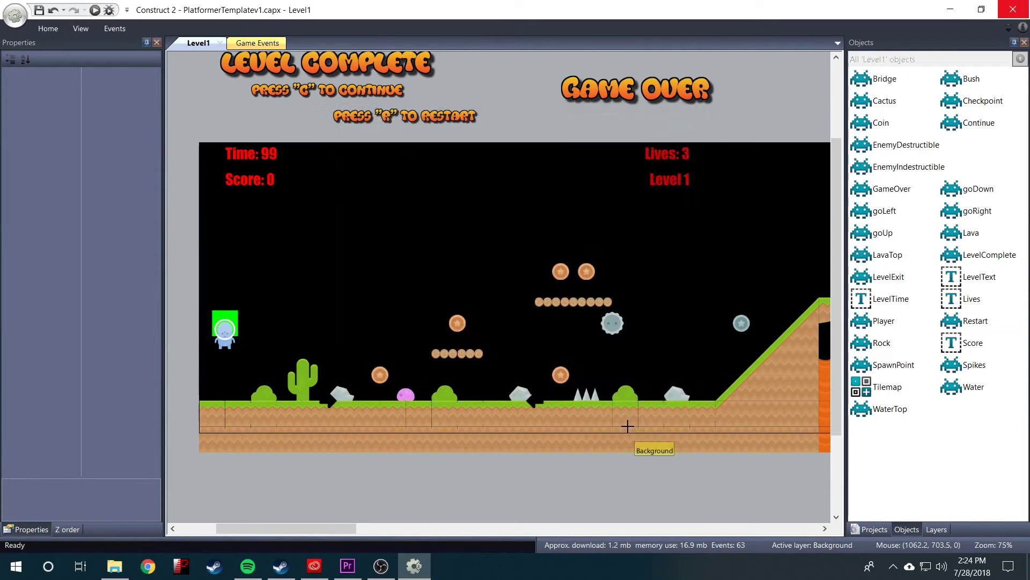
left_click(626, 425)
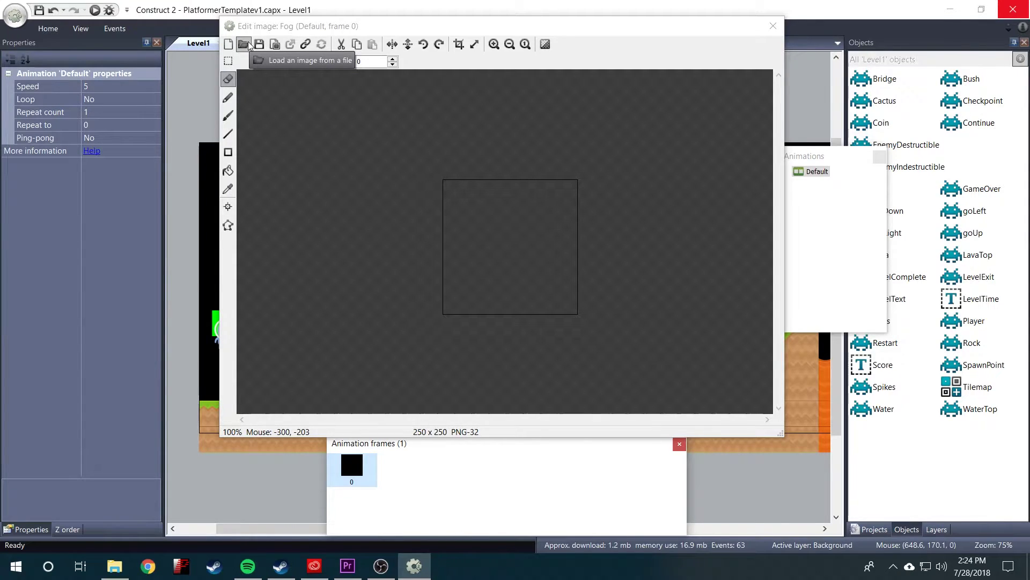
Load the fog image file into the Fog sprite's default frame and softly erase its centre.
left_click(245, 44)
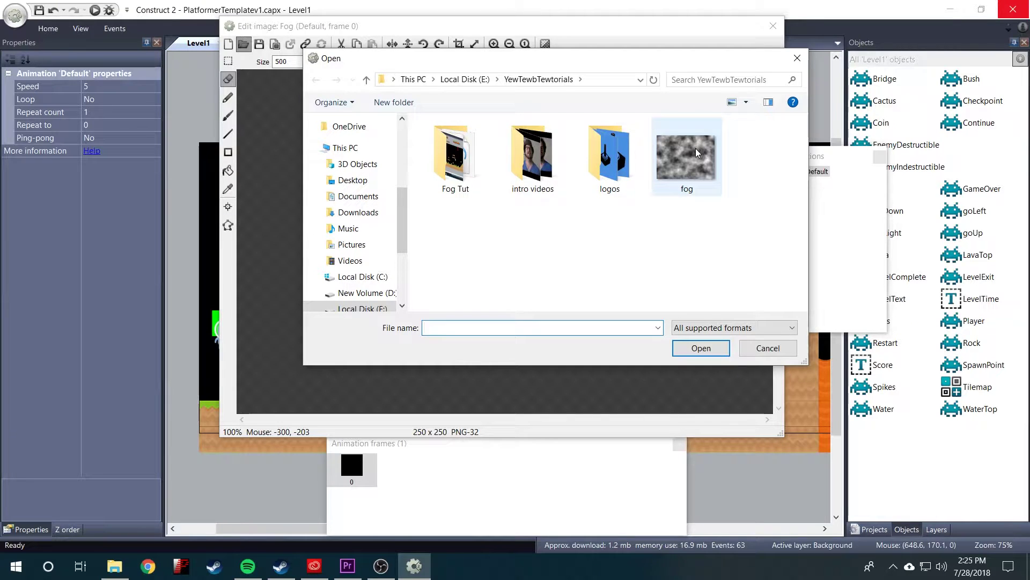
left_click(681, 166)
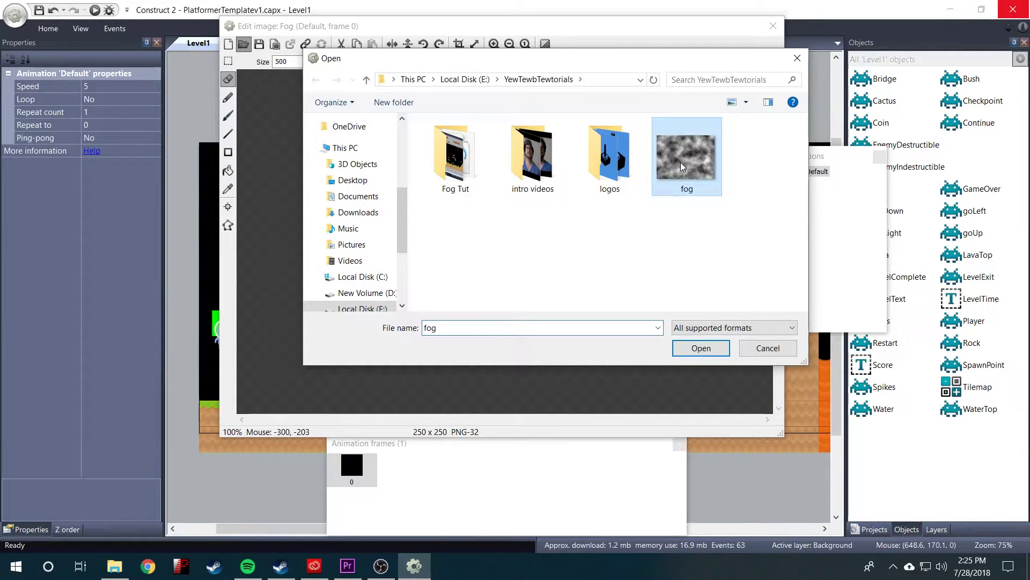
double_click(682, 166)
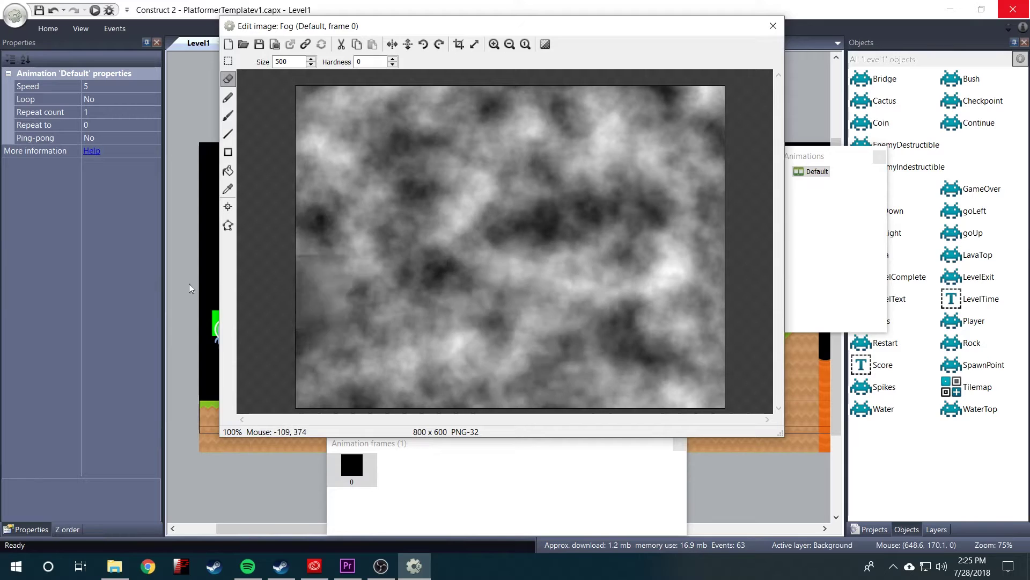
mouse_move(301, 263)
left_mouse_down()
mouse_move(442, 232)
mouse_move(460, 240)
left_mouse_up()
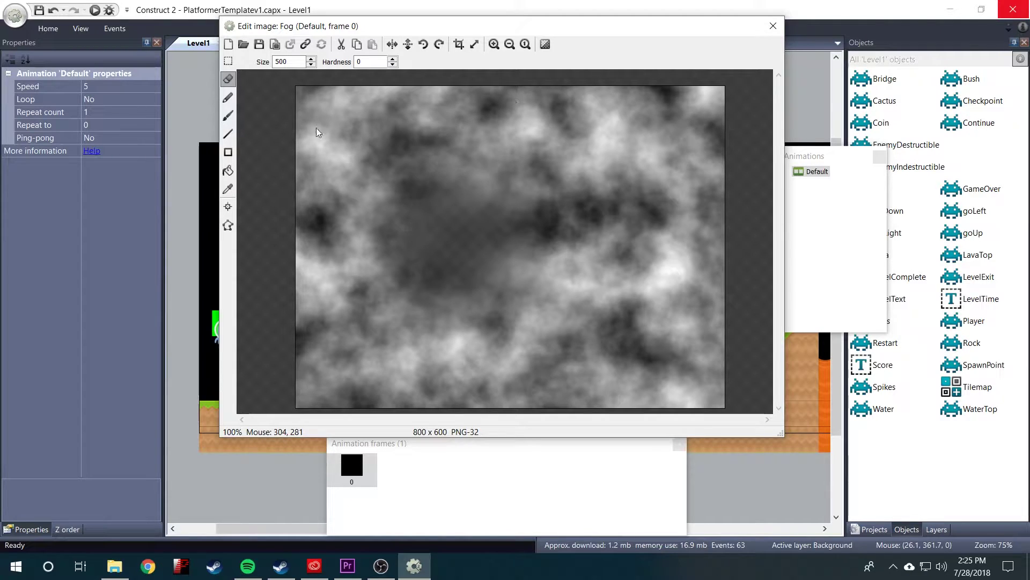
Soft-erase the fog image's upper-left area and corner, undoing unwanted strokes.
mouse_move(243, 162)
left_mouse_down()
mouse_move(278, 168)
mouse_move(297, 73)
left_mouse_up()
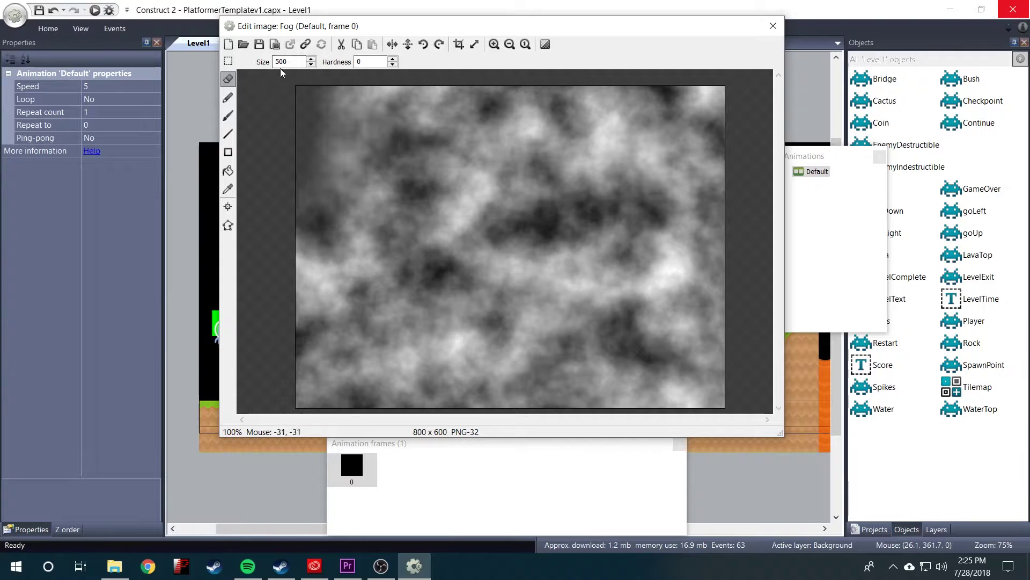
left_click(229, 96)
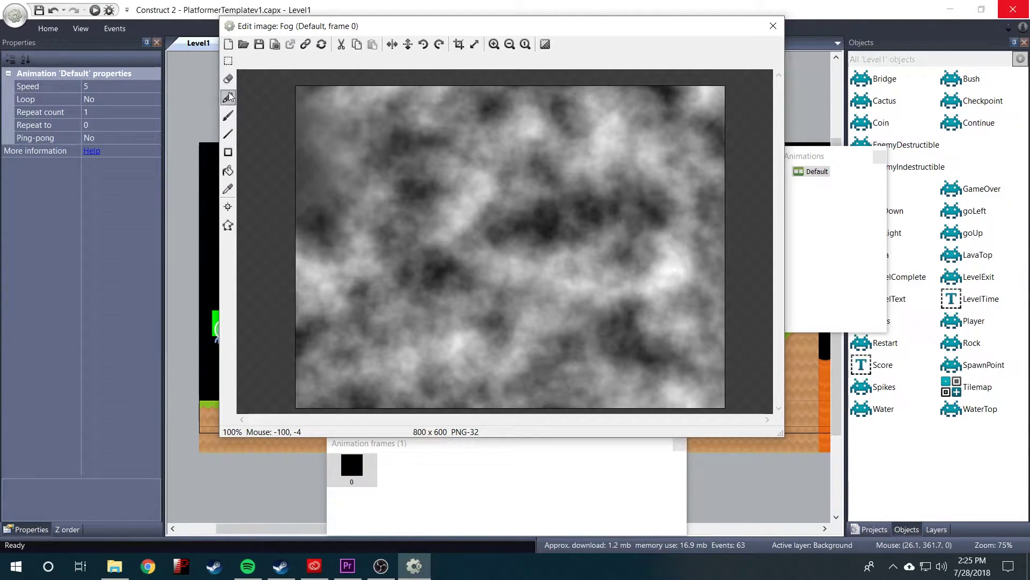
left_click(228, 79)
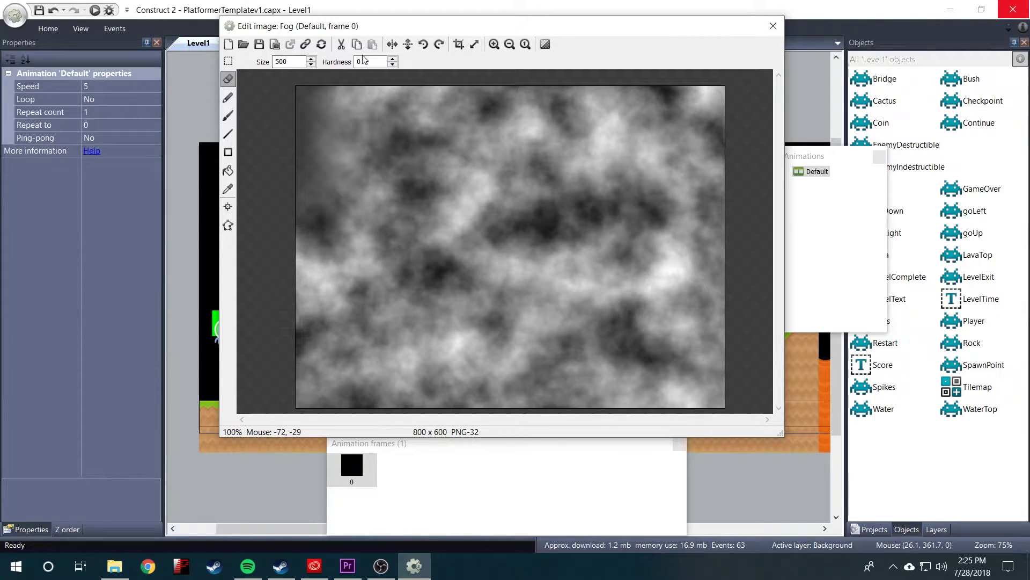
left_click(368, 91)
key("ctrl+z")
scroll(403, 152, "down", 1, "ctrl")
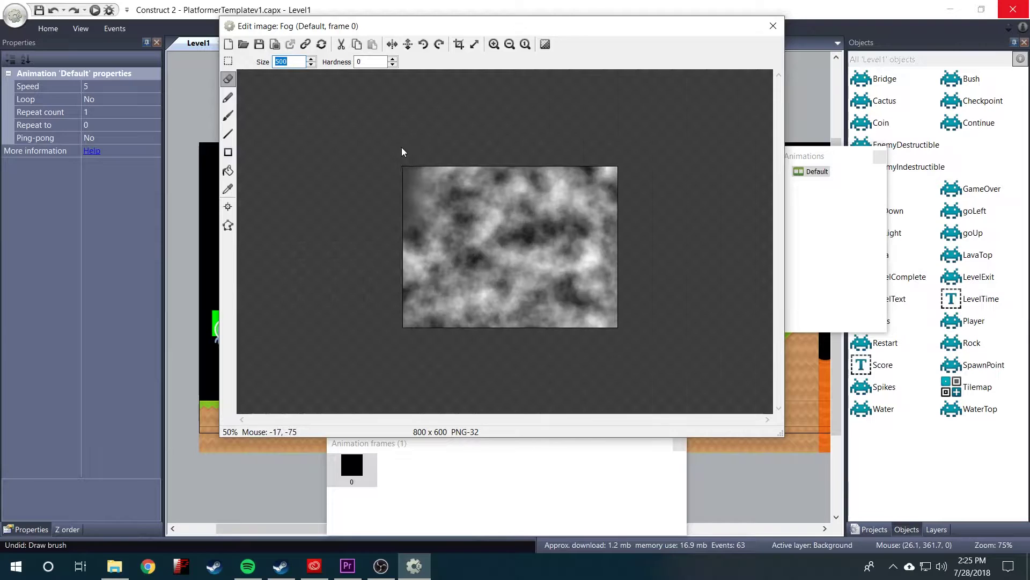
left_click(404, 152)
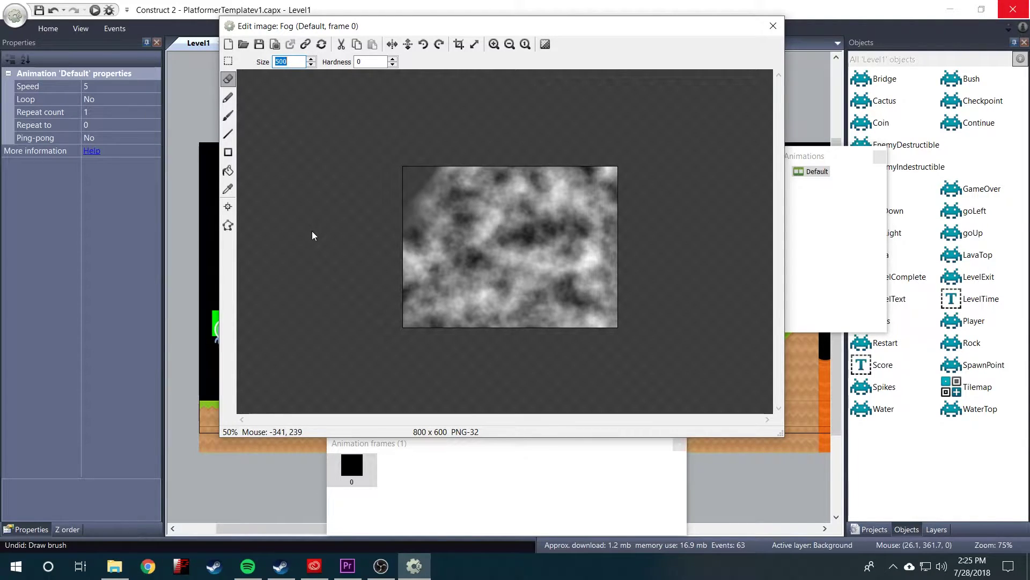
key("ctrl+z")
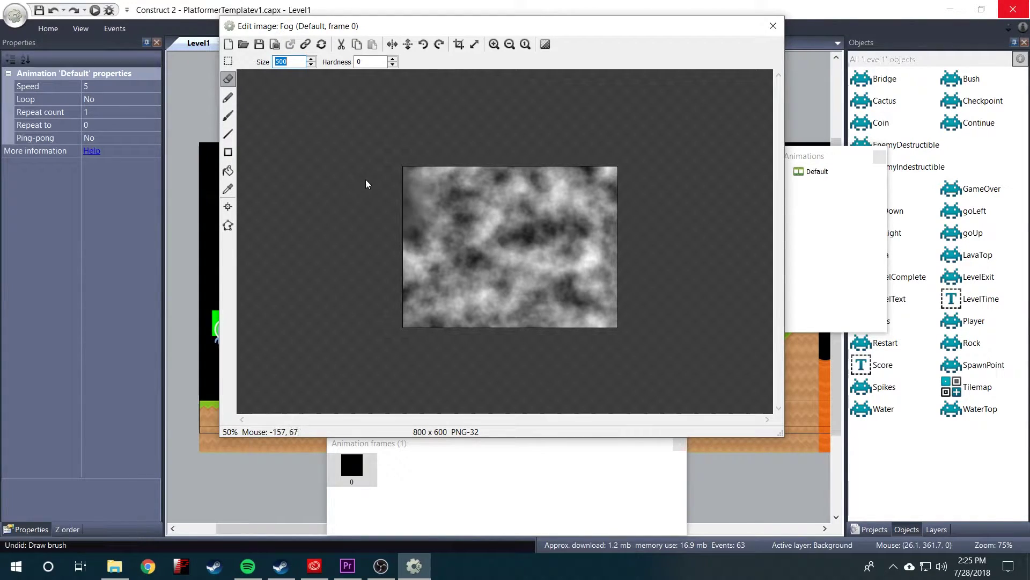
left_click(400, 152)
key("ctrl+z")
Try fading the fog's left edge and bottom-left corner, undoing the trial strokes.
left_click(381, 218)
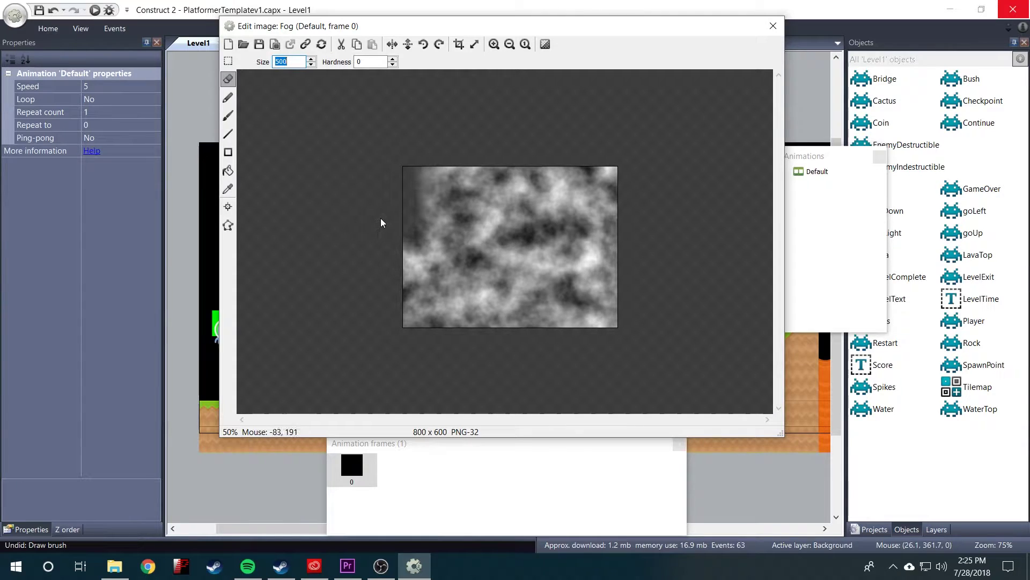
key("ctrl+z")
left_click(373, 234)
key("ctrl+z")
left_click(391, 327)
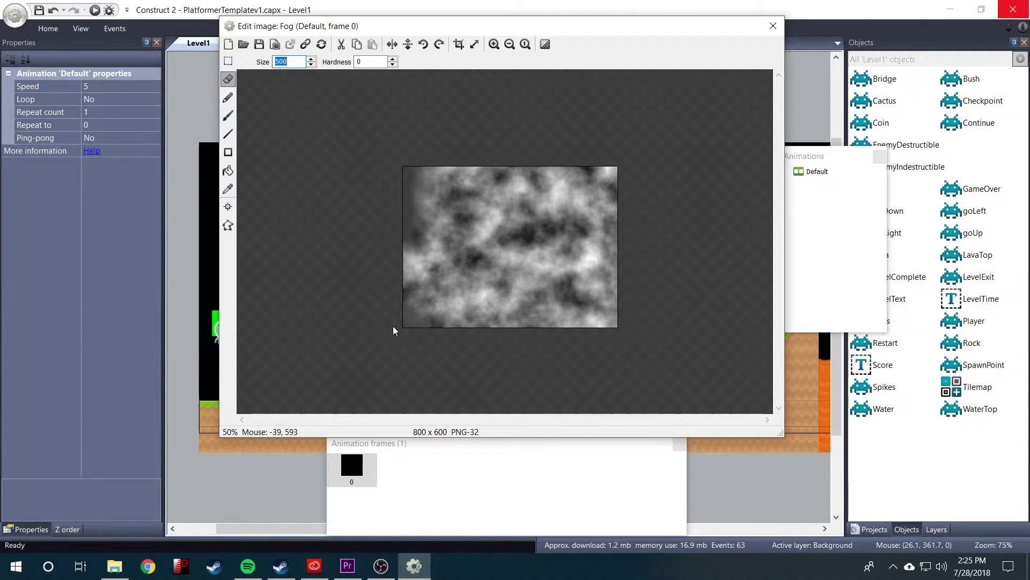
key("ctrl+z")
left_click(442, 306)
key("ctrl+z")
left_click(411, 320)
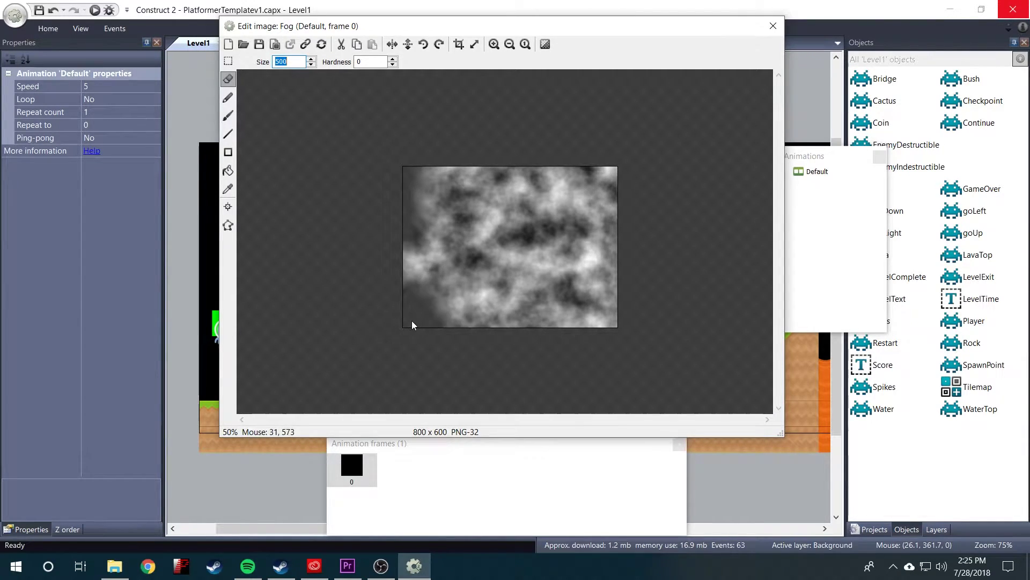
Erase a soft band across the fog's lower part and bottom-right, undoing excess strokes.
mouse_move(412, 324)
left_mouse_down()
mouse_move(508, 322)
mouse_move(562, 310)
mouse_move(574, 293)
left_mouse_up()
left_click(590, 264)
key("ctrl+z")
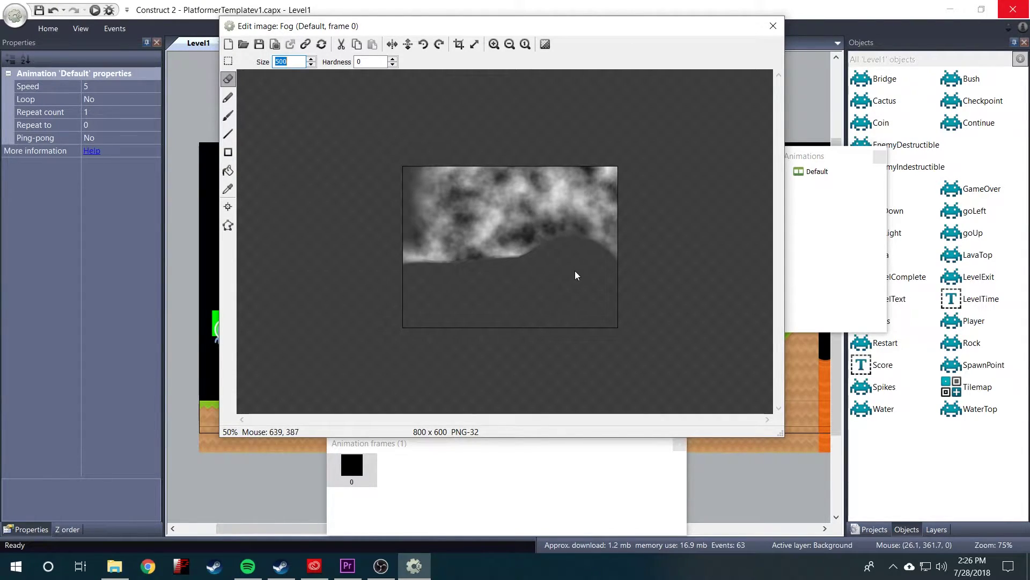
key("ctrl+z")
key("ctrl+z")
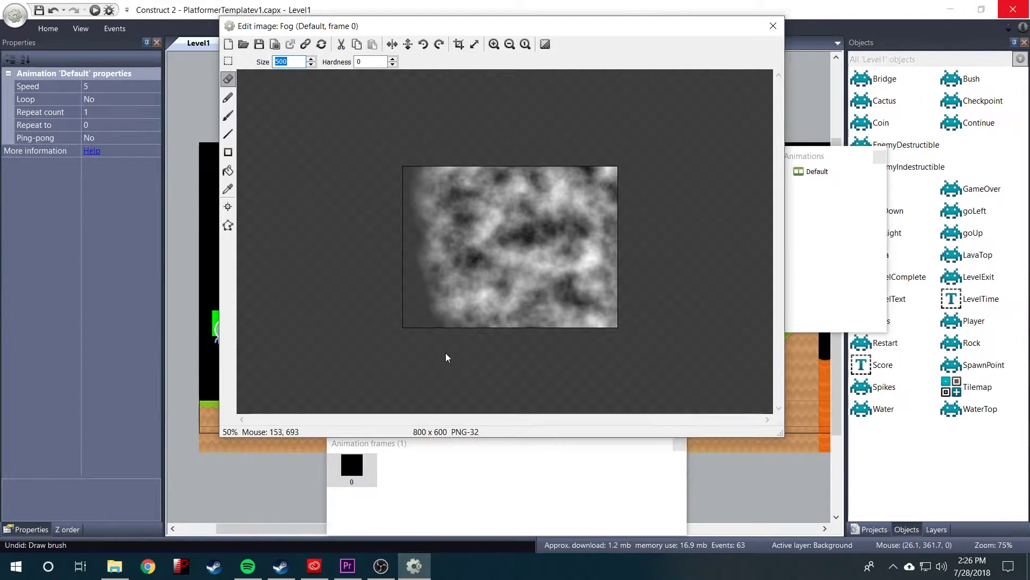
mouse_move(549, 349)
left_mouse_down()
mouse_move(499, 349)
mouse_move(558, 322)
mouse_move(694, 306)
left_mouse_up()
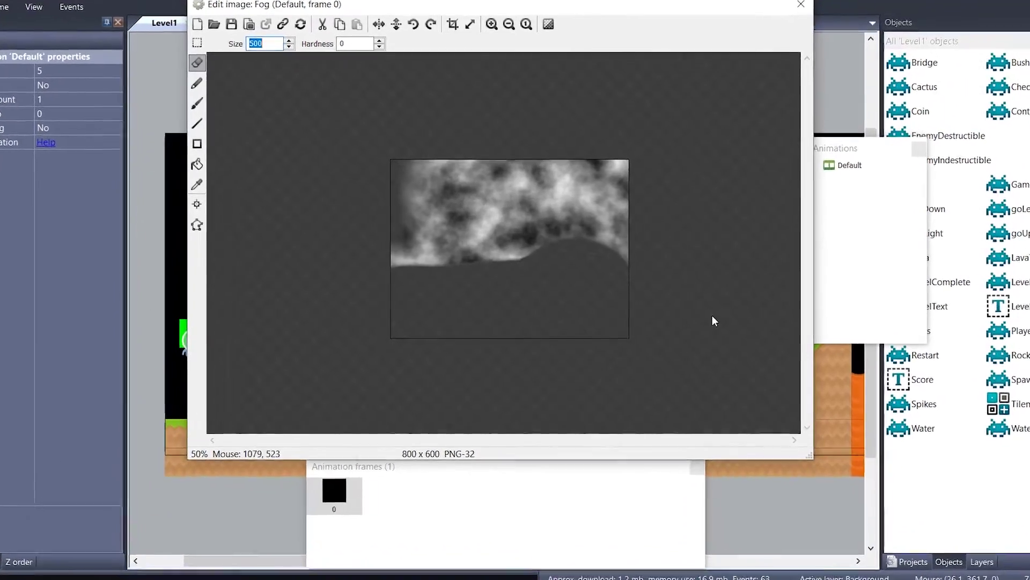
key("ctrl+z")
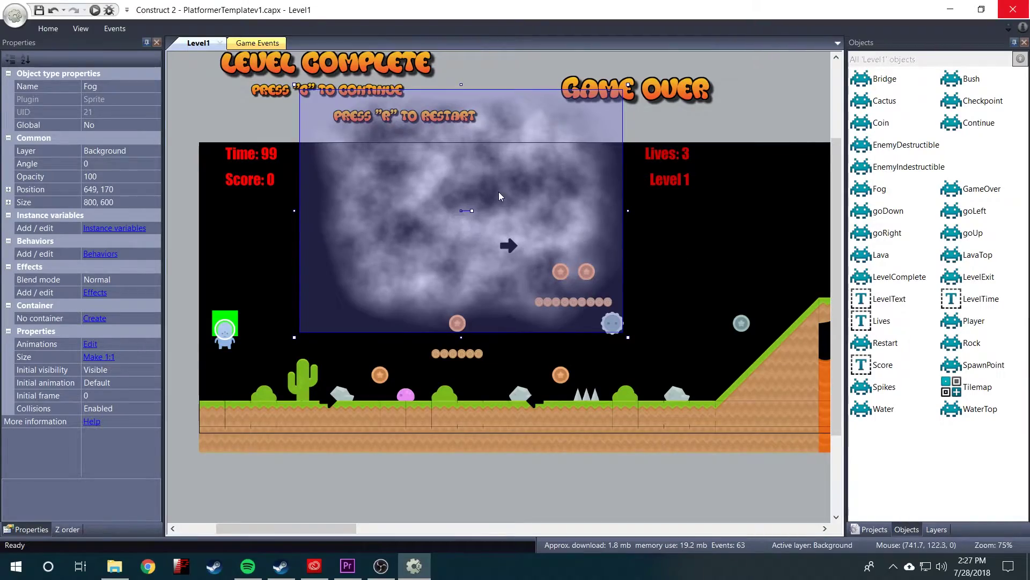
Move the Fog sprite down onto the level and set its opacity to 25.
left_click_drag(503, 128, 504, 180)
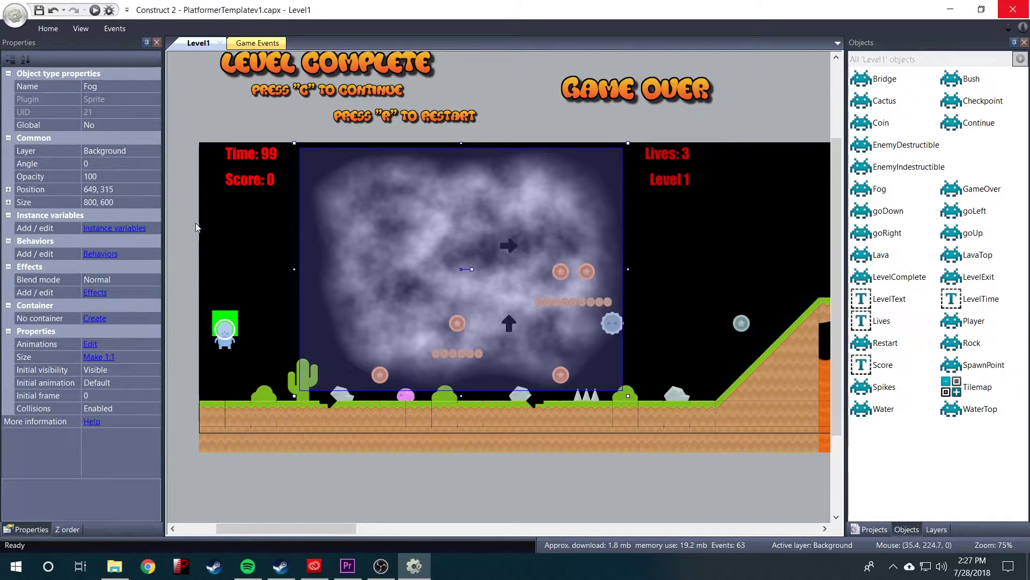
left_click(114, 180)
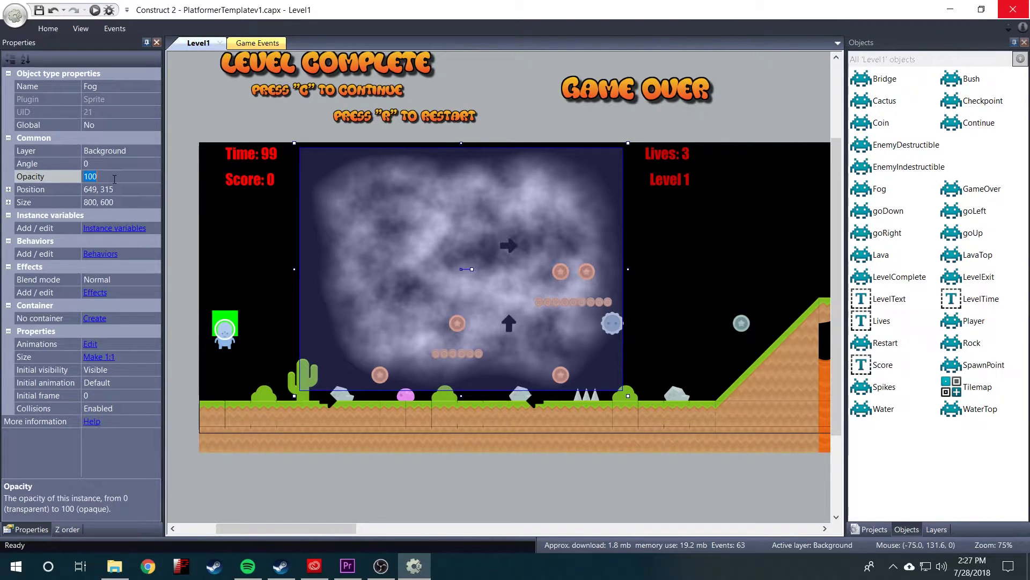
key("Return")
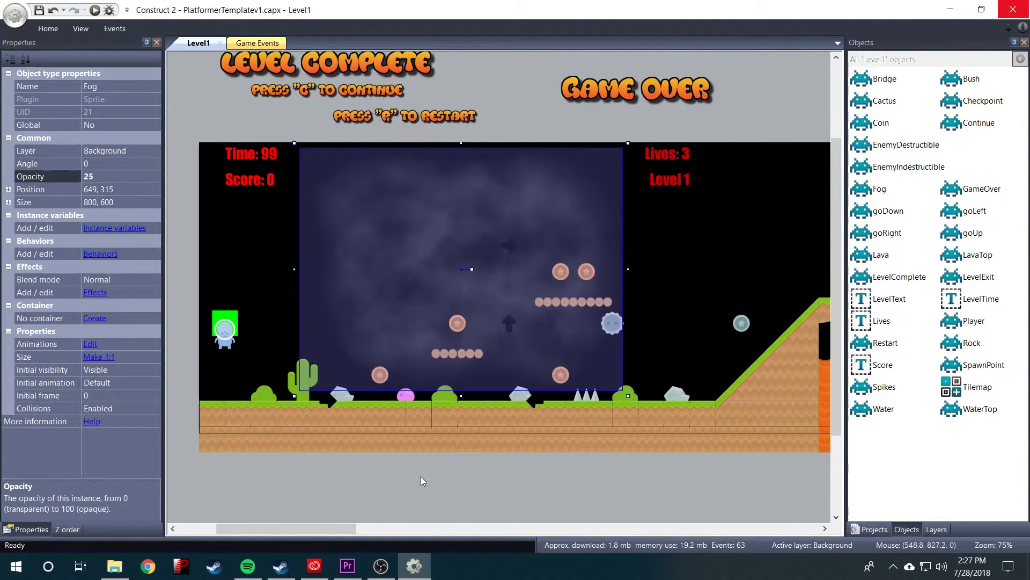
key("Delete")
key("ctrl+z")
Resize the Fog sprite to 1056 × 800 over the level's left side, then bring up its Behaviors list.
left_click_drag(294, 396, 214, 457)
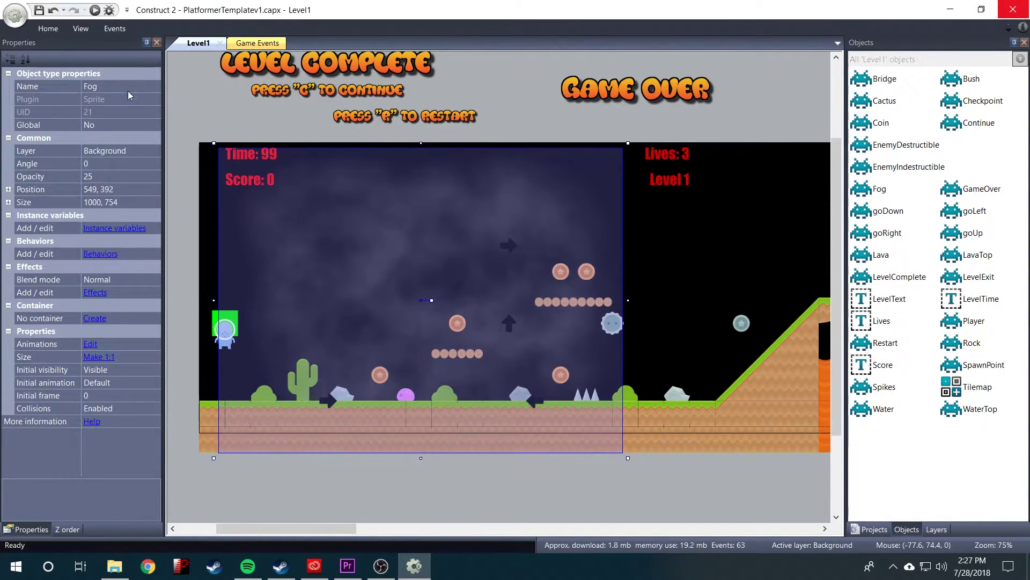
left_click(81, 29)
left_click(394, 227)
key("Delete")
key("ctrl+z")
left_click_drag(628, 143, 650, 124)
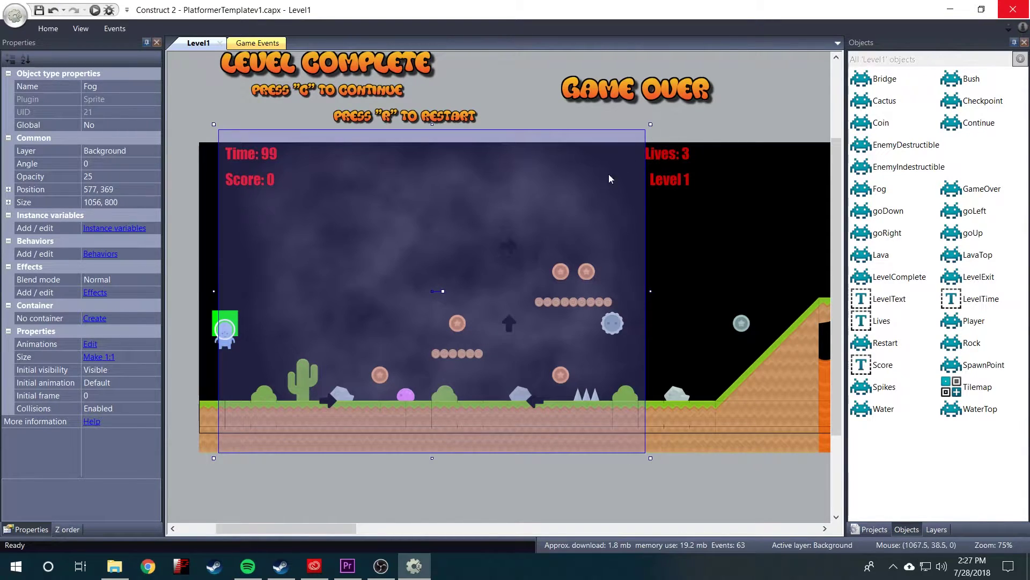
left_click_drag(609, 179, 569, 197)
scroll(413, 306, "down", 1, "ctrl")
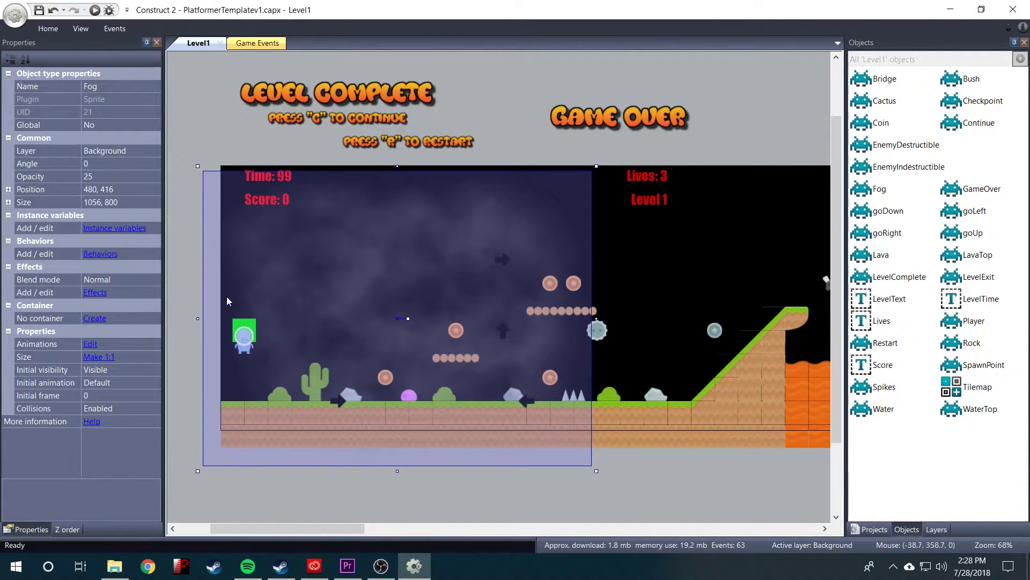
left_click(100, 254)
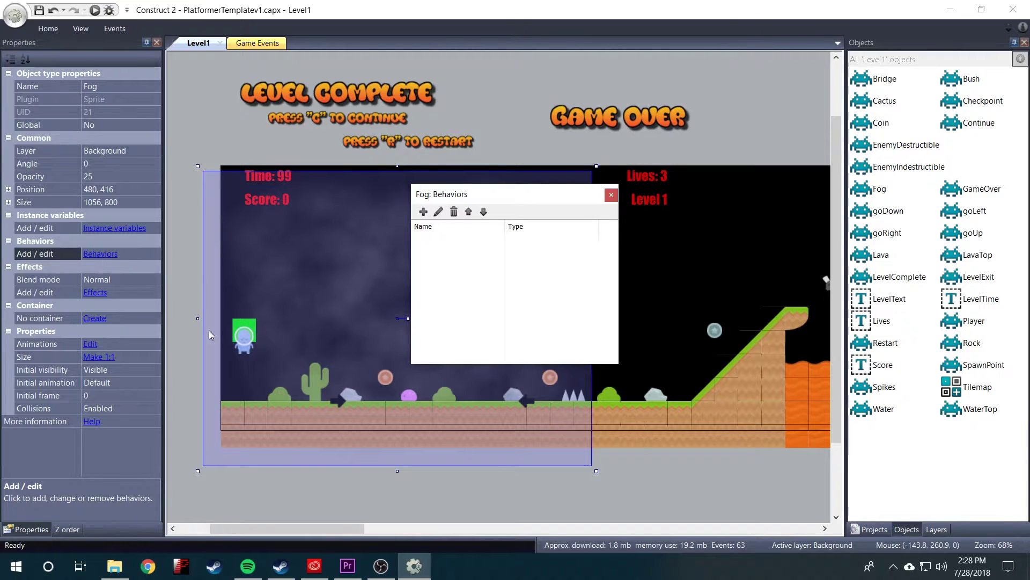
Add the Bullet behavior to Fog and change its speed from 400 to 25.
left_click(424, 212)
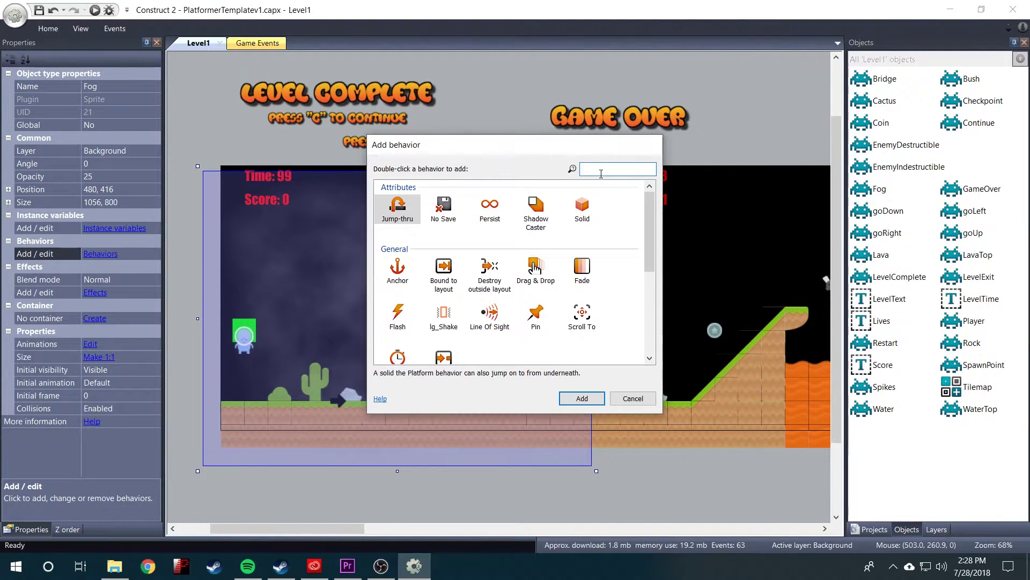
type("bullet")
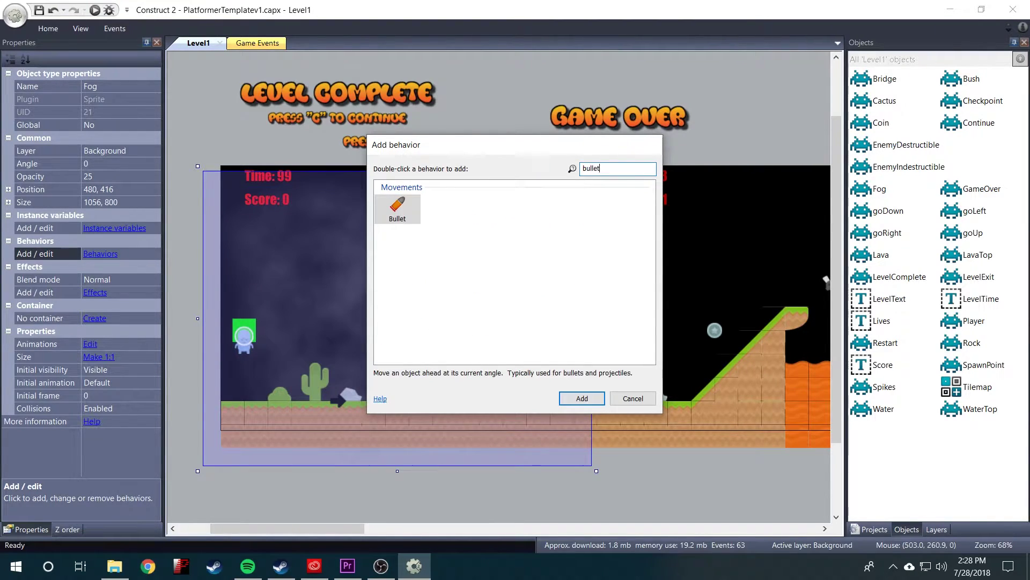
key("Return")
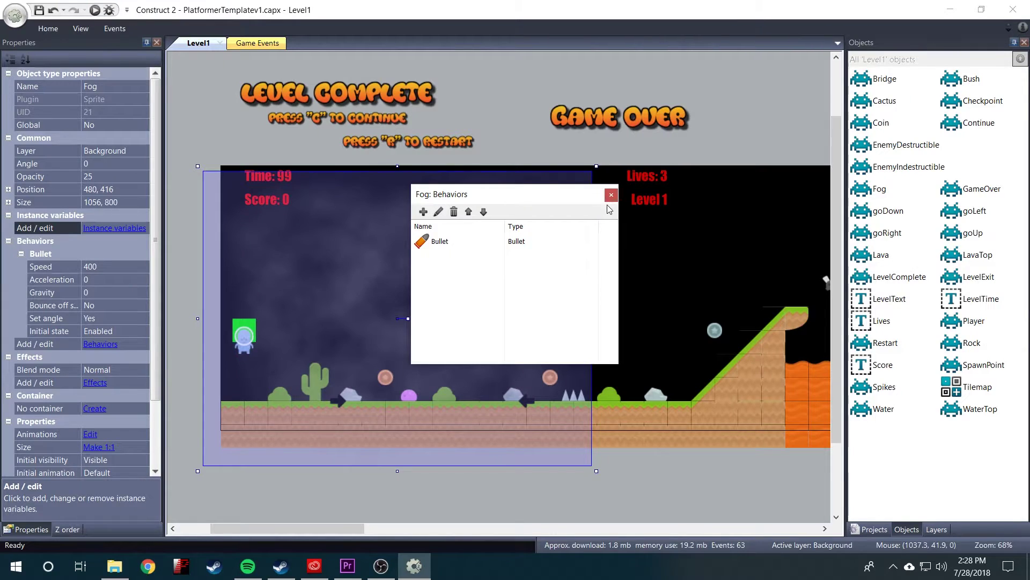
left_click(612, 194)
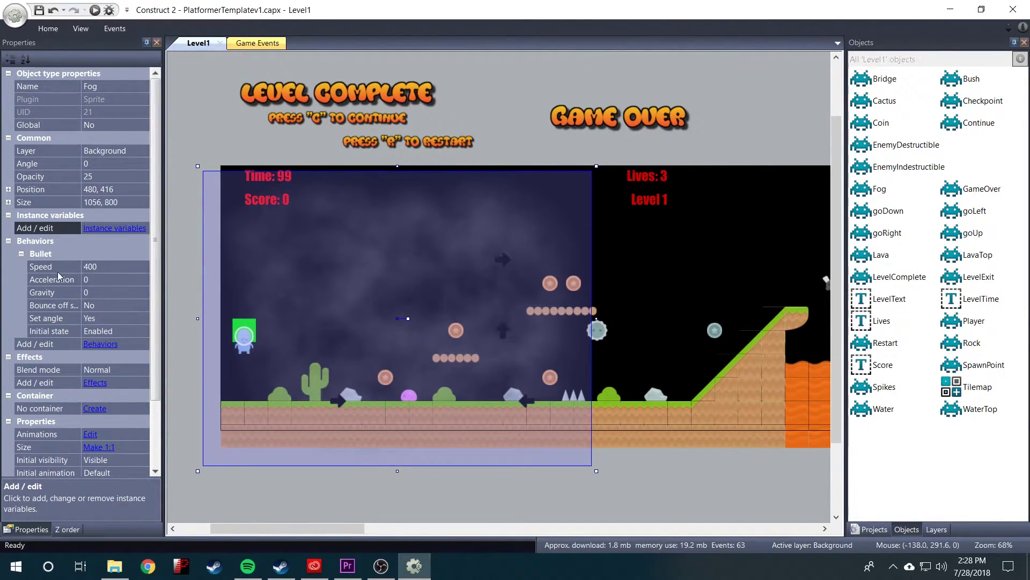
left_click(108, 267)
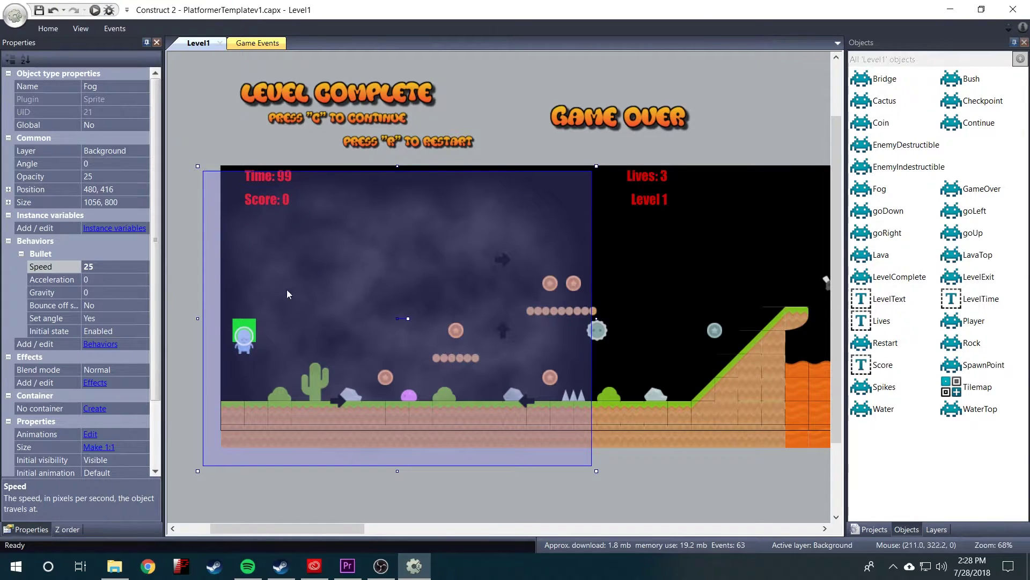
Add the Destroy outside layout behavior to Fog.
left_click(111, 343)
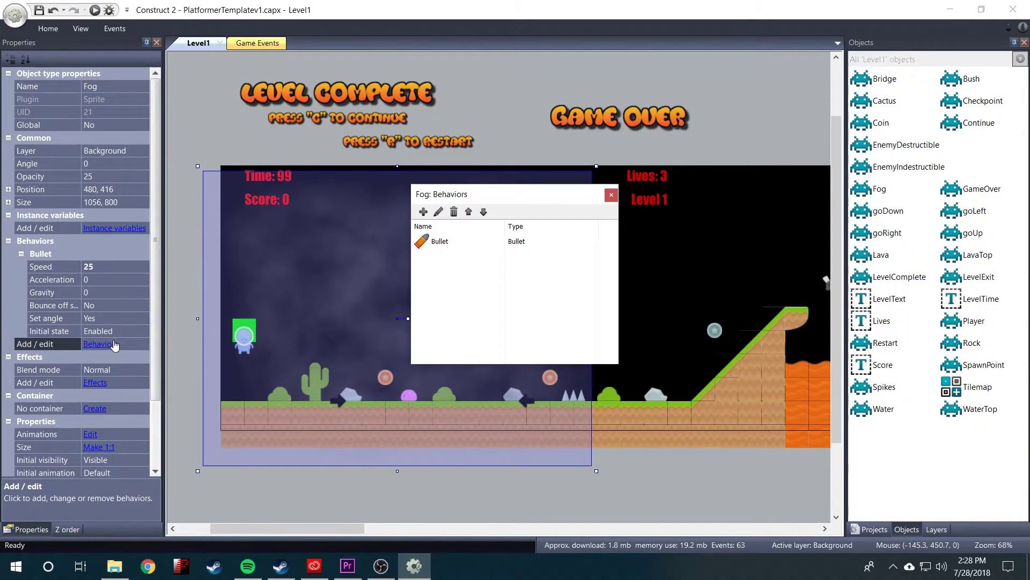
left_click(423, 213)
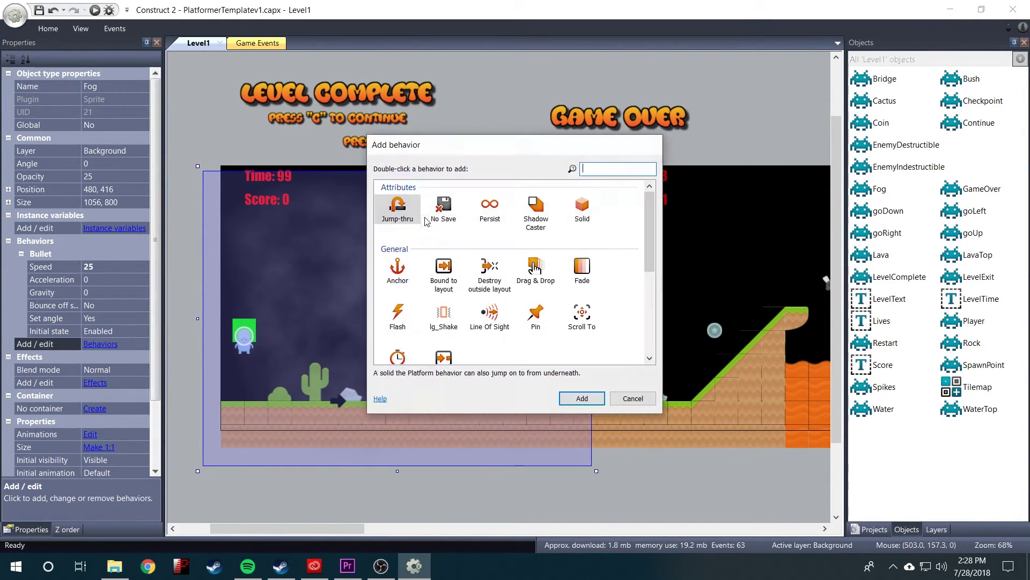
left_click(494, 273)
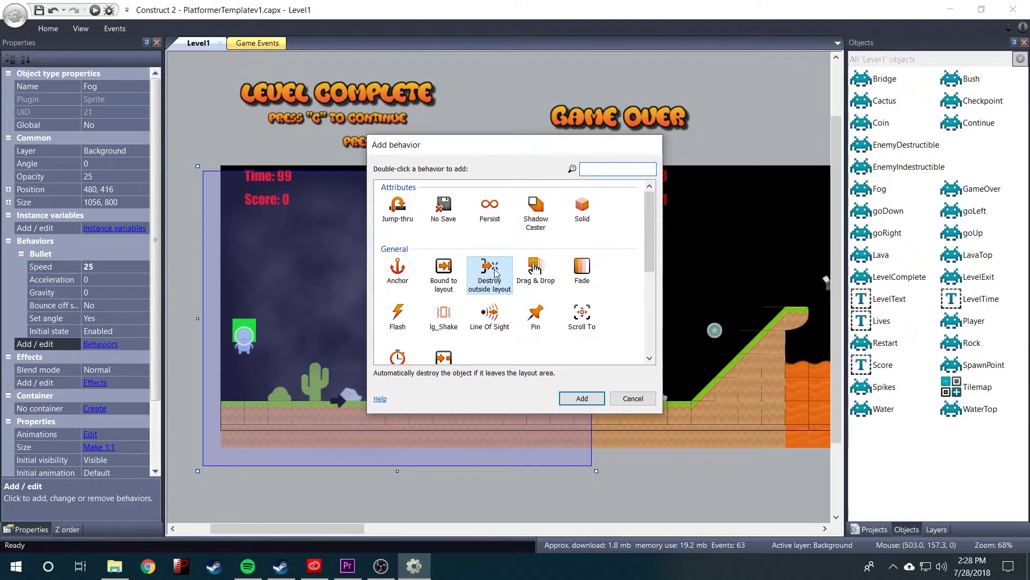
left_click(581, 398)
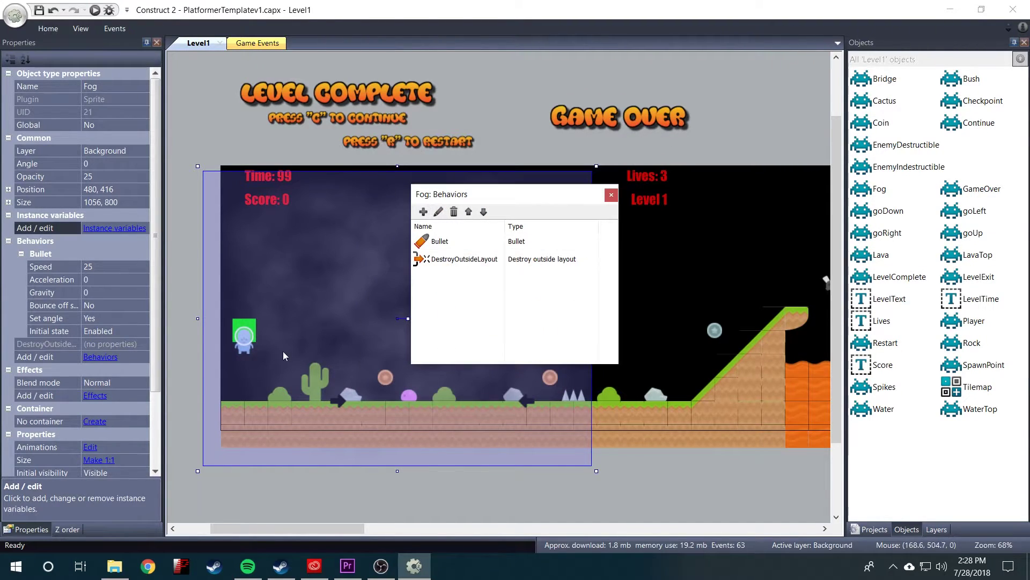
left_click(612, 194)
scroll(545, 289, "up", 2, "ctrl")
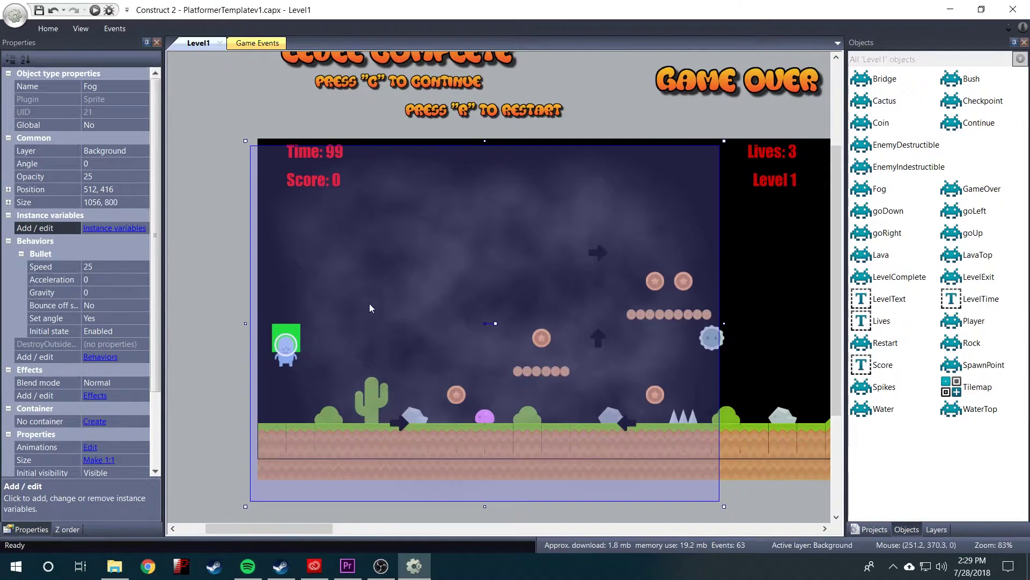
left_click(95, 396)
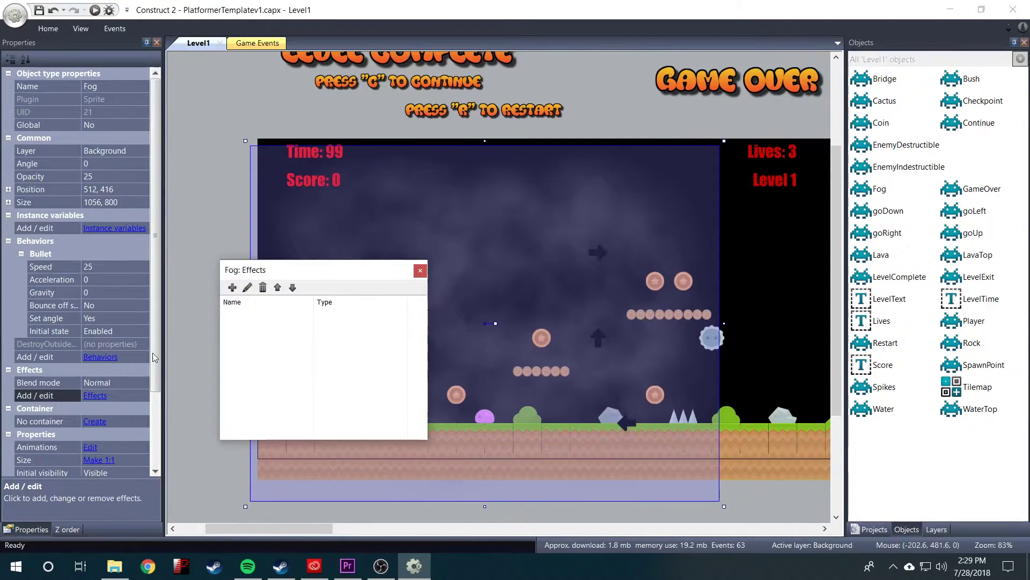
Add the Blur Horizontal and Blur Vertical effects to Fog.
left_click(232, 287)
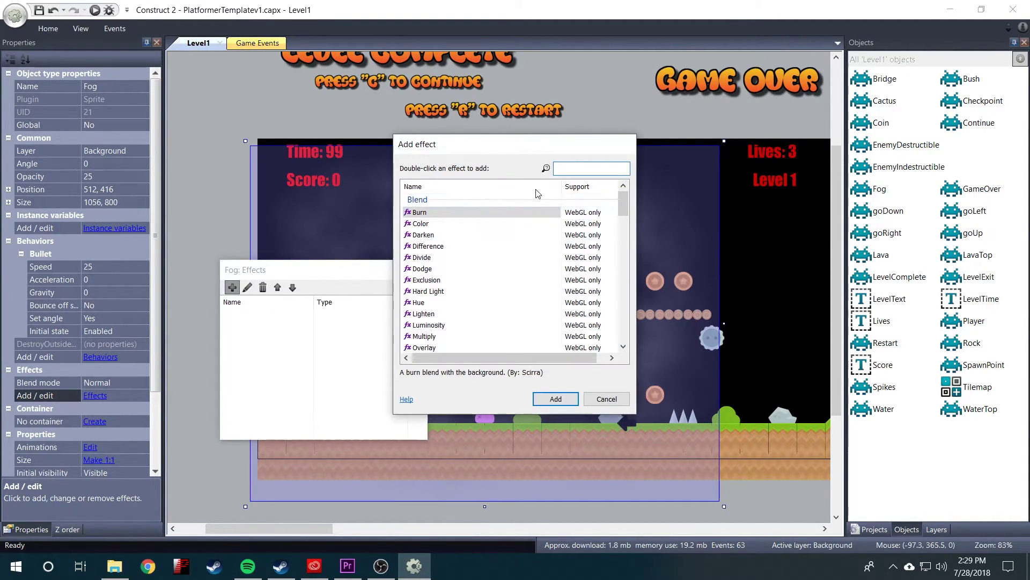
type("blur")
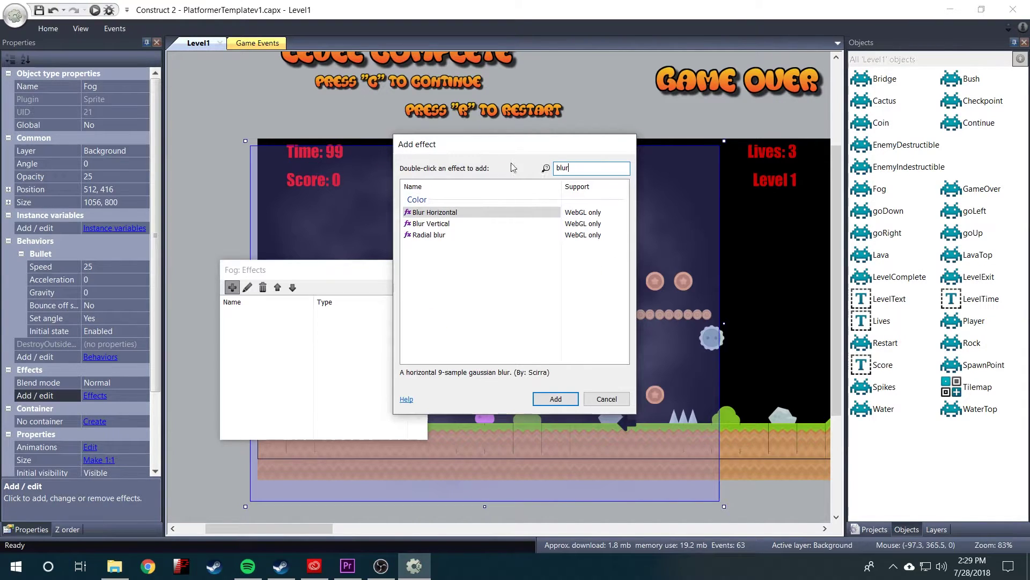
double_click(446, 213)
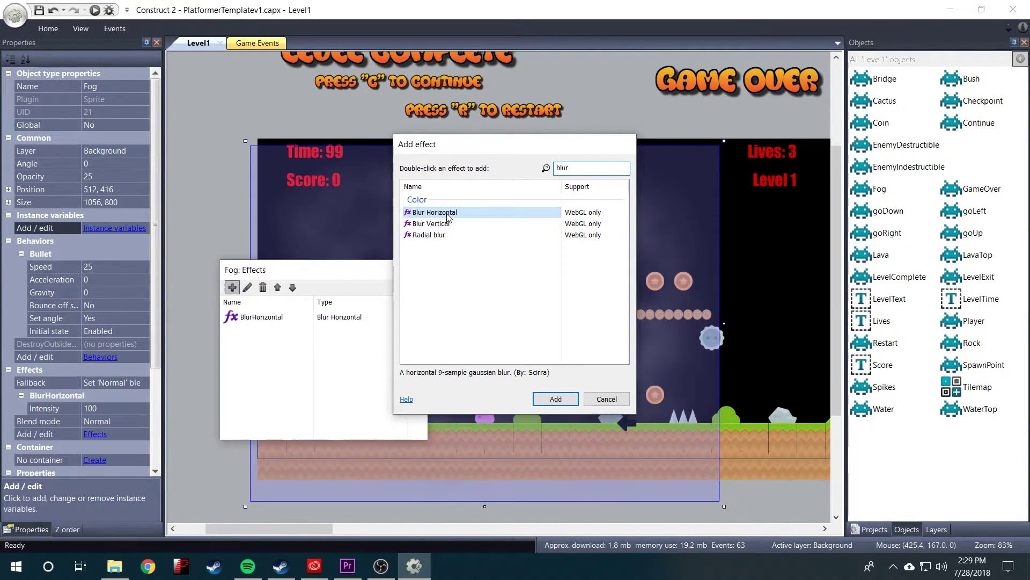
left_click(232, 287)
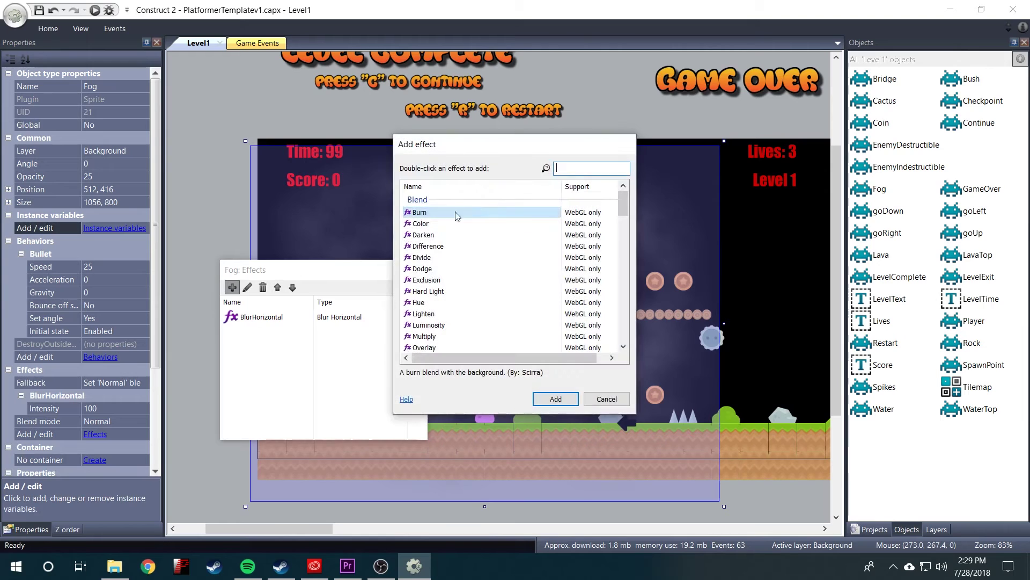
type("blur")
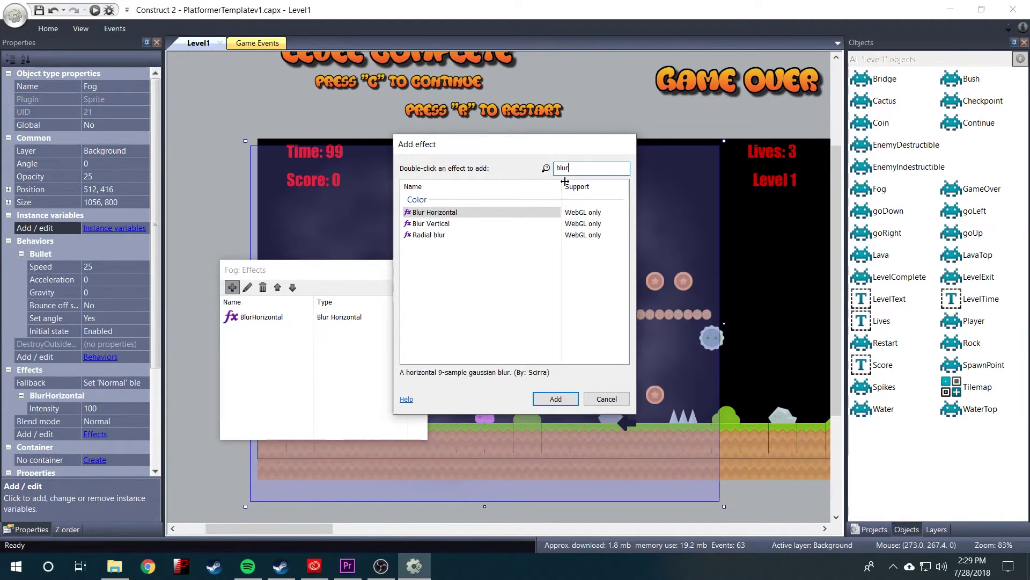
double_click(483, 222)
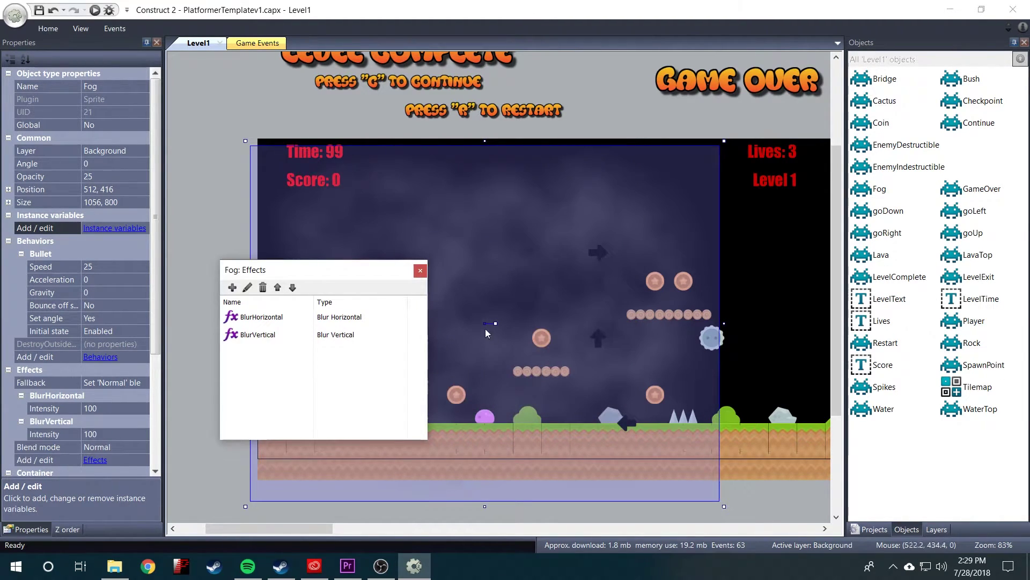
left_click(420, 270)
Move the Fog sprite left and down into position in the Level1 layout.
scroll(475, 330, "up", 5, "ctrl")
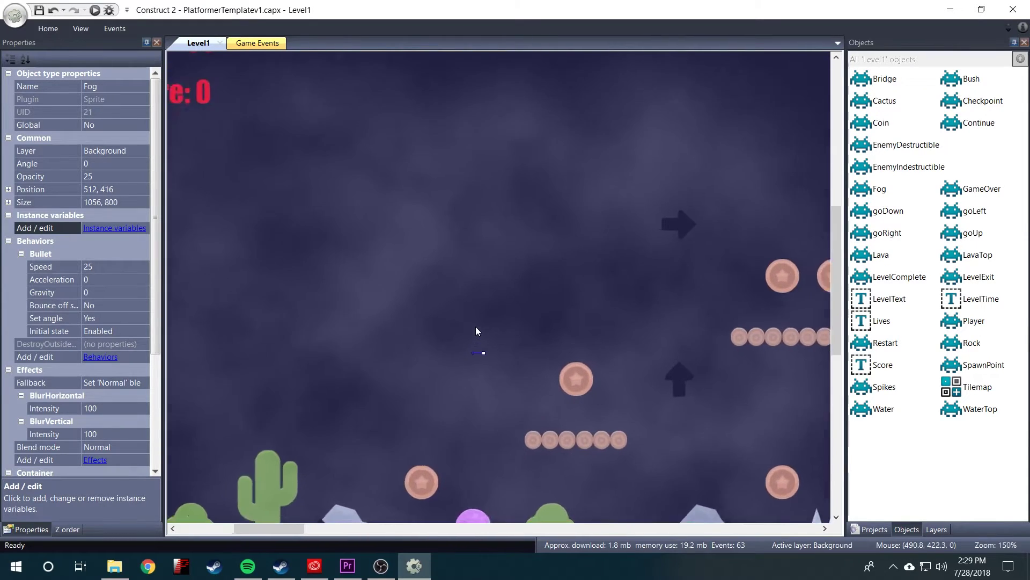
scroll(478, 330, "down", 6, "ctrl")
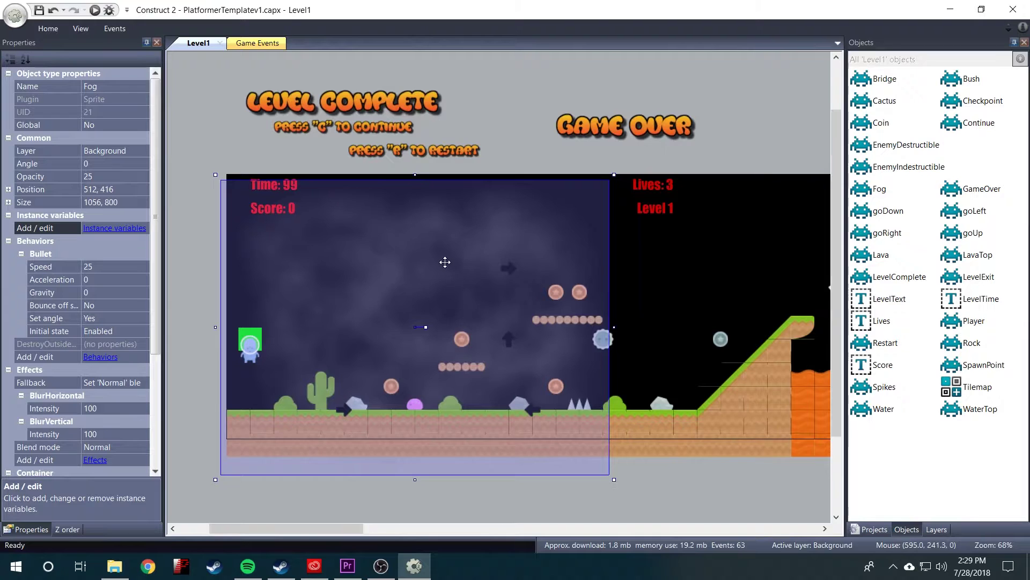
left_click_drag(439, 262, 710, 314)
scroll(540, 232, "down", 2, "ctrl")
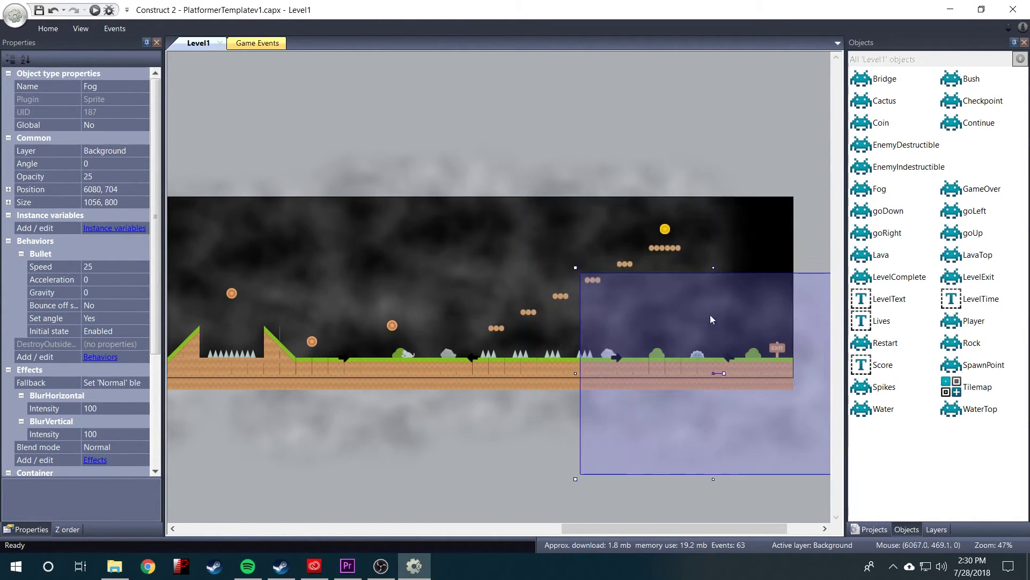
scroll(427, 254, "left", 15, "shift")
scroll(366, 313, "up", 3, "ctrl")
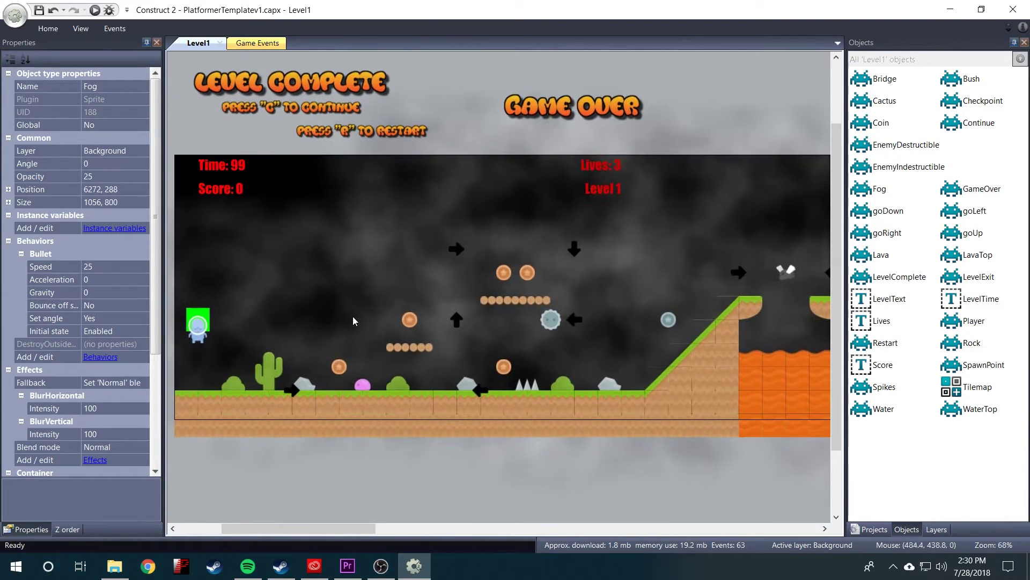
Preview the layout and run the player right across the platforms, water and lava.
left_click(94, 10)
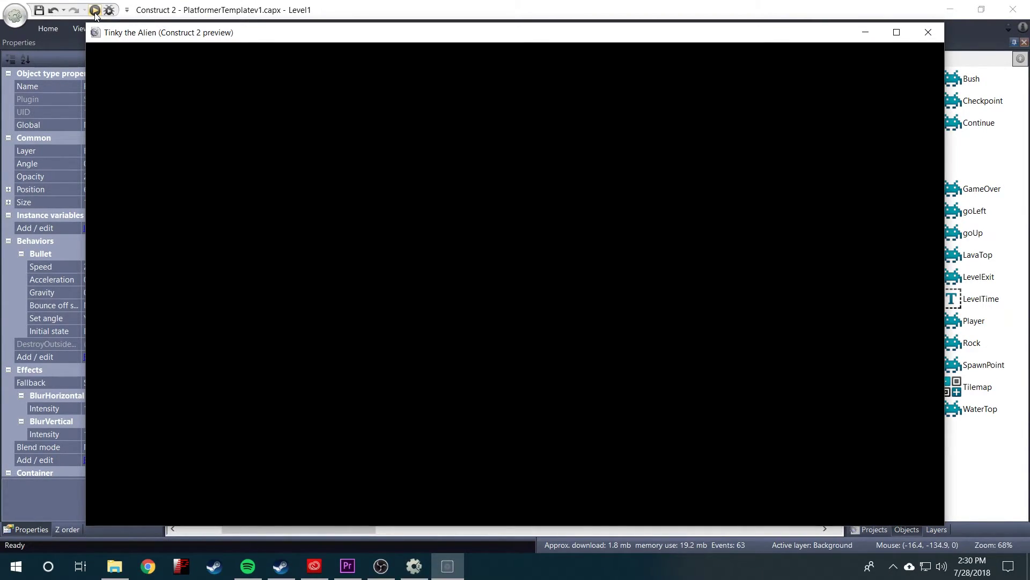
key("Right")
key("Up")
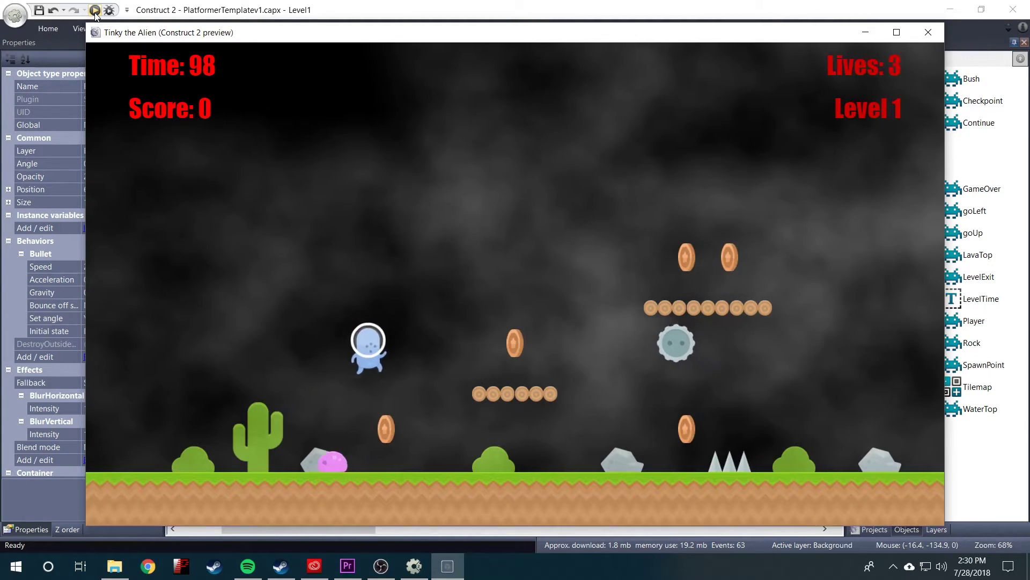
key("Right")
key("Up")
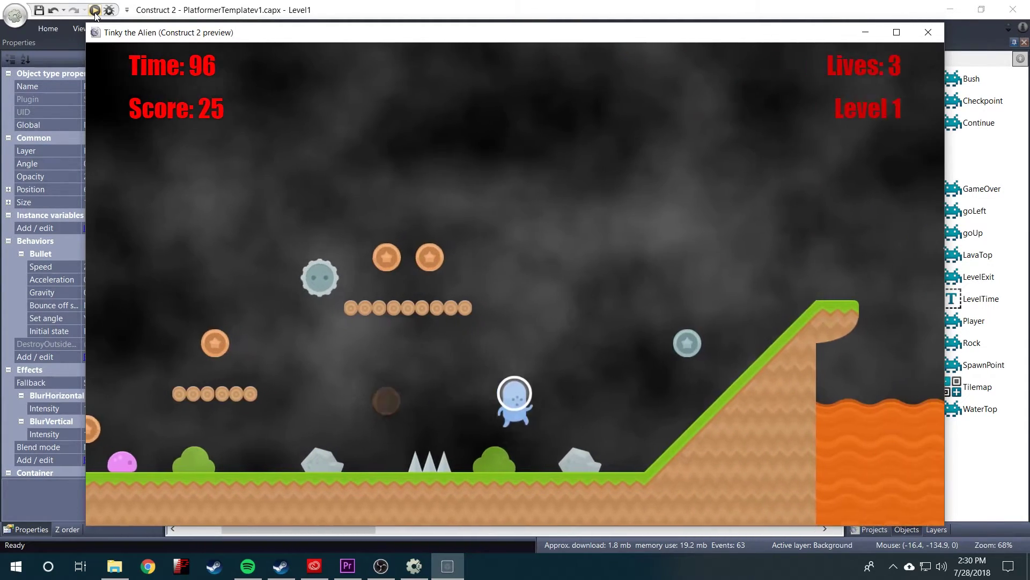
key("Up")
key("Right")
key("Up")
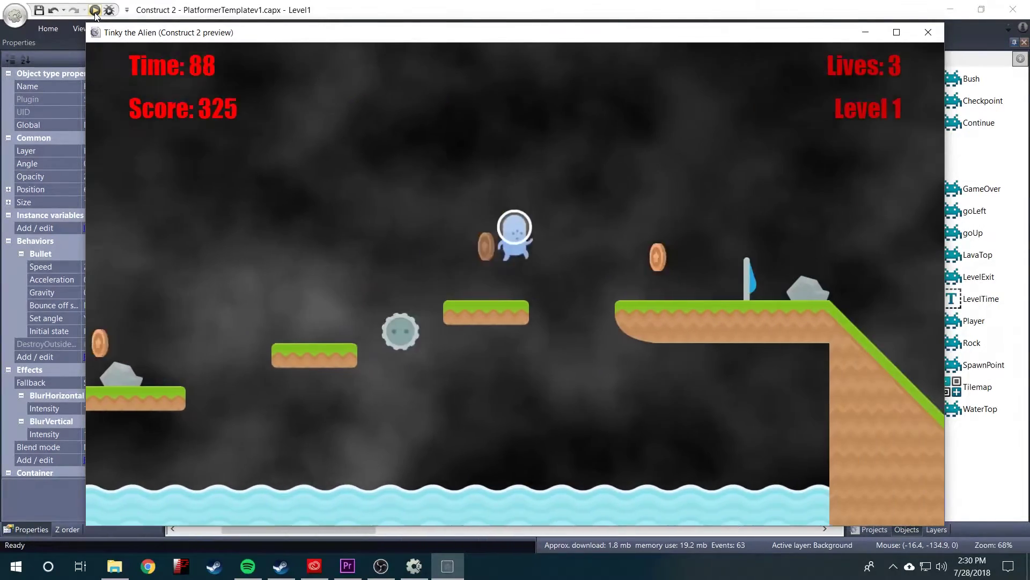
key("Up")
key("Right")
key("Up")
key("Up")
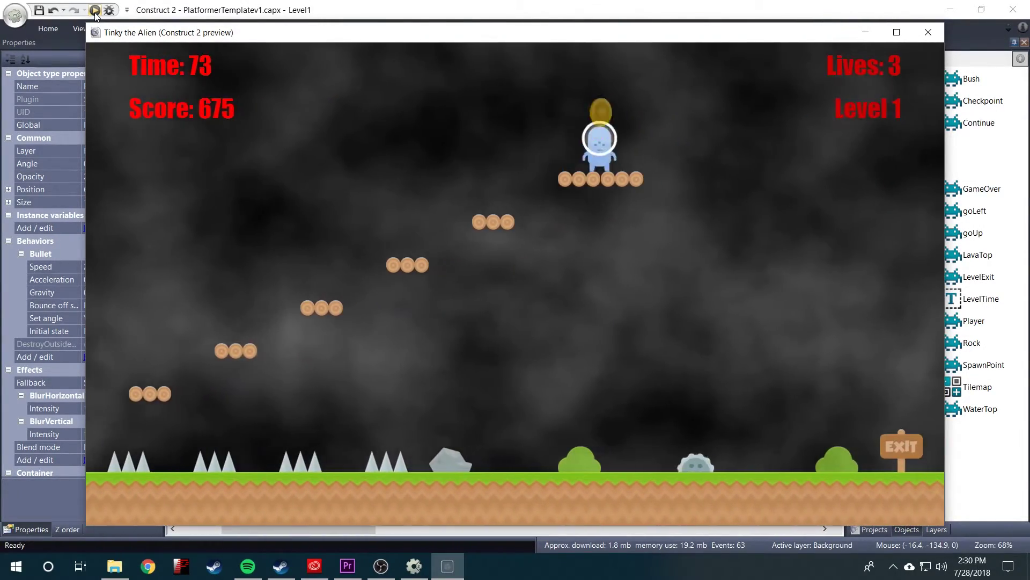
key("Up")
key("Right")
key("Up")
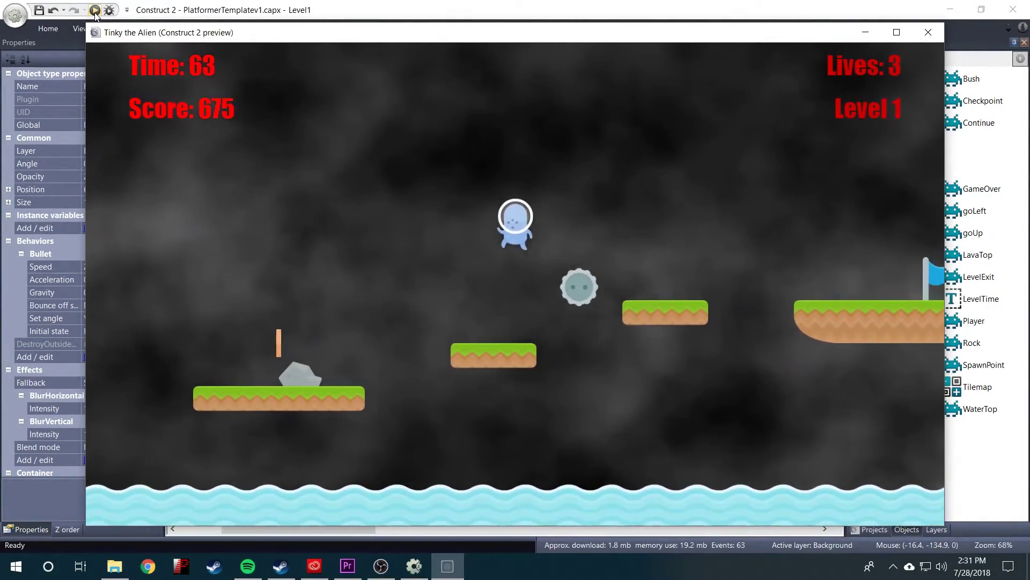
key("Up")
key("Right")
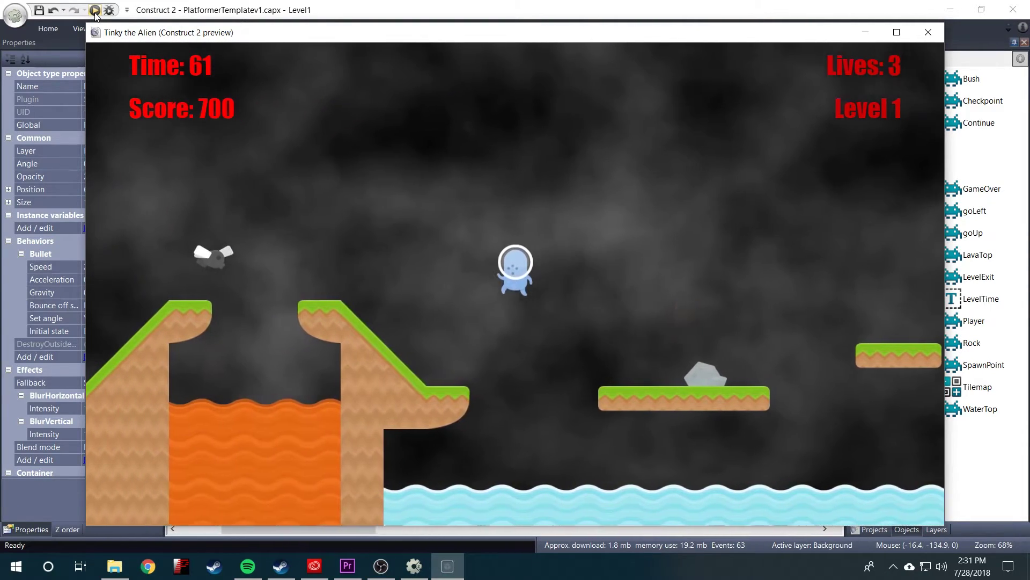
Steer the player back left to watch the blurred fog, then close the preview.
key("Up")
key("Left")
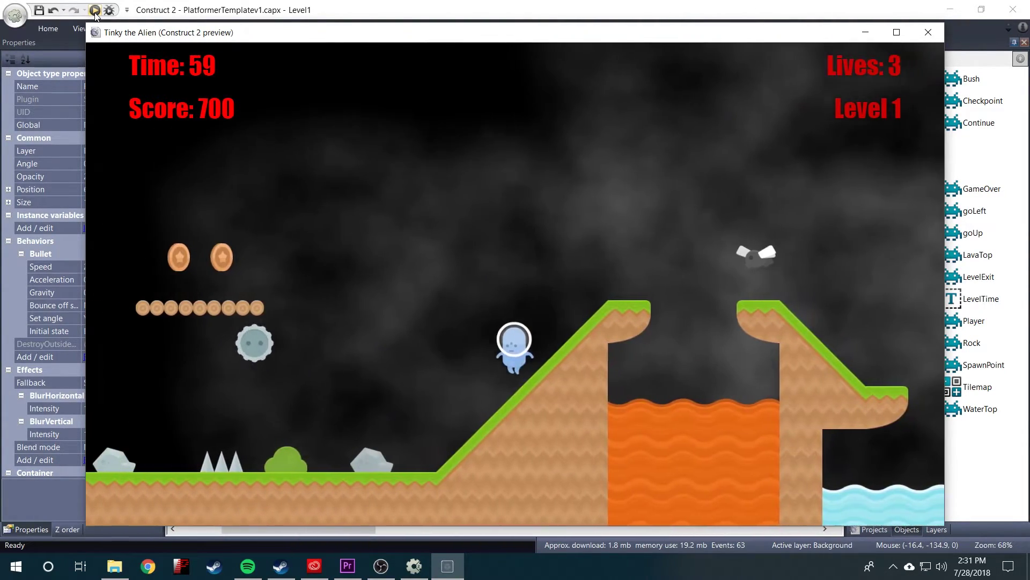
key("Left")
key("Up")
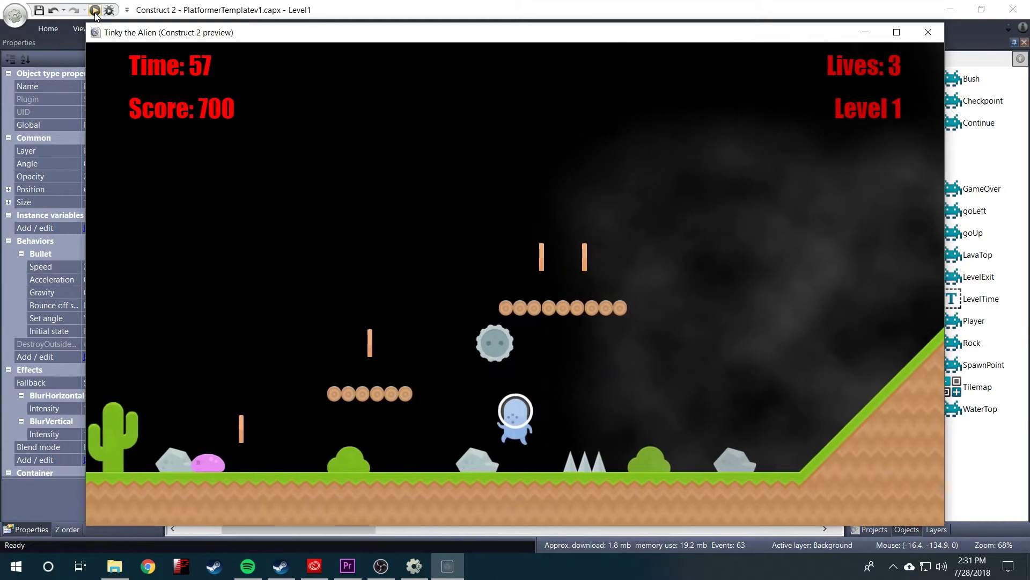
key("Up")
key("Right")
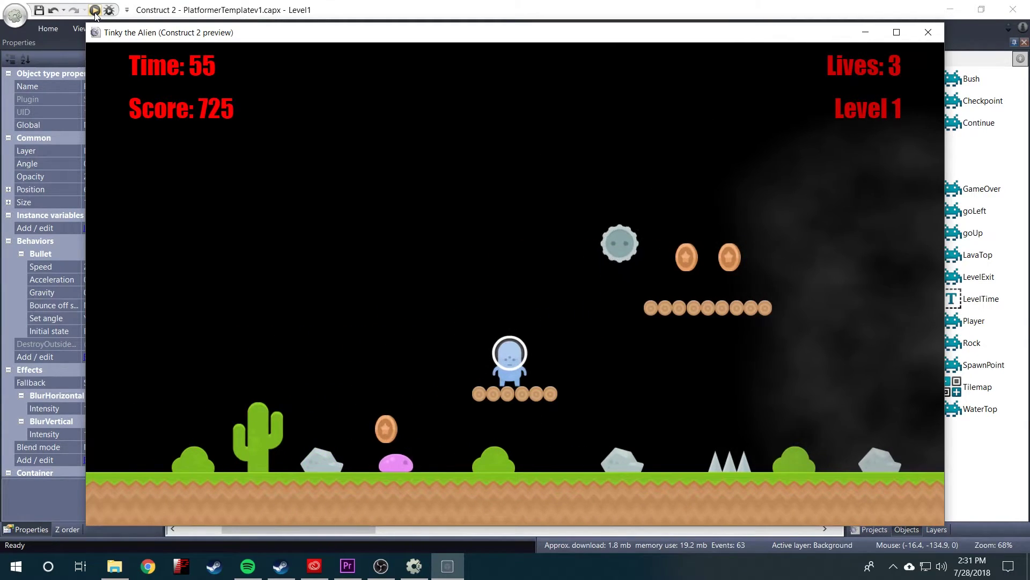
key("Up")
key("Right")
key("Up")
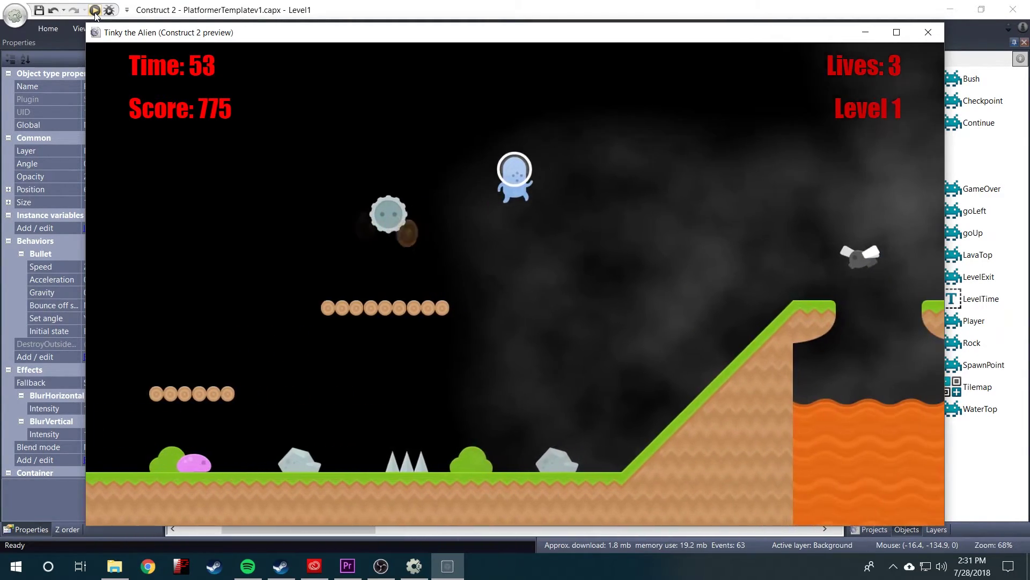
key("Left")
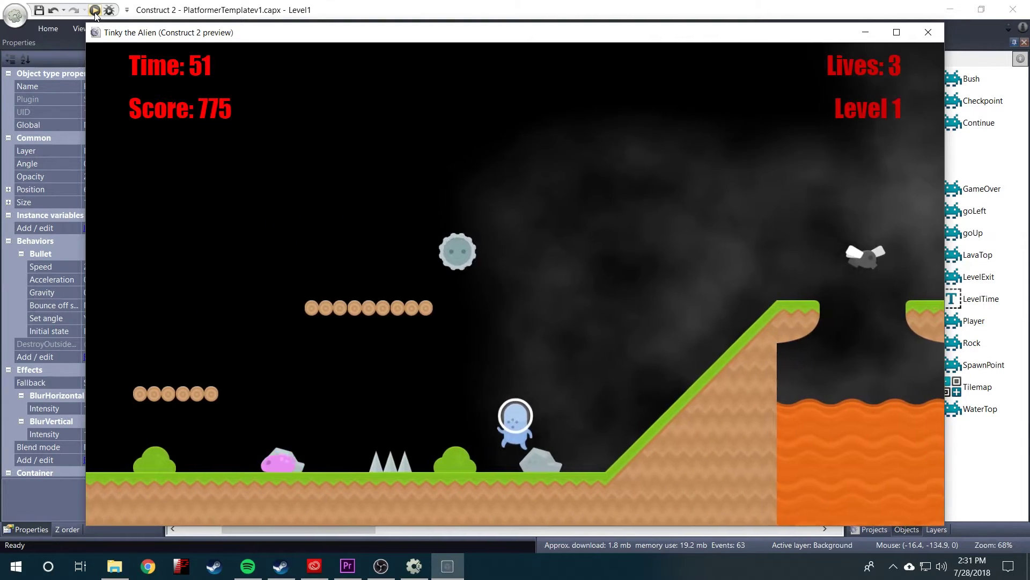
key("Up")
key("Left")
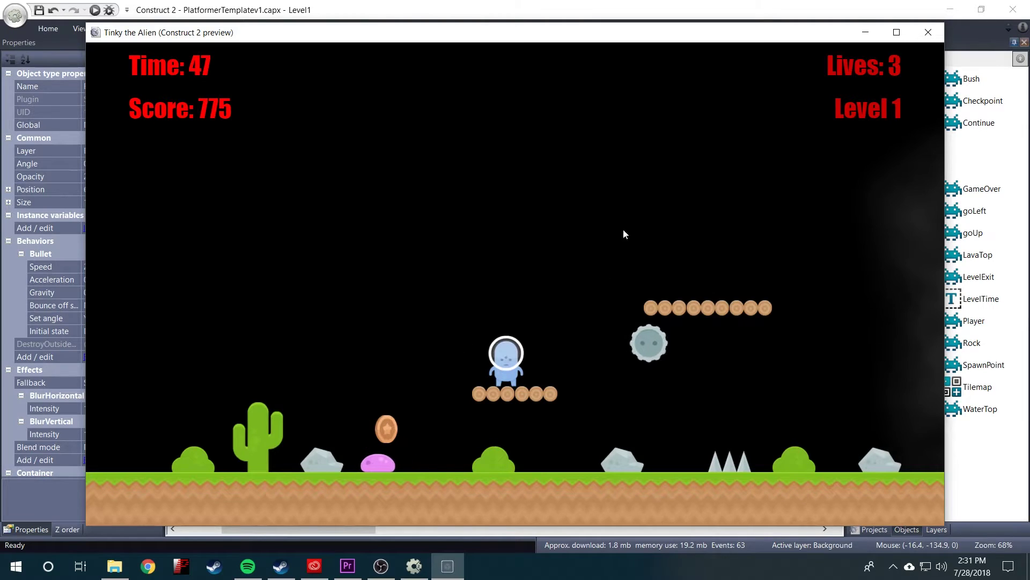
left_click(926, 38)
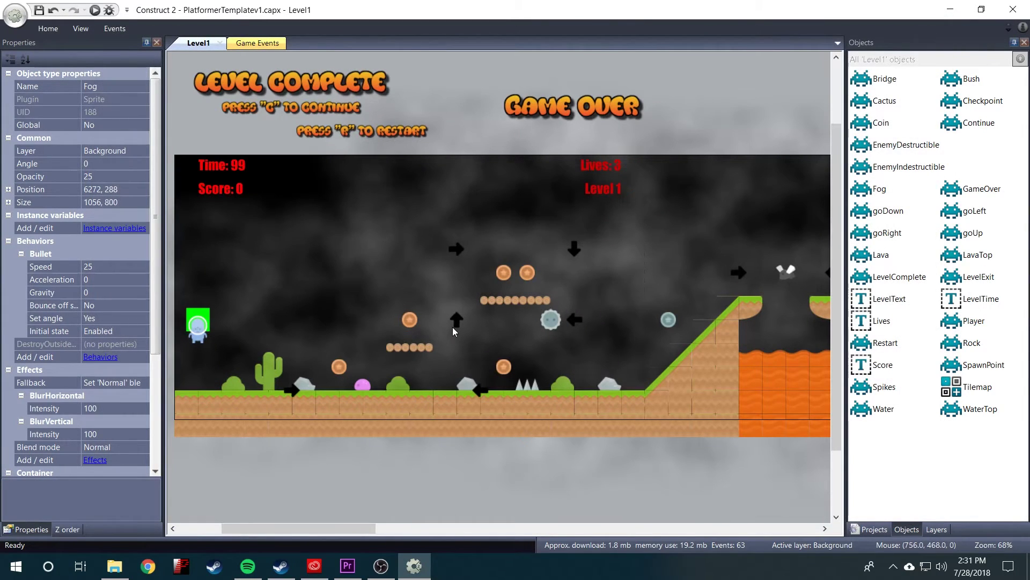
Insert a new Sprite named fogSpawner and place it left of the level.
scroll(445, 337, "down", 2)
key("alt")
scroll(429, 341, "down", 2, "ctrl")
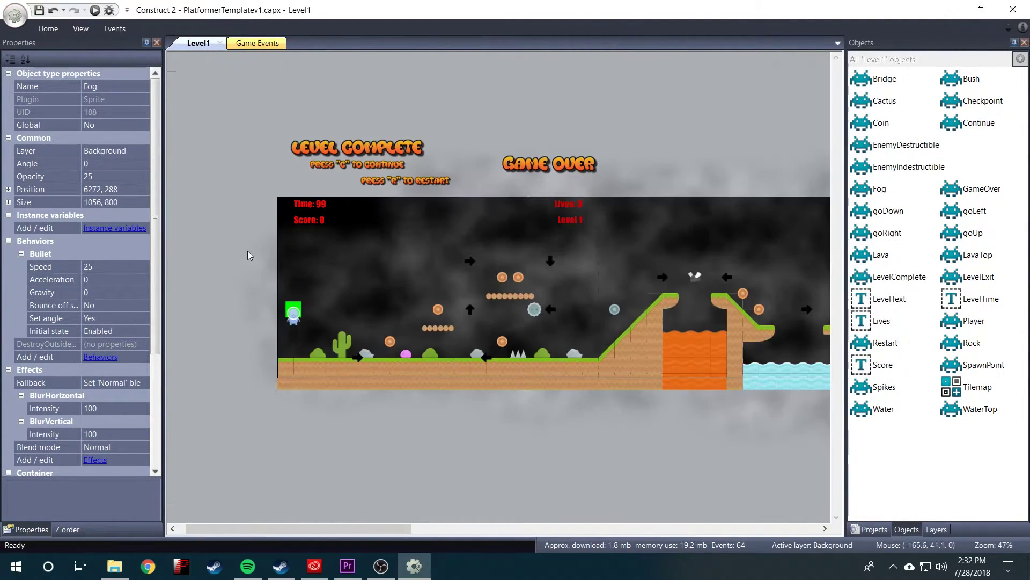
right_click(223, 276)
left_click(232, 281)
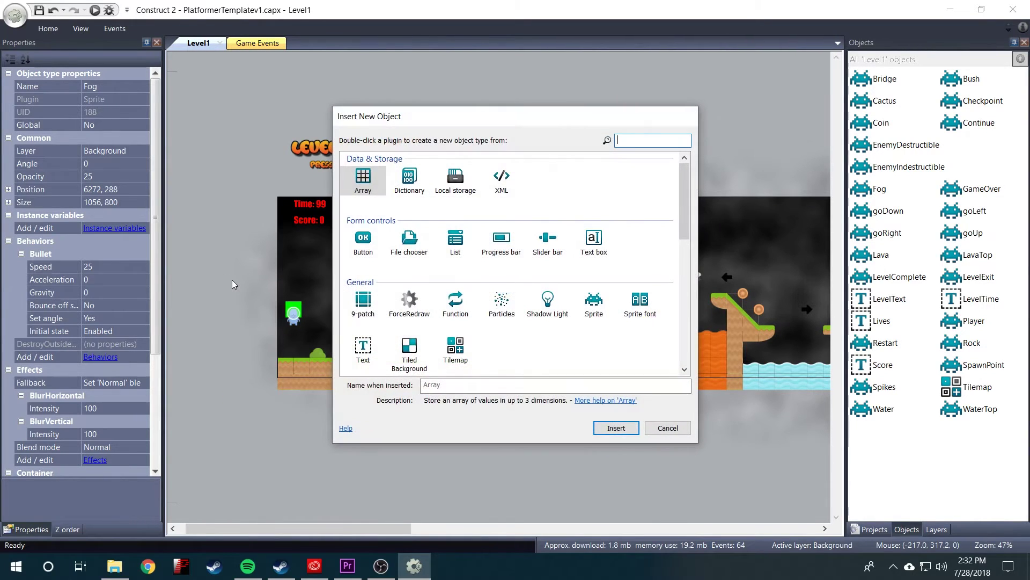
left_click(595, 305)
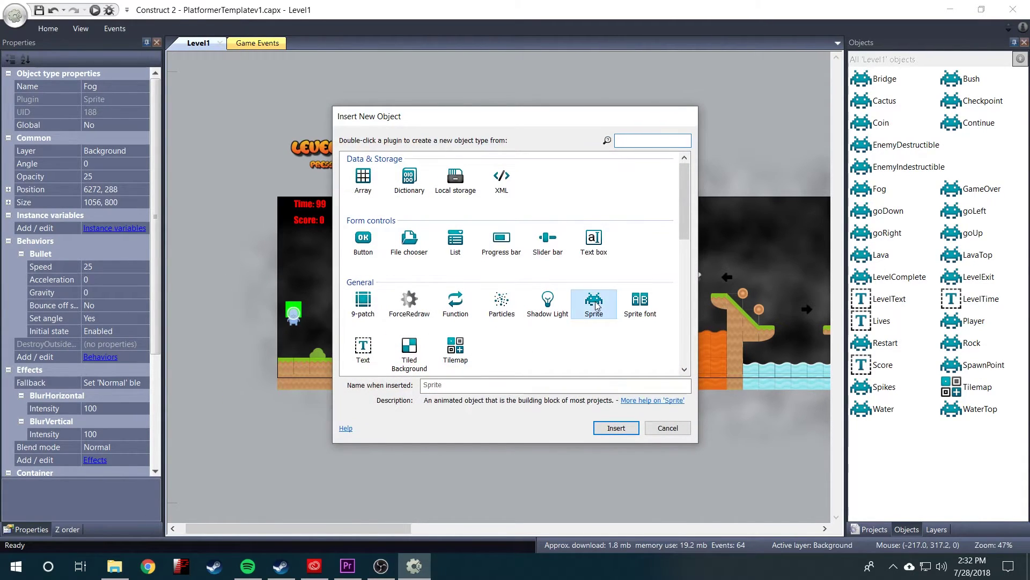
left_click(456, 384)
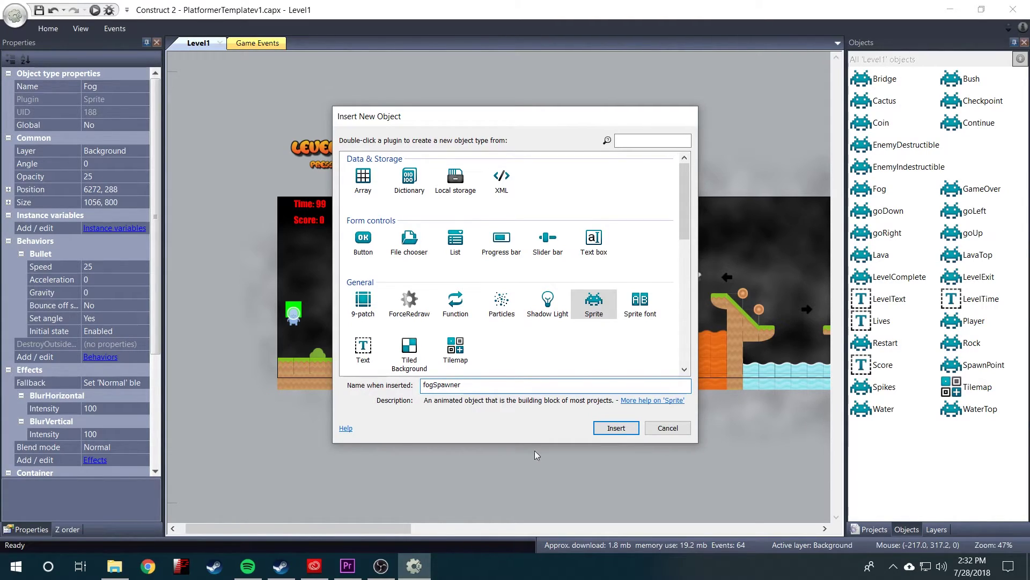
left_click(616, 428)
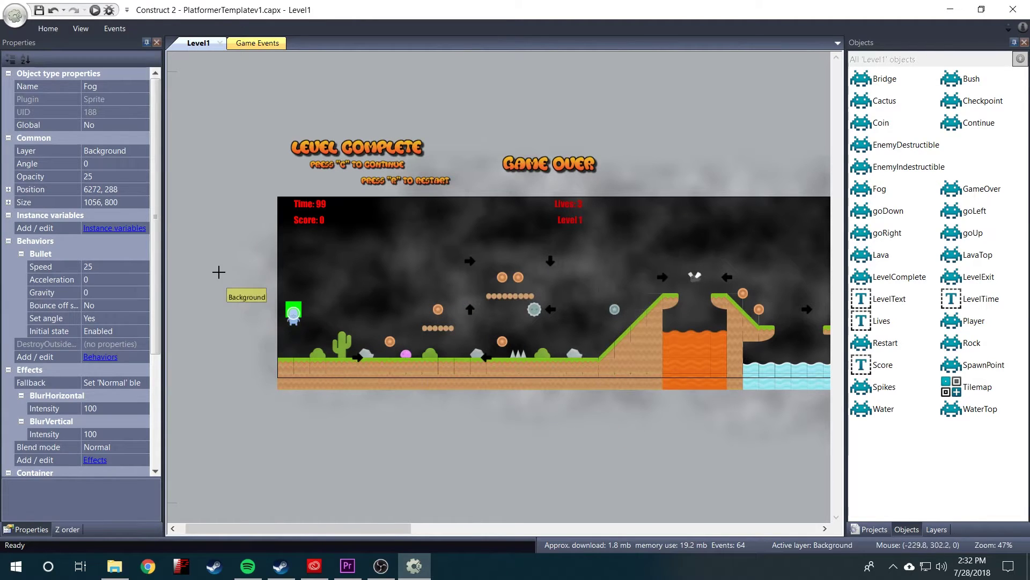
left_click(202, 269)
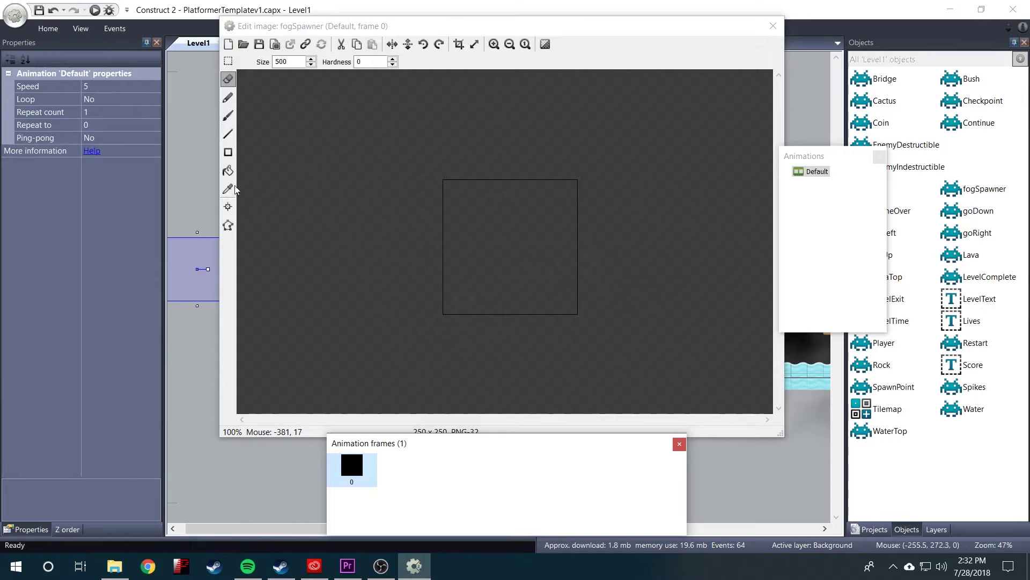
Fill fogSpawner orange-red and resize it to about 96 wide by 768 tall.
left_click(228, 170)
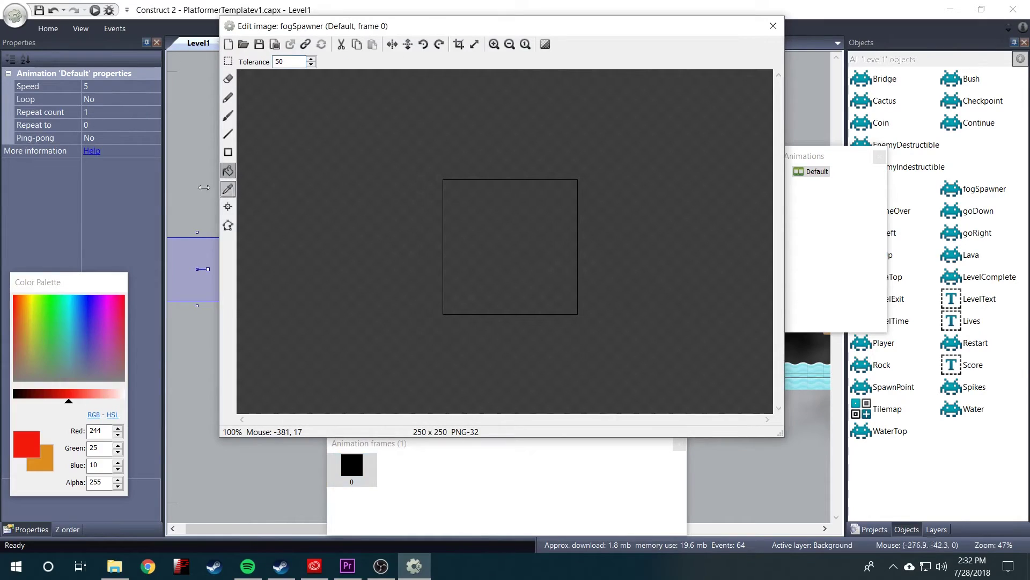
left_click(510, 243)
key("Escape")
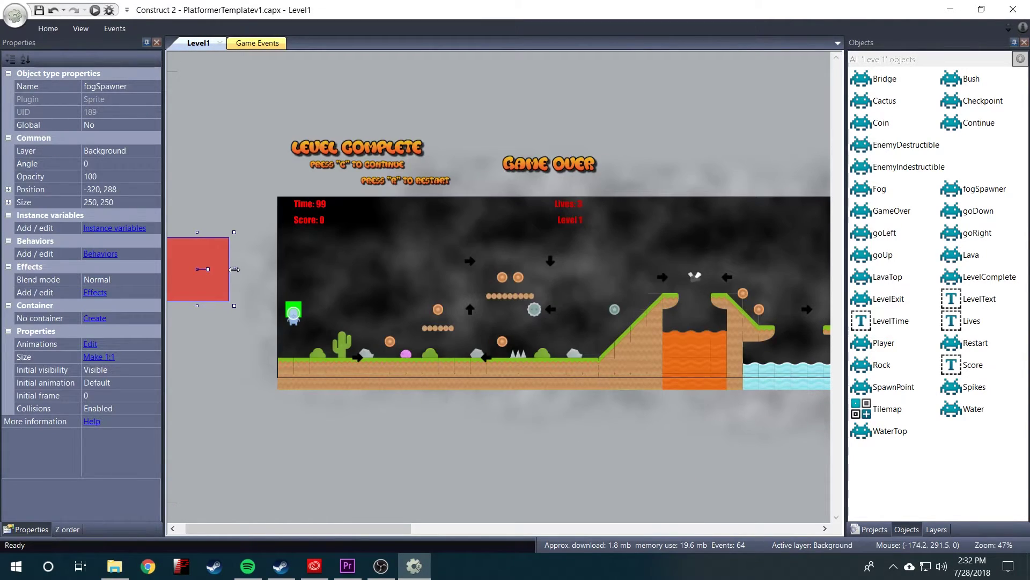
left_click_drag(234, 269, 195, 277)
left_click_drag(179, 232, 179, 191)
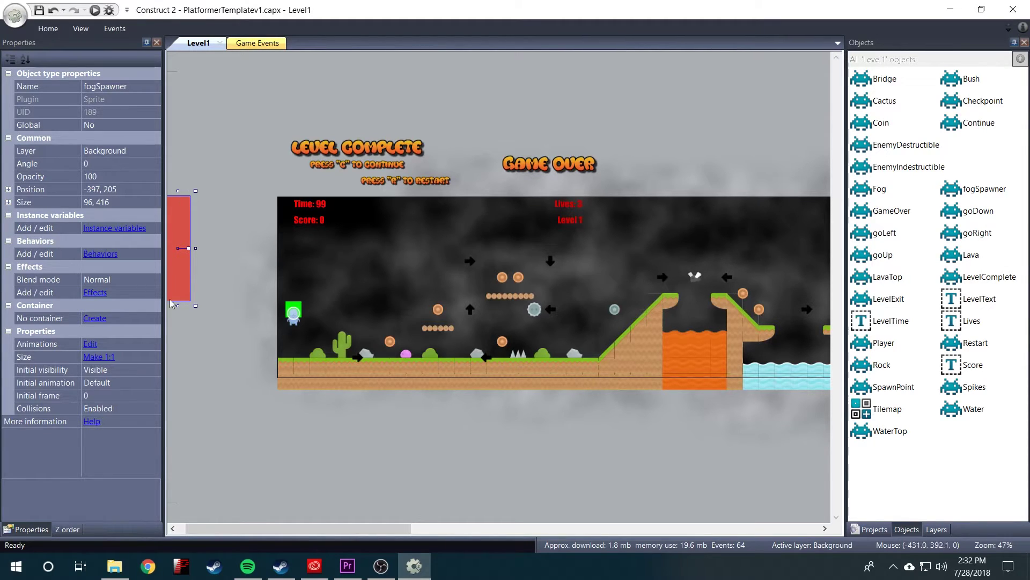
left_click_drag(178, 308, 181, 394)
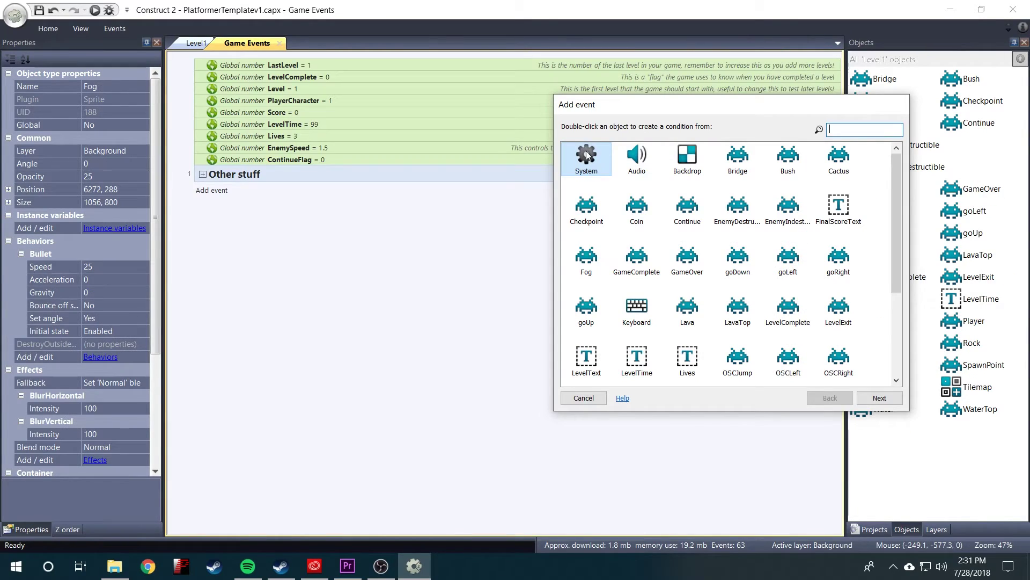
Add a System 'Every 15 seconds' event to the Game Events sheet.
double_click(587, 156)
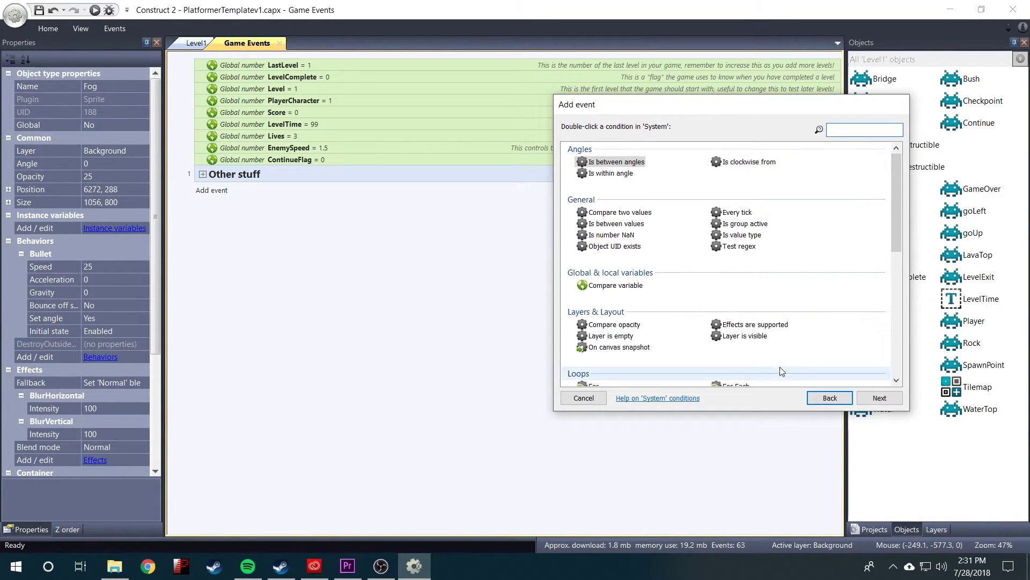
scroll(751, 370, "down", 10)
double_click(737, 369)
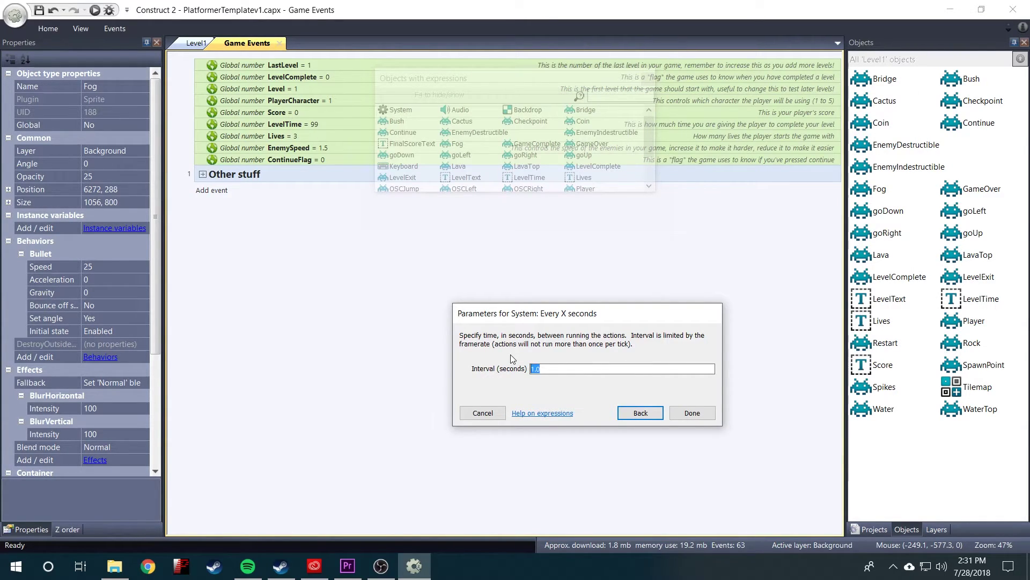
key("Return")
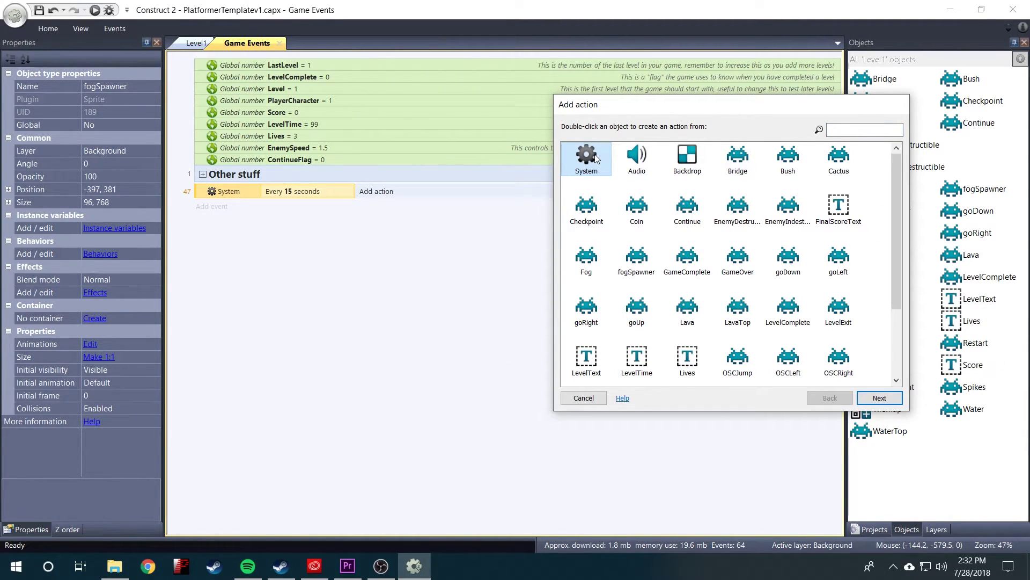
Add a System Create object action for Fog on layer 0 at X fogSpawner.X.
double_click(591, 156)
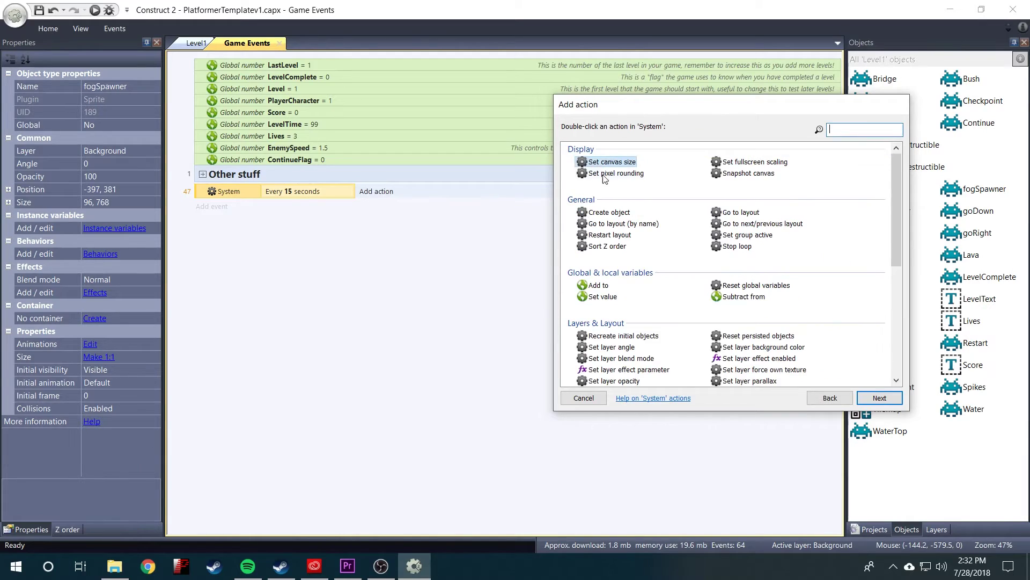
double_click(627, 212)
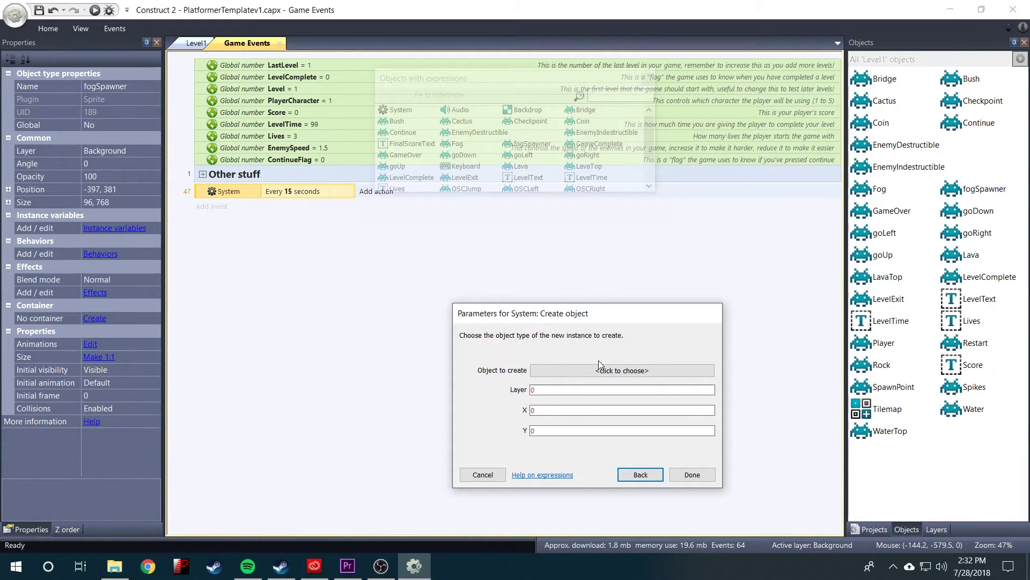
left_click(569, 370)
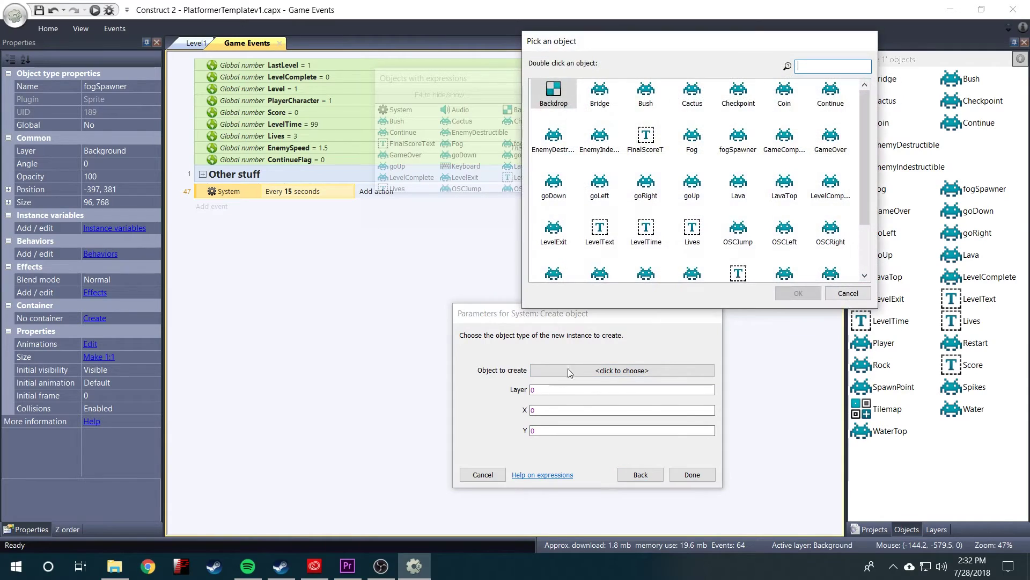
type("fog")
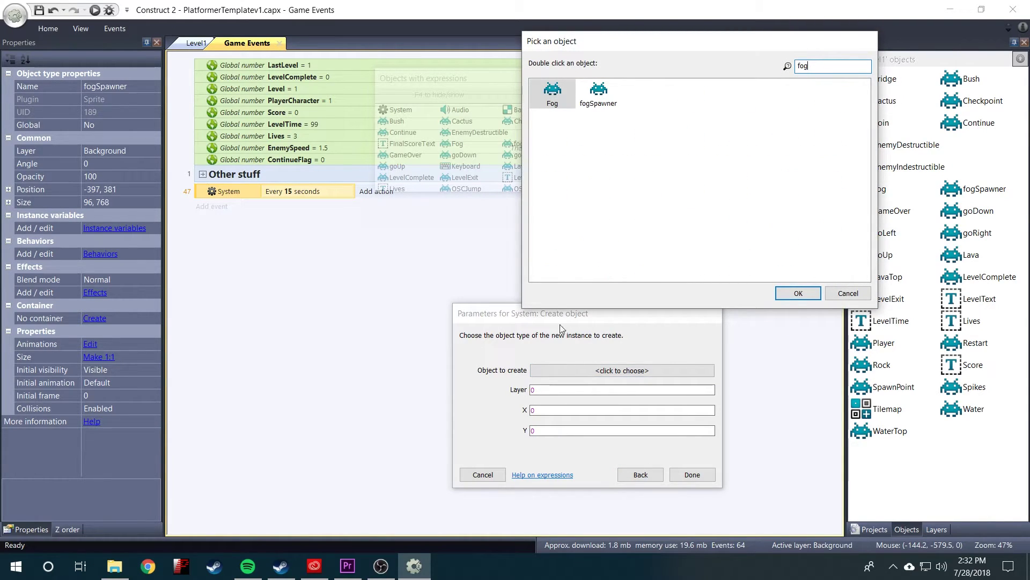
double_click(553, 95)
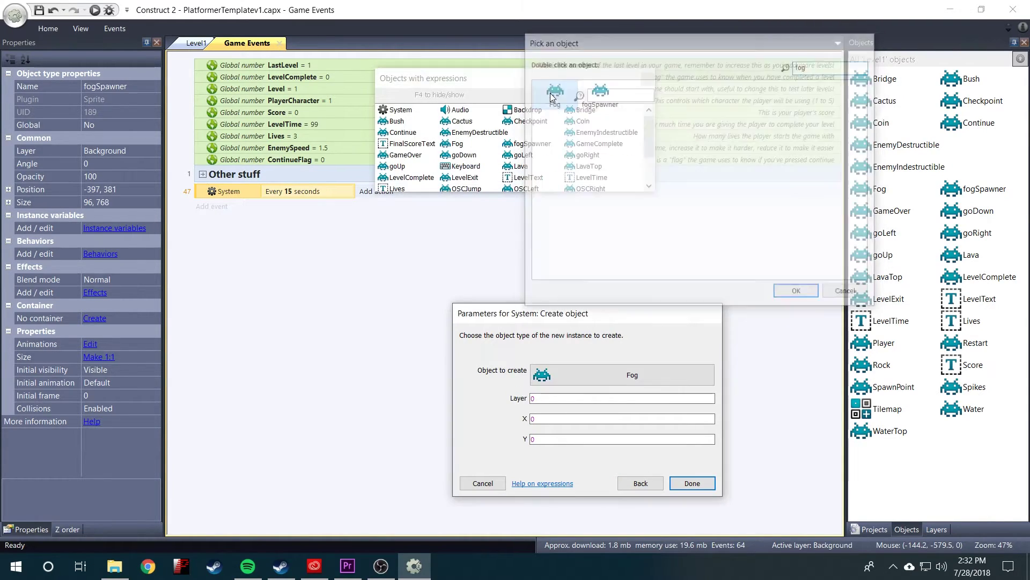
left_click(564, 395)
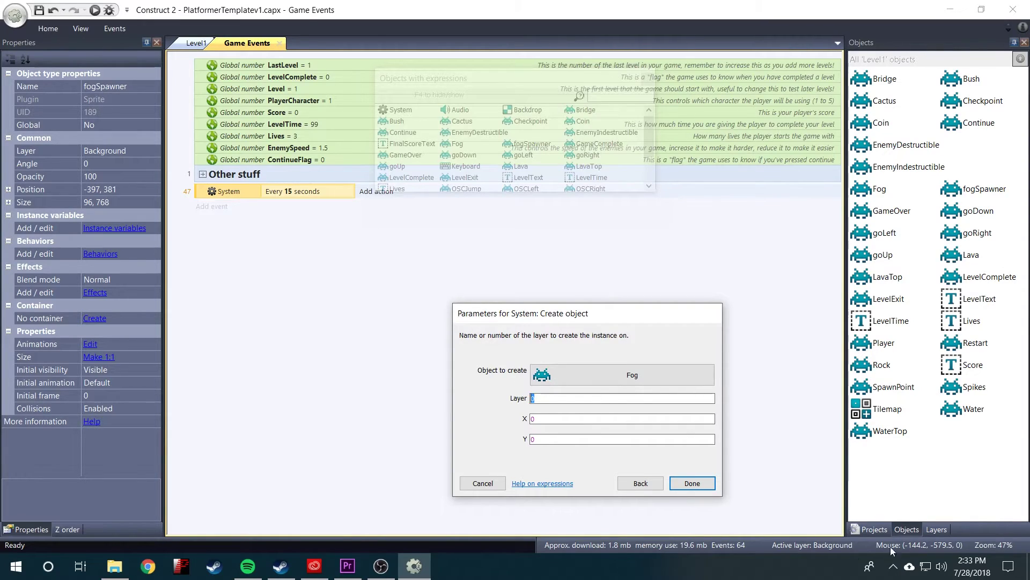
left_click(534, 397)
left_click(531, 419)
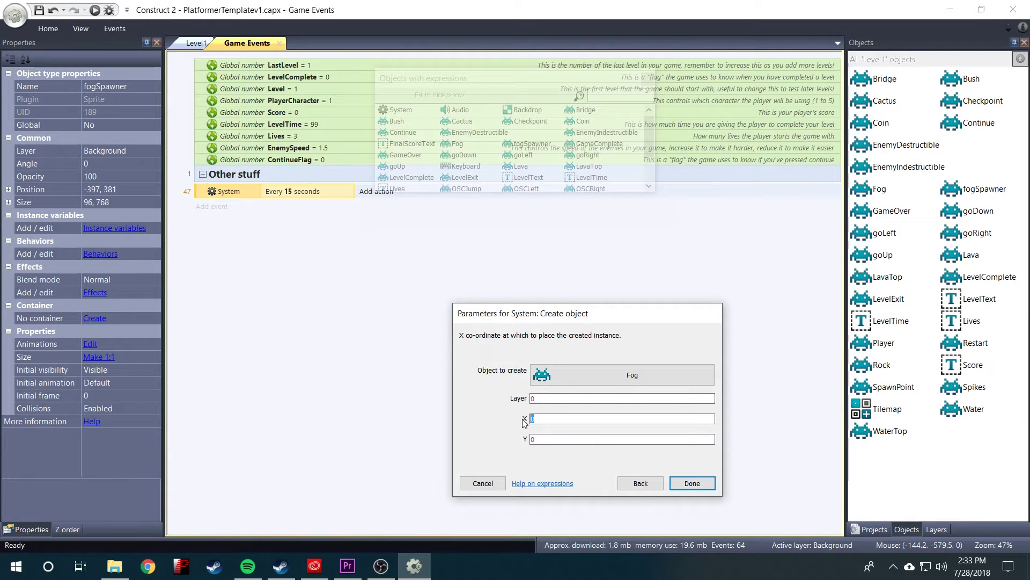
type("fogs")
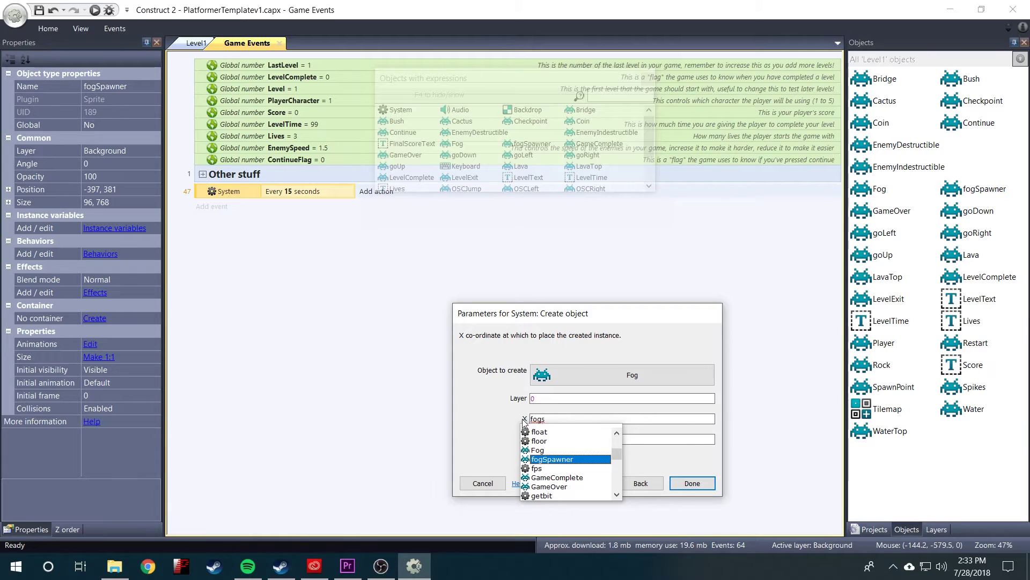
key("Tab")
type(".x")
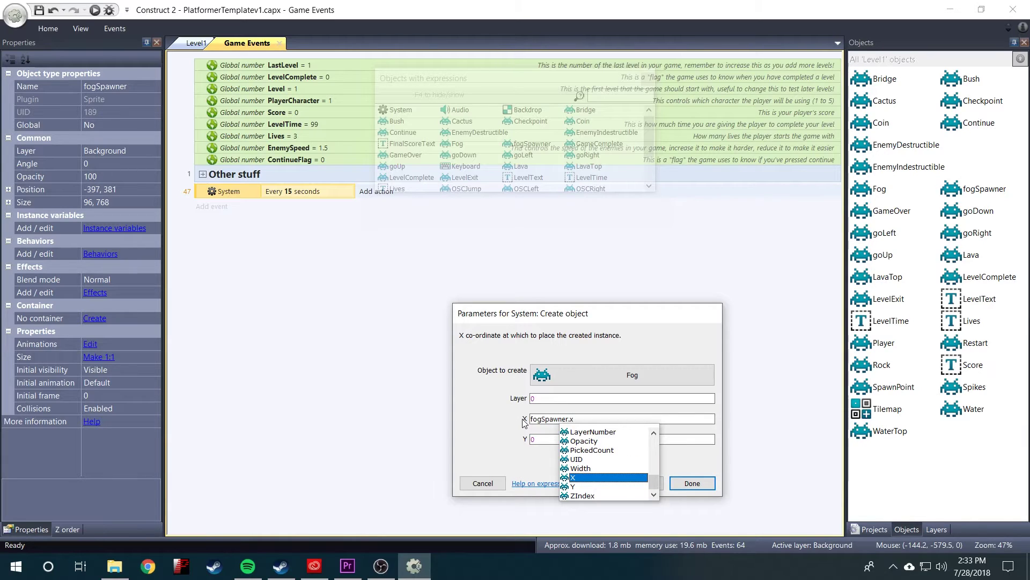
left_click(543, 439)
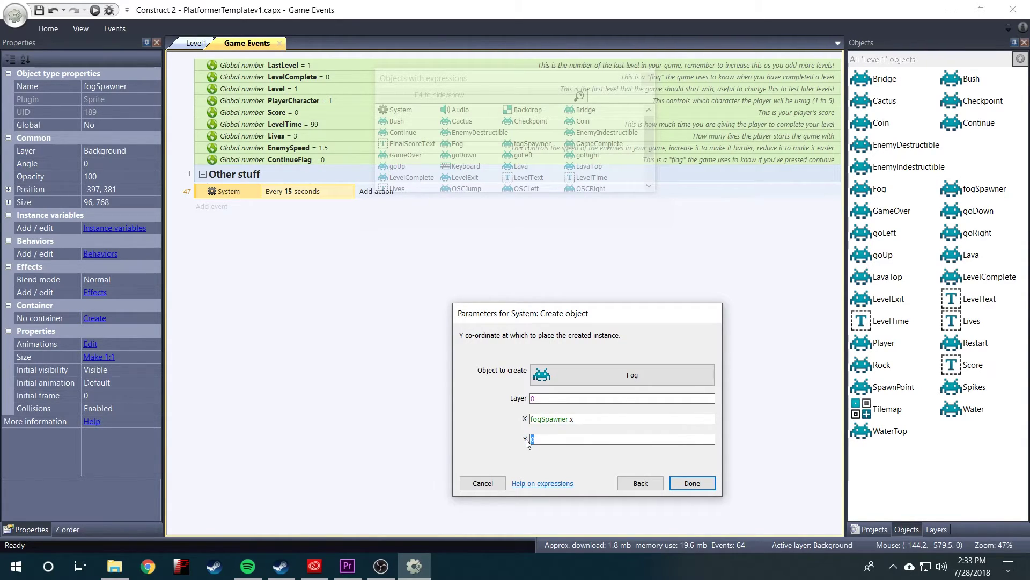
Set the fog's Y to choose(fogSpawner.Y, fogSpawner.Y-75, fogSpawner.Y+75) and confirm the action.
type("choose")
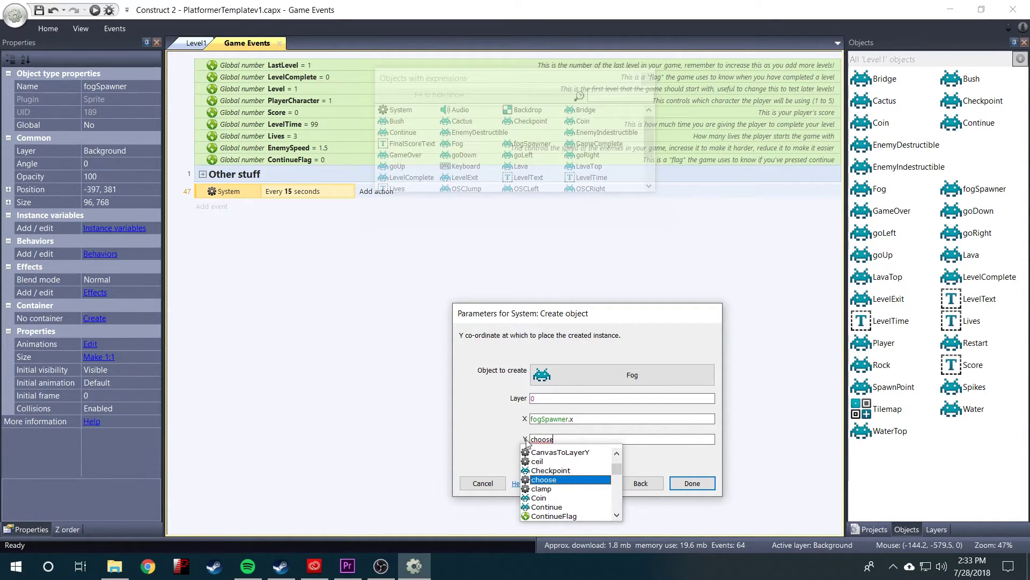
type("(")
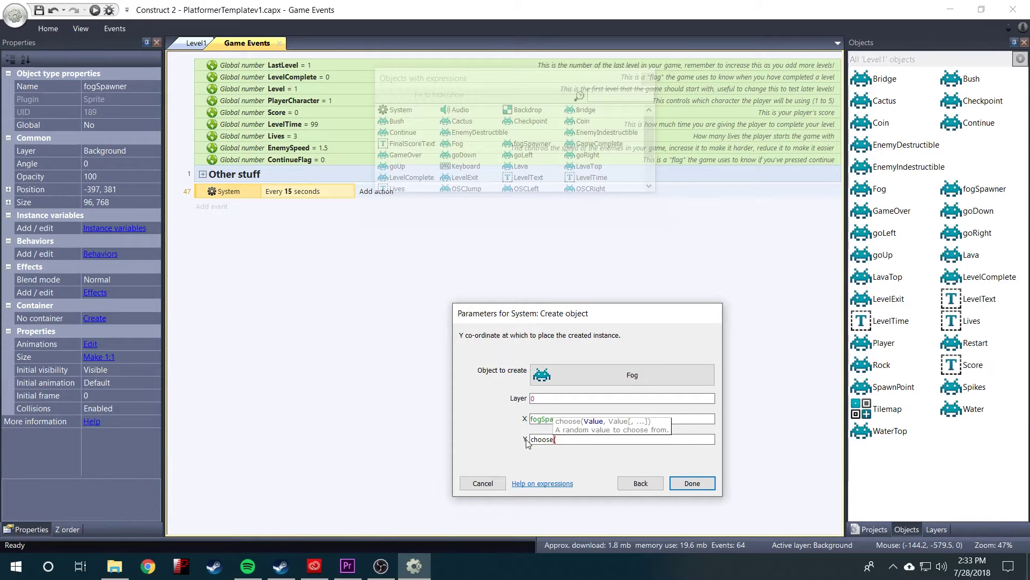
type("f")
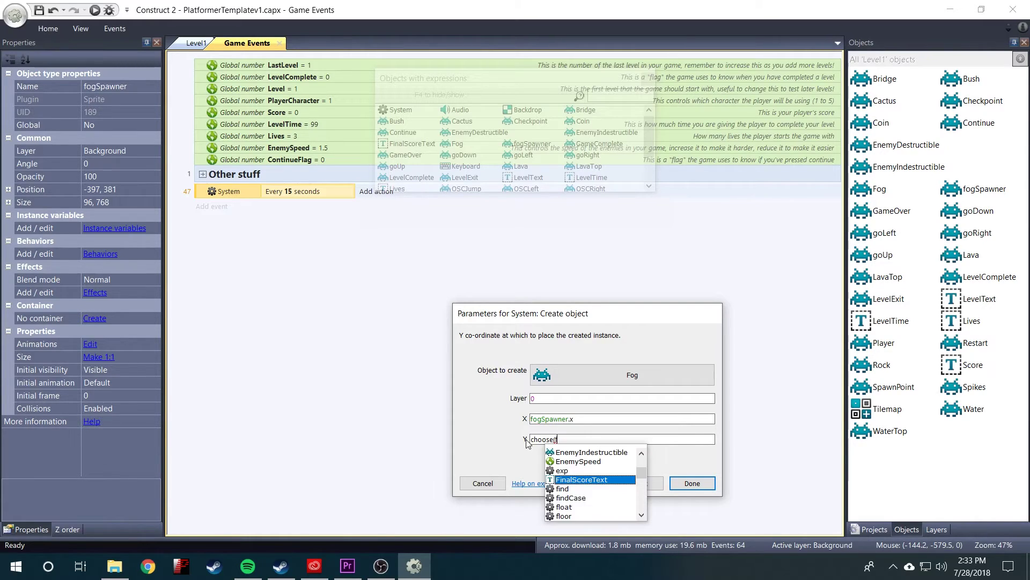
type("ogspawne")
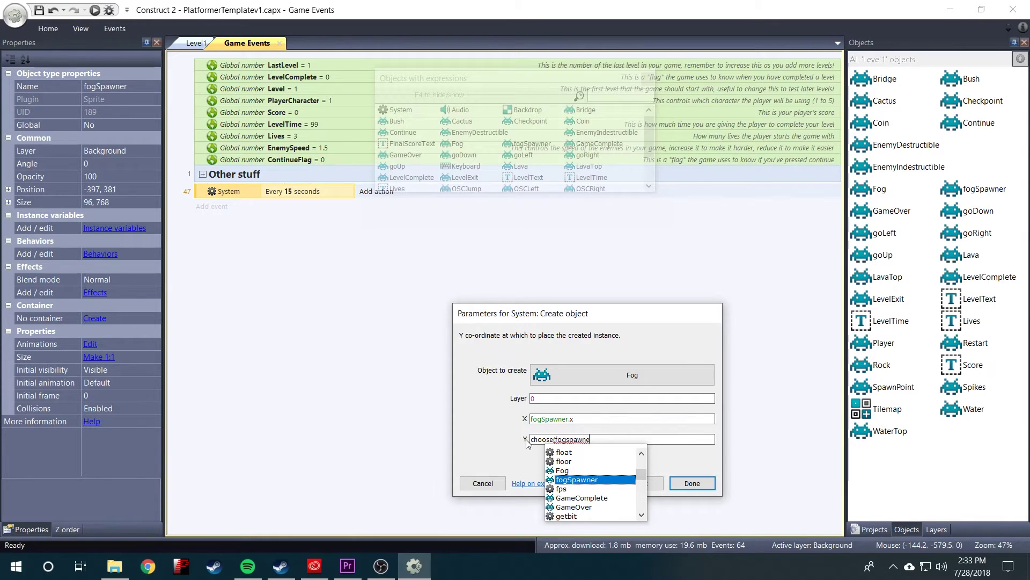
type("r.y")
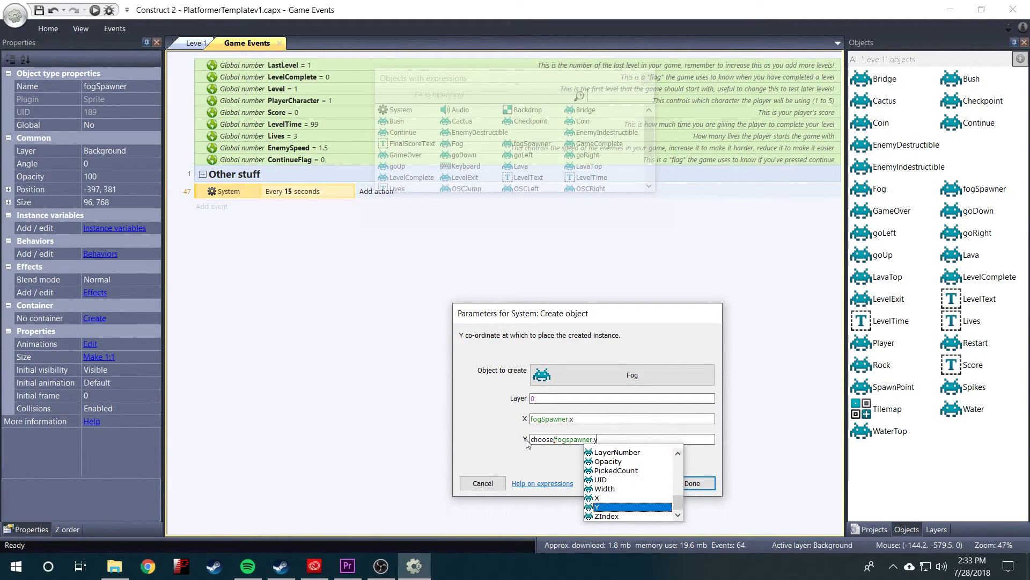
type(",")
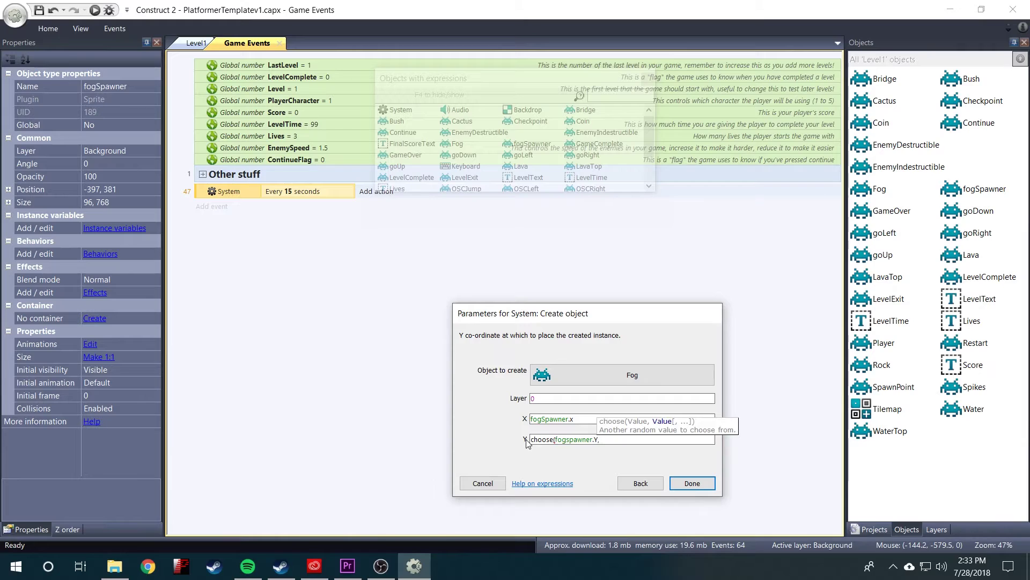
type("fo")
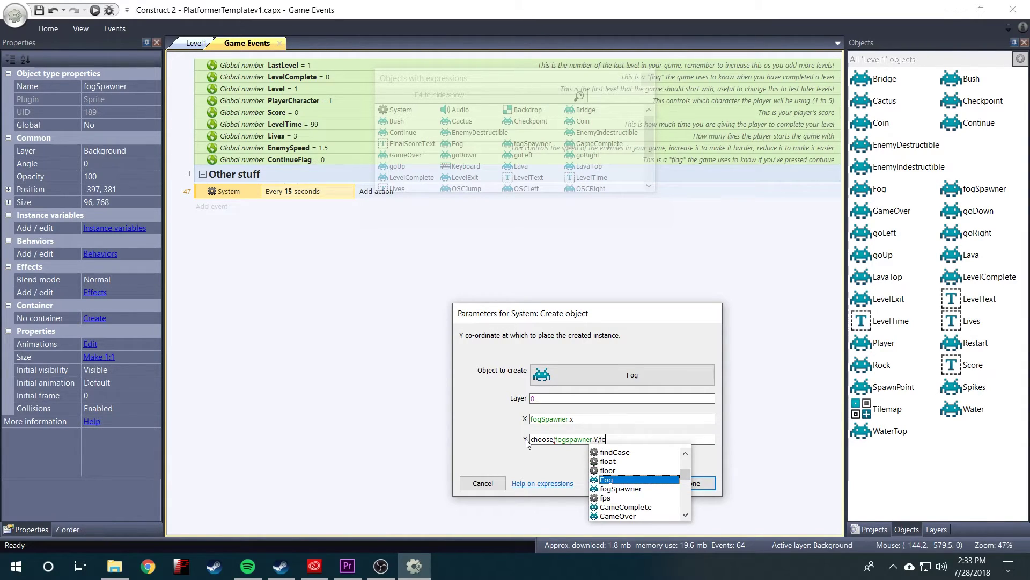
type("gspa")
key("Return")
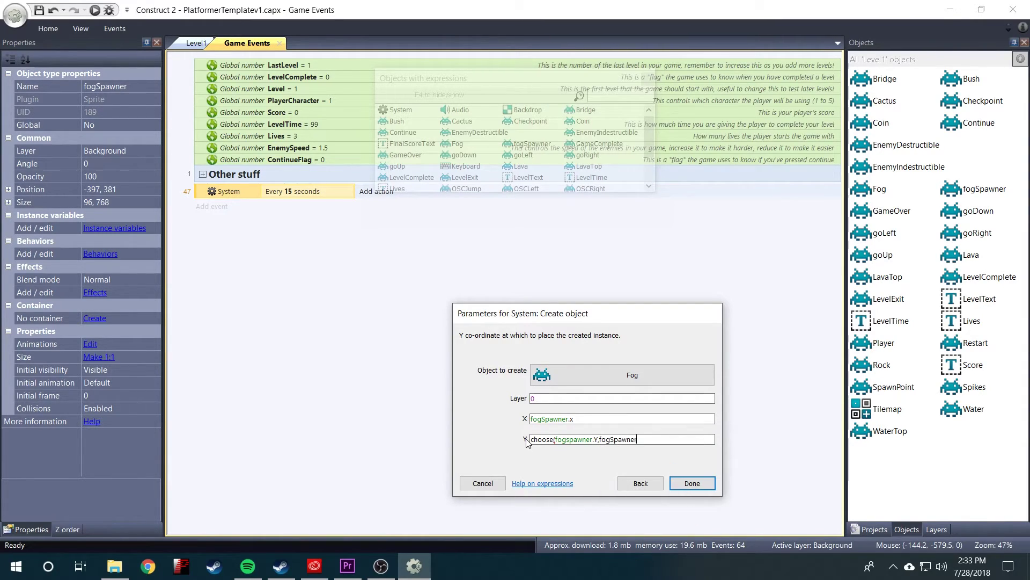
type(".y")
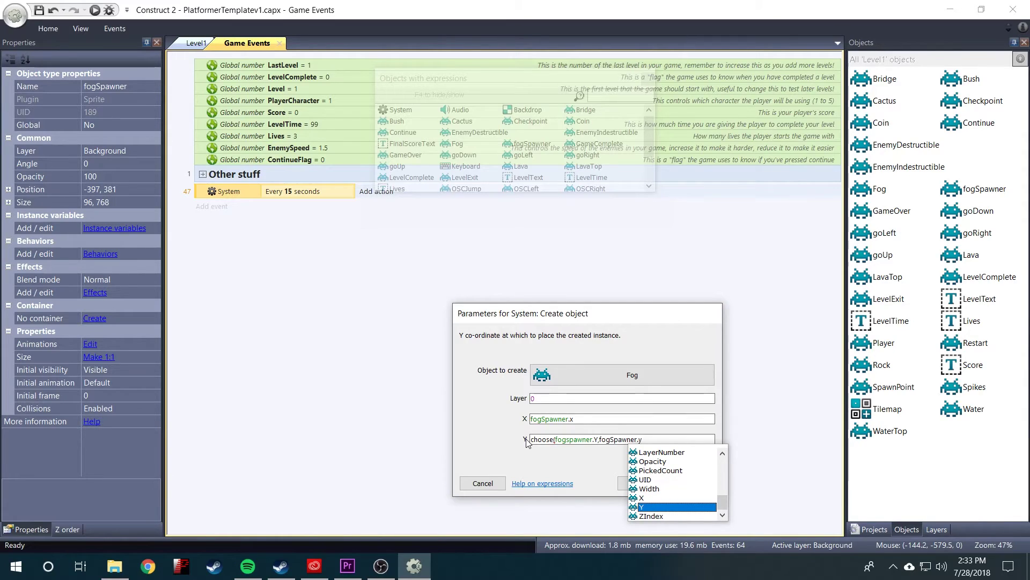
key("Return")
type("-75,")
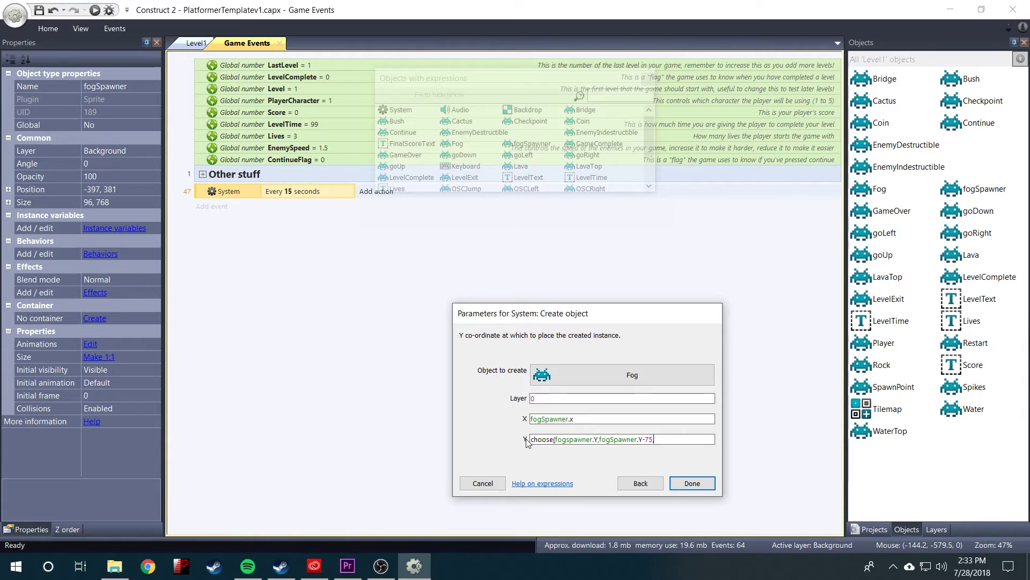
type("fog")
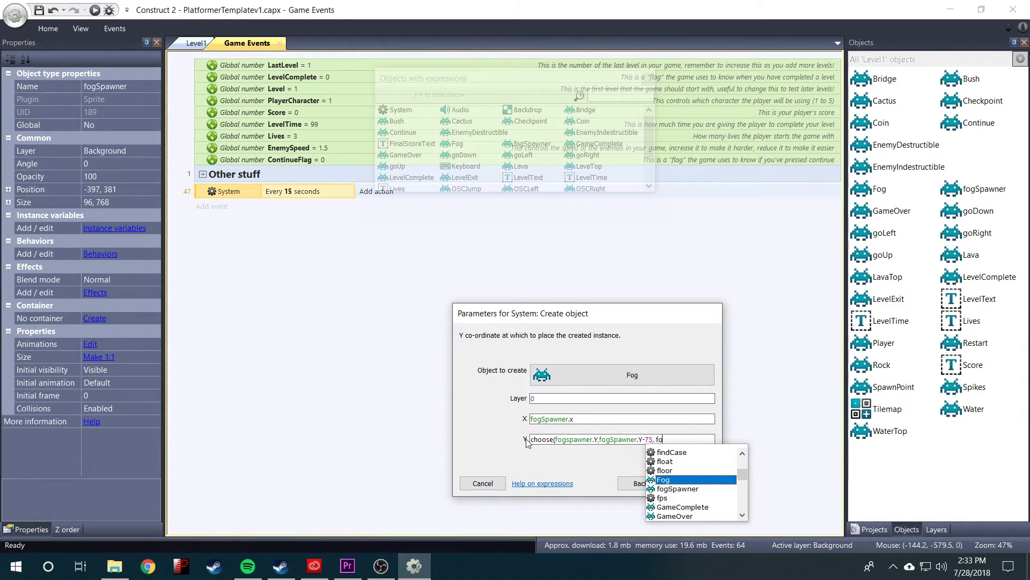
key("Down")
key("Return")
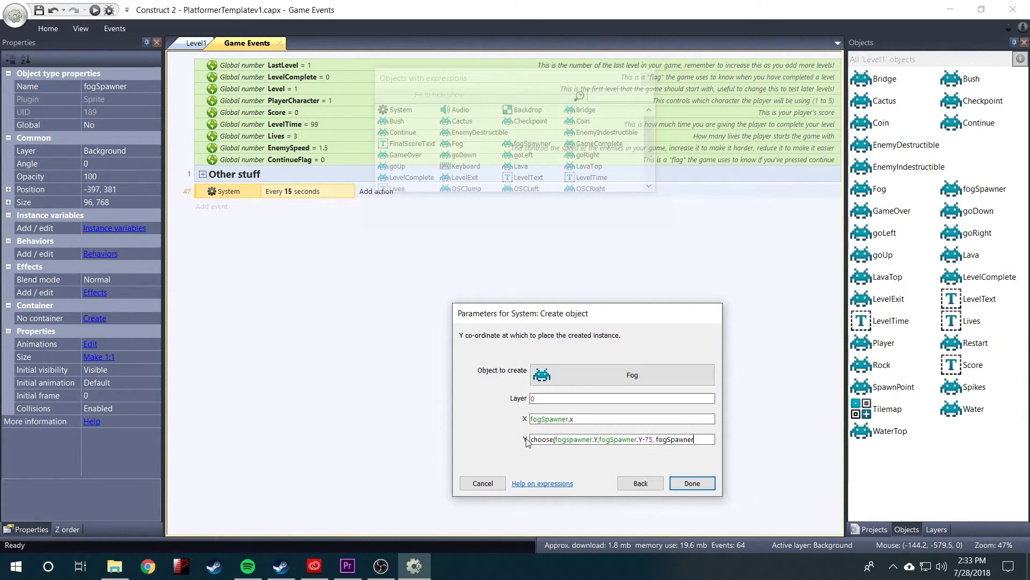
type(".Y +")
type("75)")
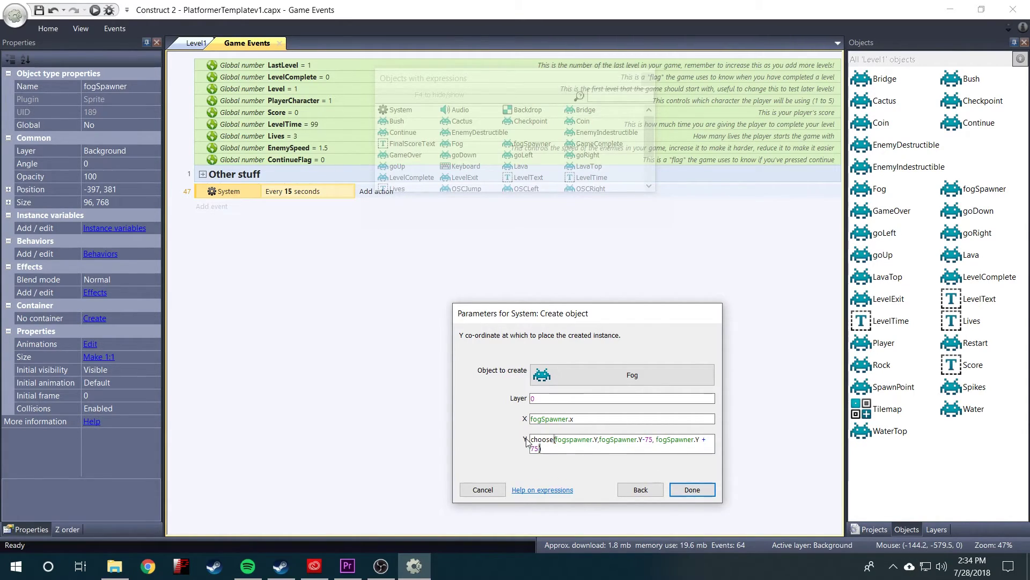
key("Return")
key("ctrl+Tab")
Run the Level1 layout preview to watch the fog drift across.
scroll(442, 330, "up", 5, "ctrl")
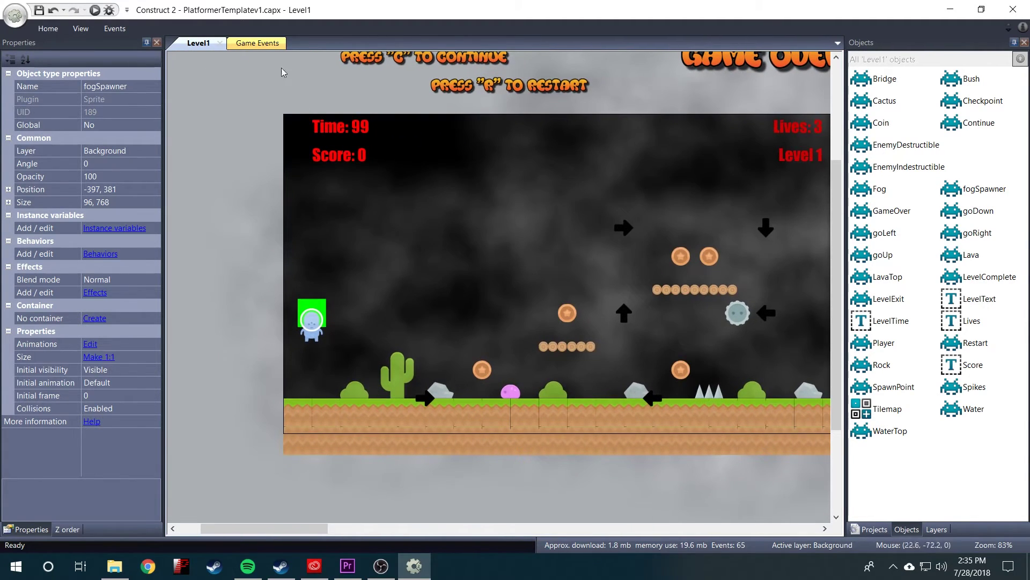
left_click(95, 10)
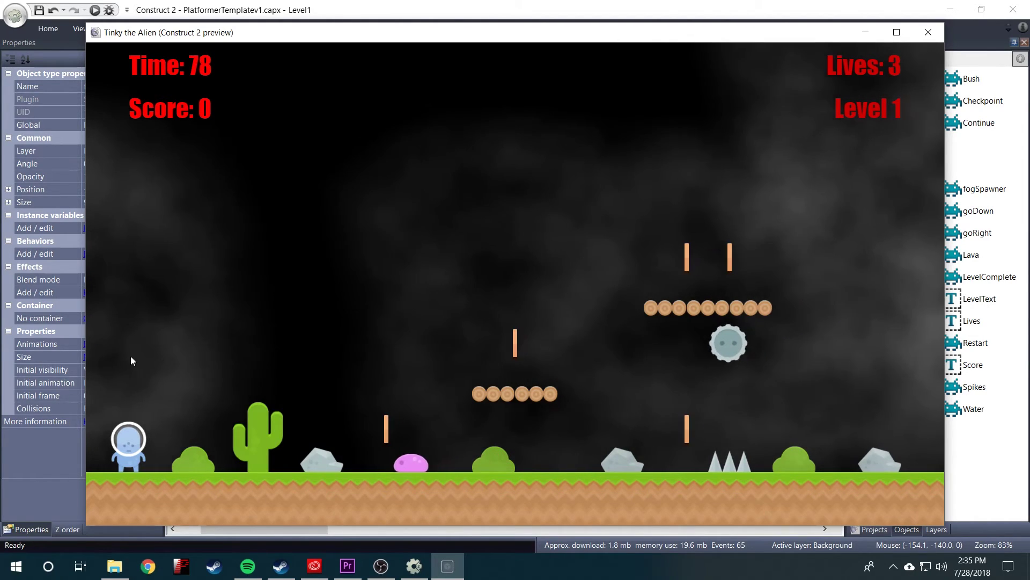
Close the preview, move fogSpawner left to about -480, 384, and rerun the preview.
left_click(927, 33)
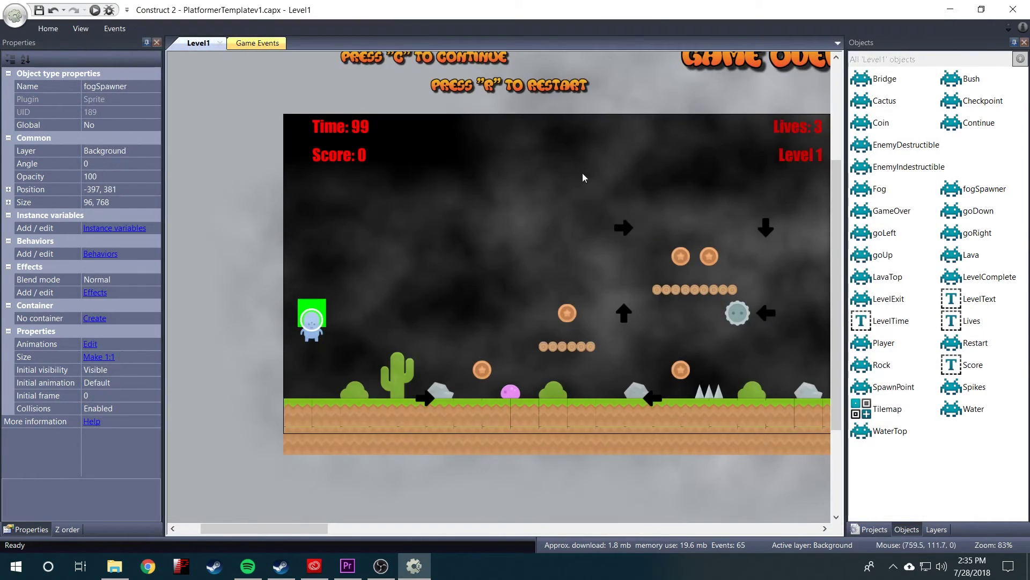
scroll(245, 314, "down", 3, "ctrl")
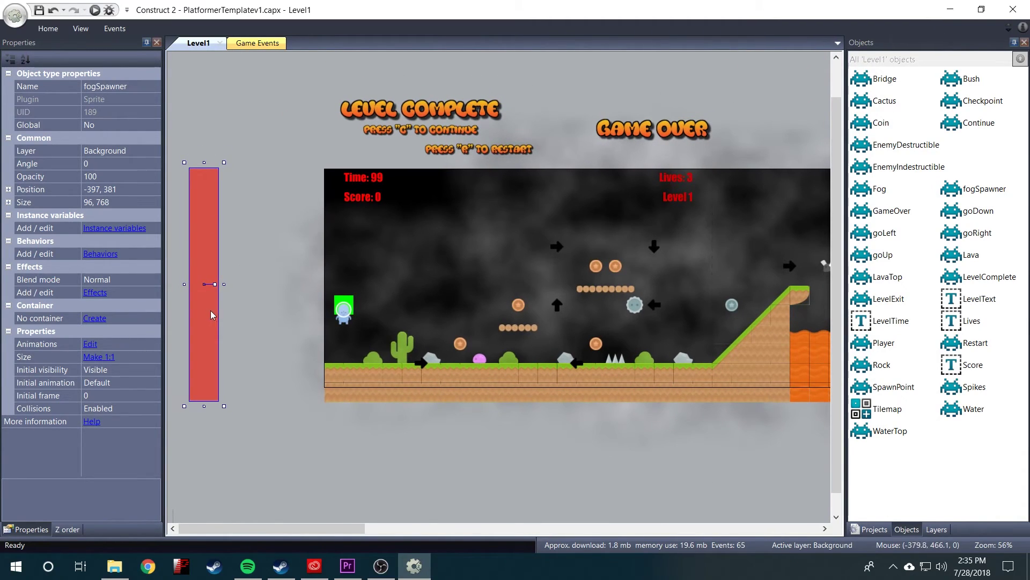
left_click_drag(211, 311, 188, 309)
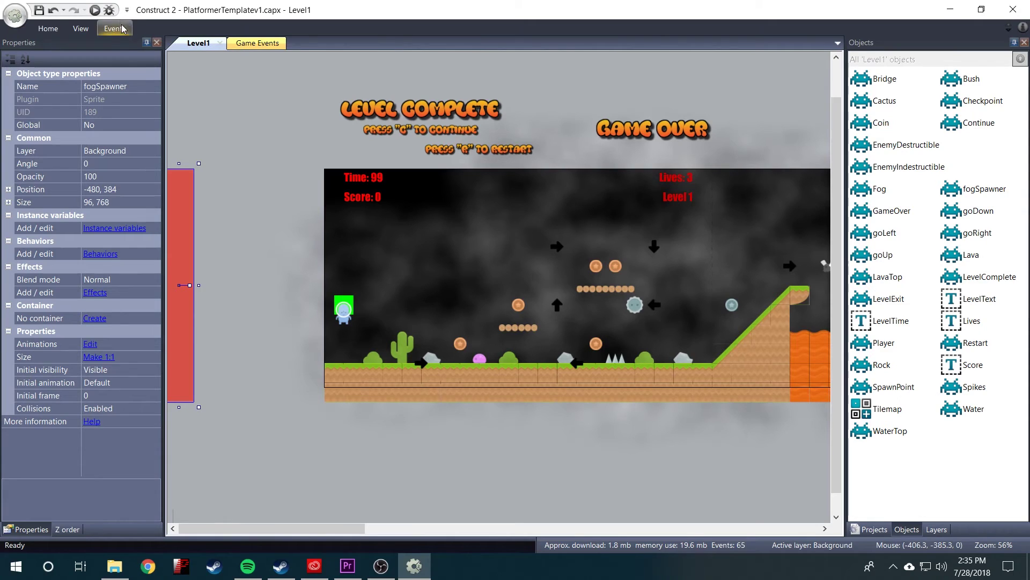
left_click(95, 10)
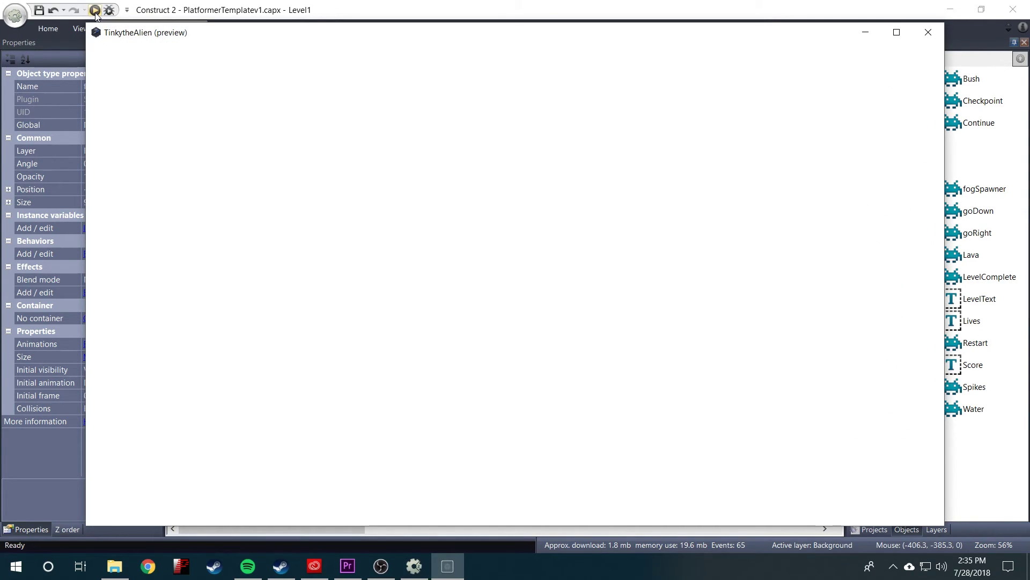
Jump and steer the alien back and forth on the far-left starting ground under the fog.
key("Right")
key("Up")
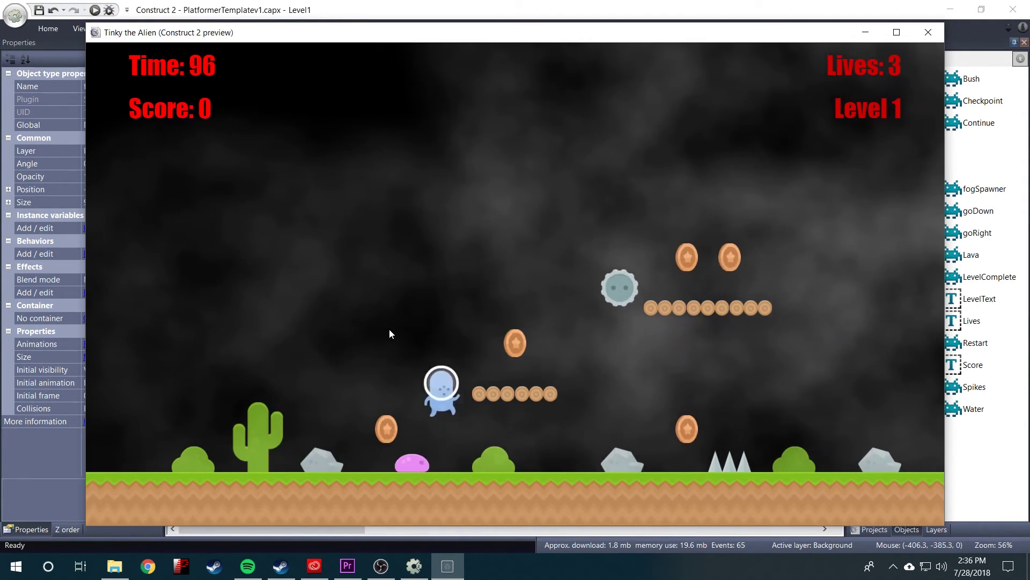
key("Left")
key("Up")
key("Right")
key("Left")
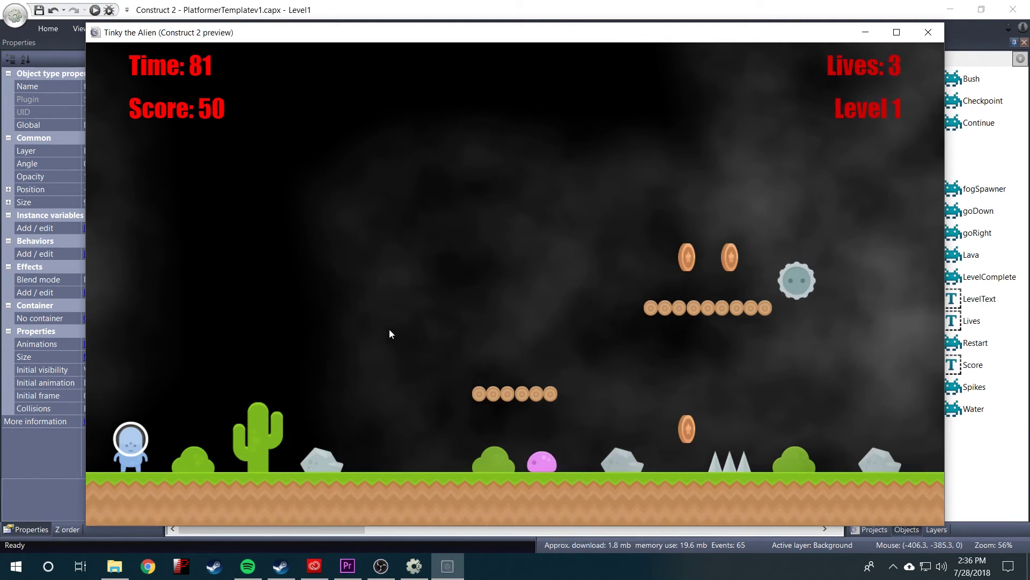
key("Up")
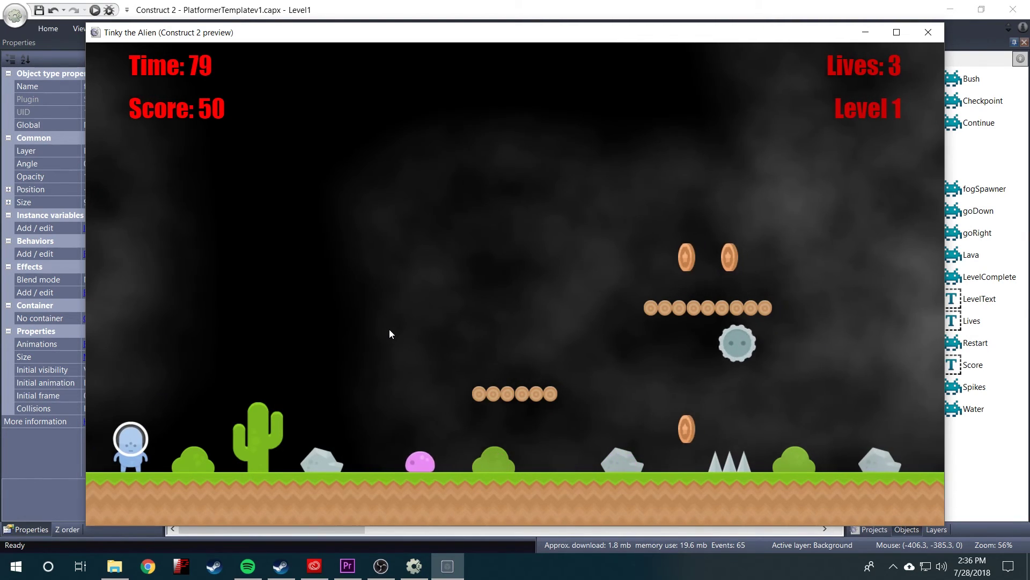
Run right past the bush, jump onto the low log platform, then drift left toward the cactus.
key("Right")
key("Left")
key("Up")
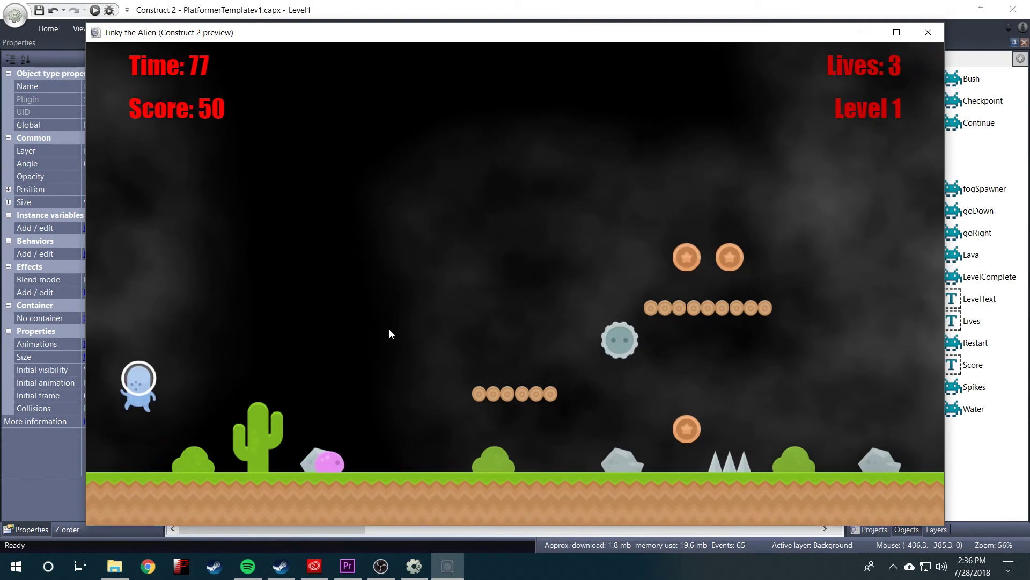
key("Right")
key("Up")
key("Right")
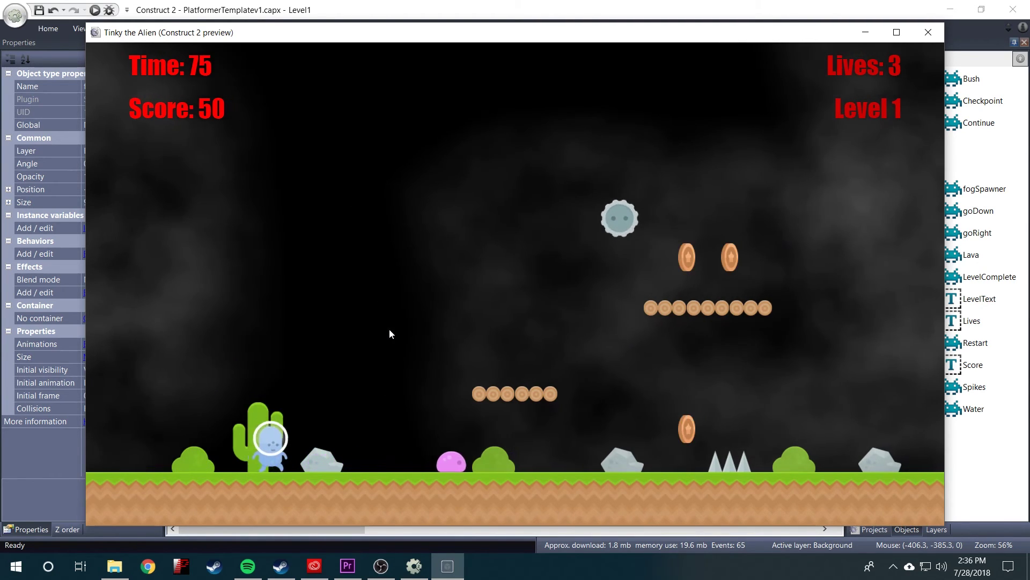
key("Up")
key("Left")
key("Up")
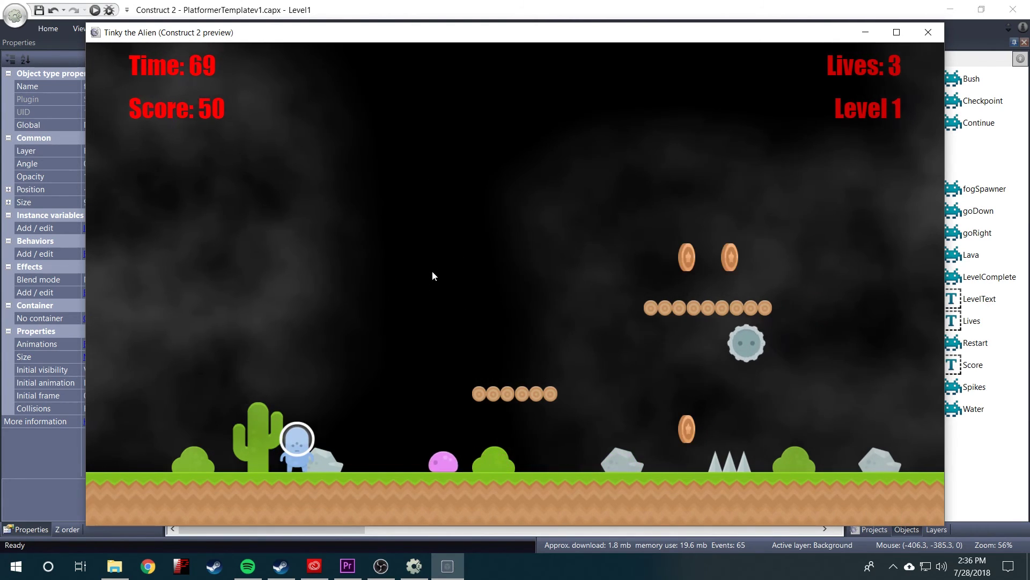
Stomp the slime, hop between the floating and low platforms, and collect the upper coins.
key("Right")
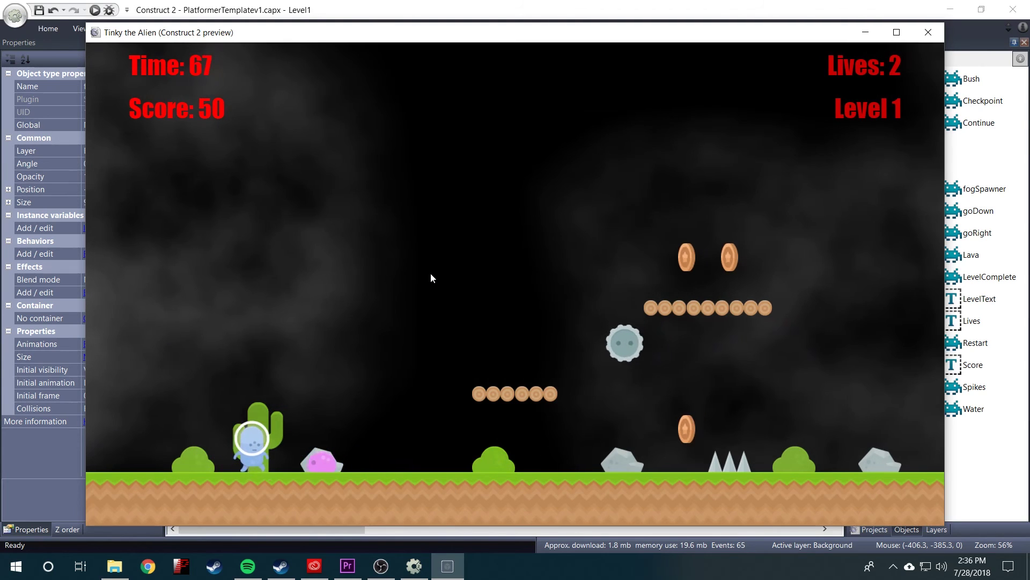
key("Up")
key("Right")
key("Up")
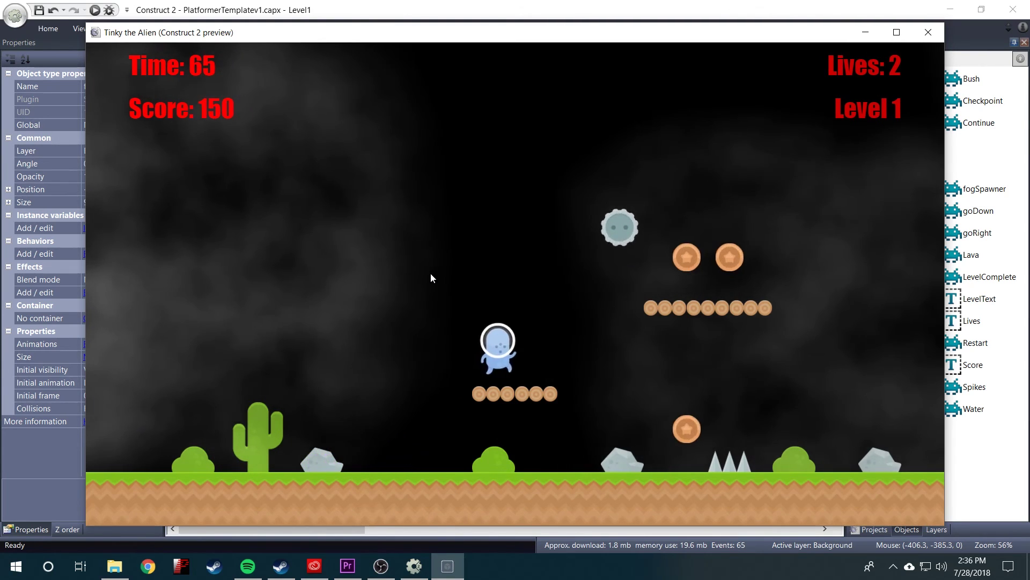
key("Left")
key("Right")
key("Up")
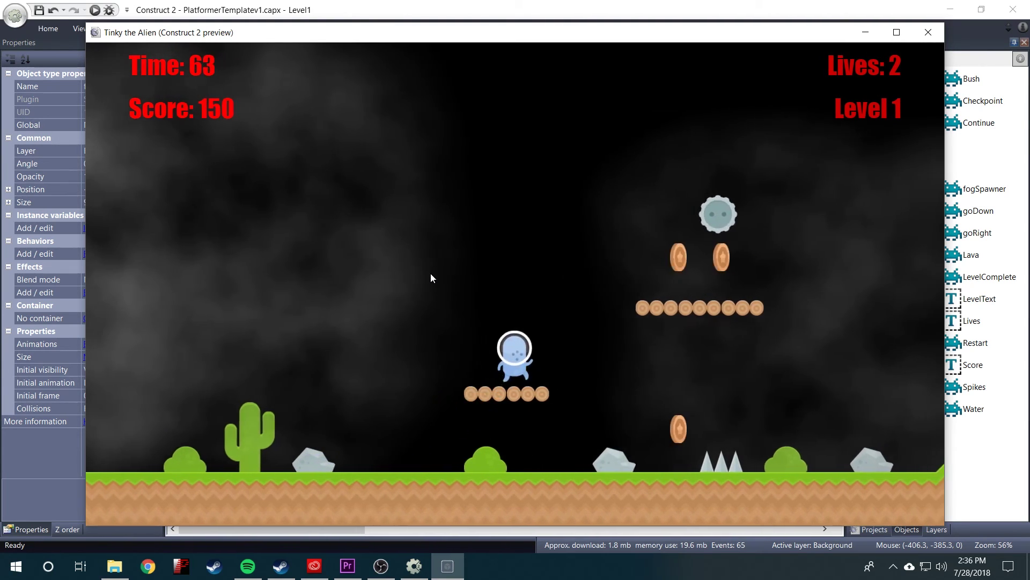
key("Left")
key("Right")
key("Up")
key("Right")
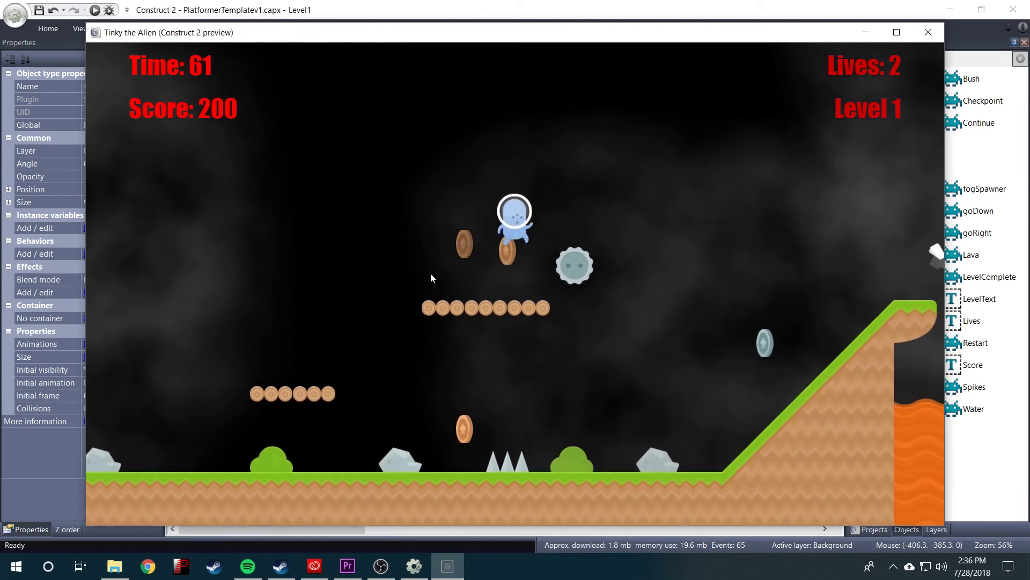
Jump across the lava gap and climb onto the higher platform, grabbing coins along the way.
key("Right")
key("Up")
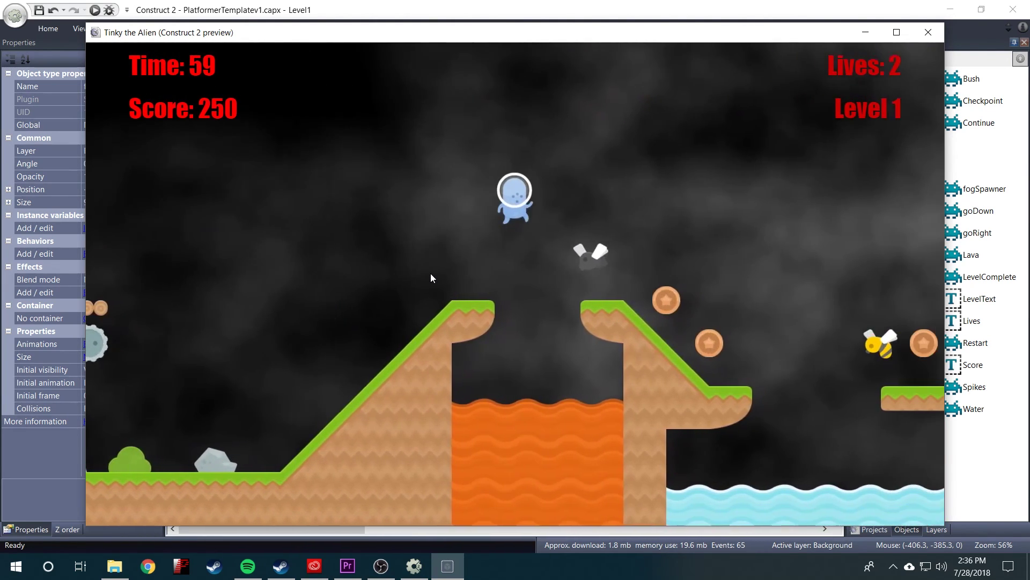
key("Up")
key("Right")
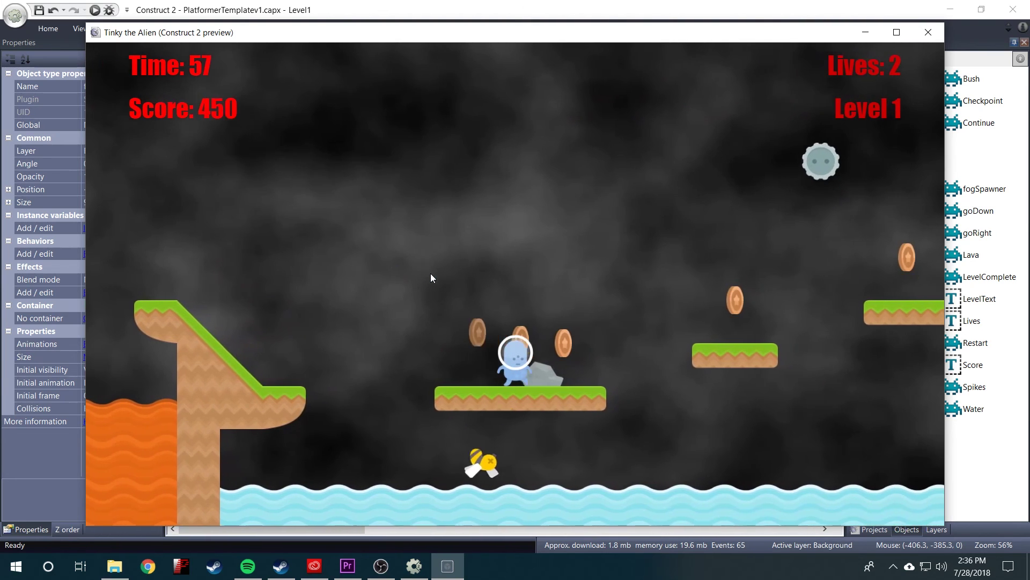
key("Up")
key("Right")
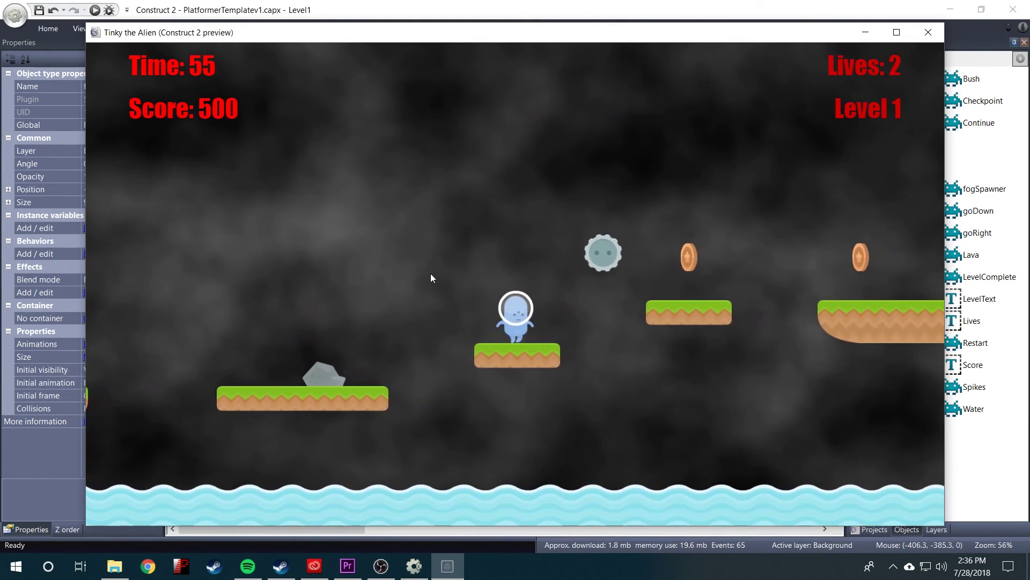
key("Up")
Run past the checkpoint and spikes and jump the pit, reaching score 675 at timer 47.
key("Right")
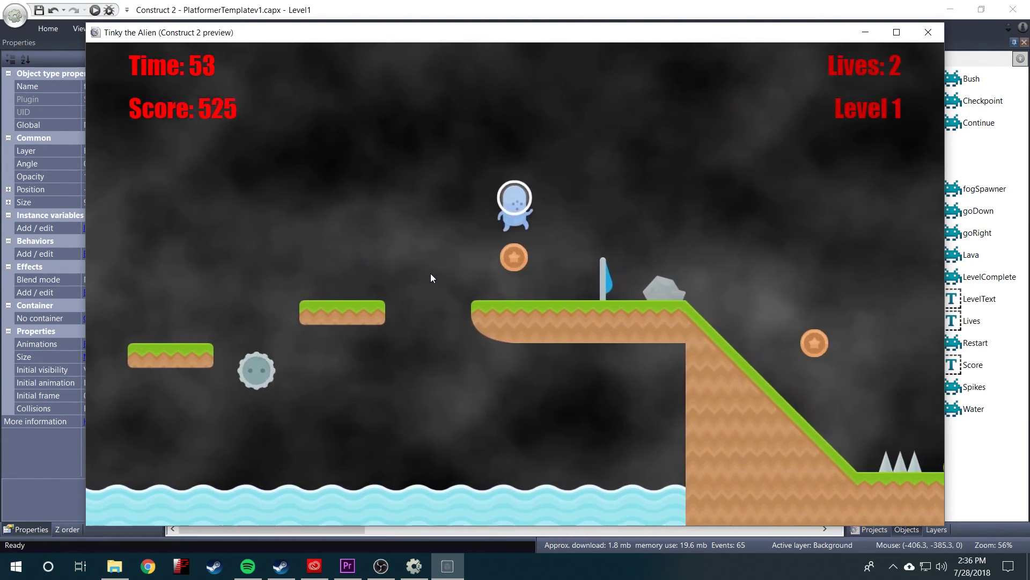
key("Right")
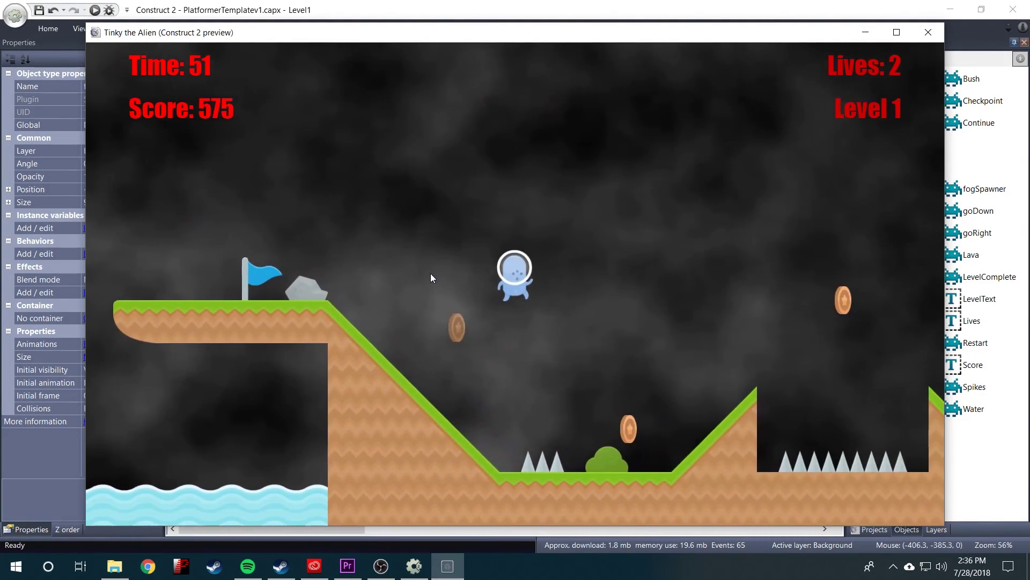
key("Up")
key("Right")
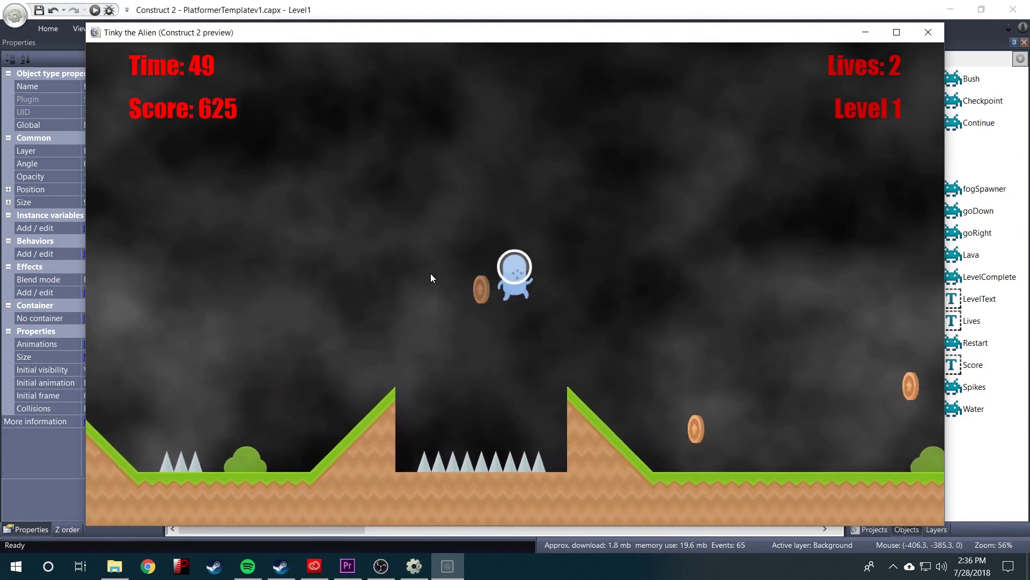
key("Up")
key("Right")
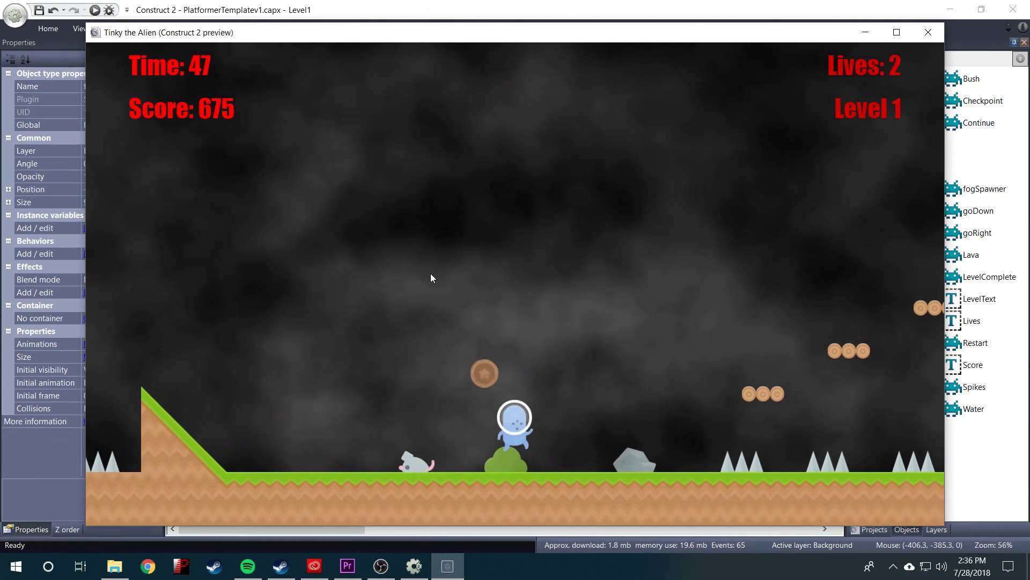